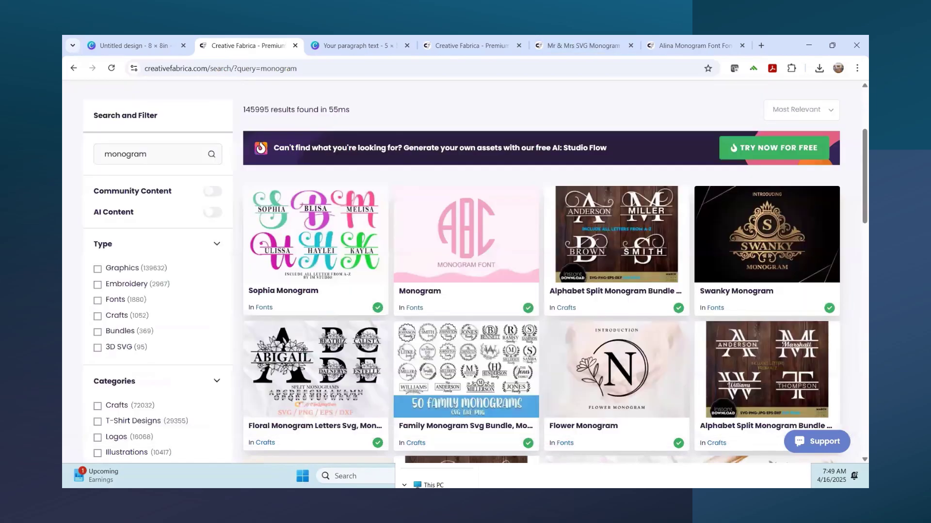
- Filter the Creative Fabrica 'monogram' search to Graphics only and browse the results
scroll(151, 262, up, 2)
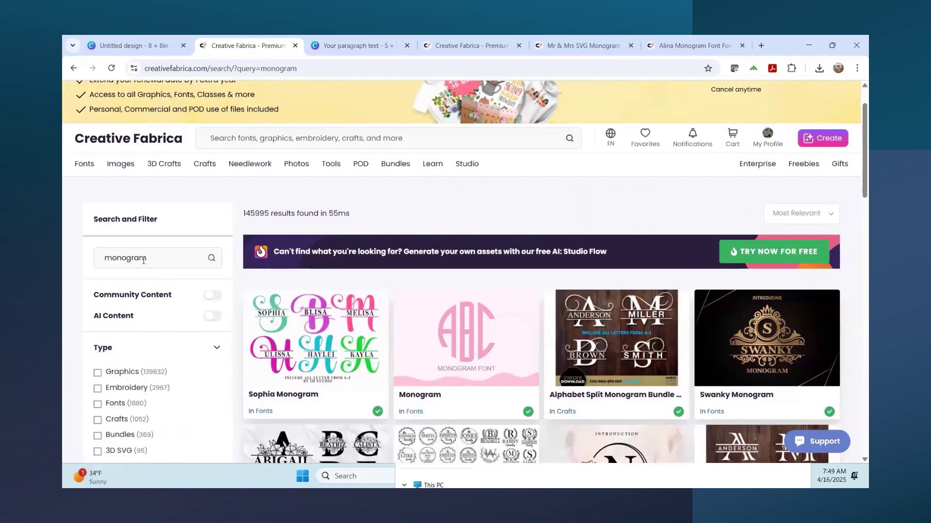
scroll(247, 293, down, 2)
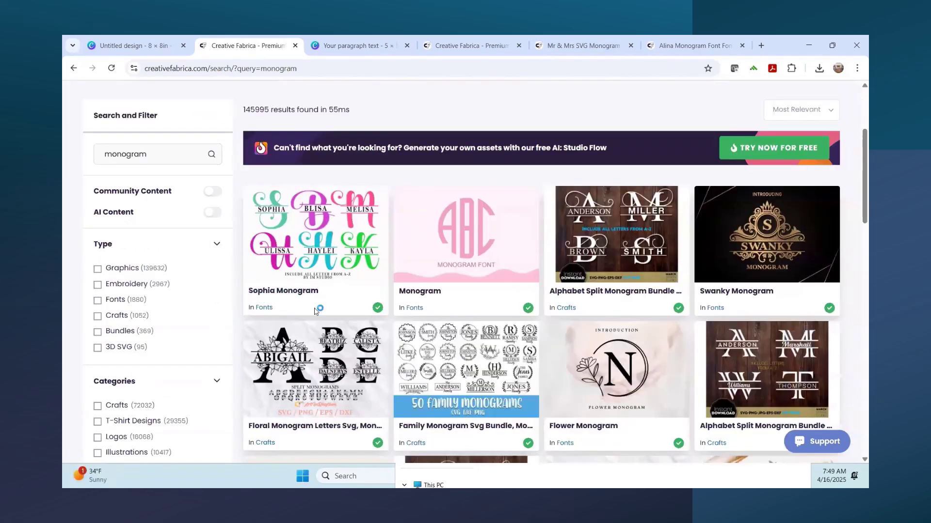
scroll(511, 286, down, 2)
scroll(504, 283, down, 2)
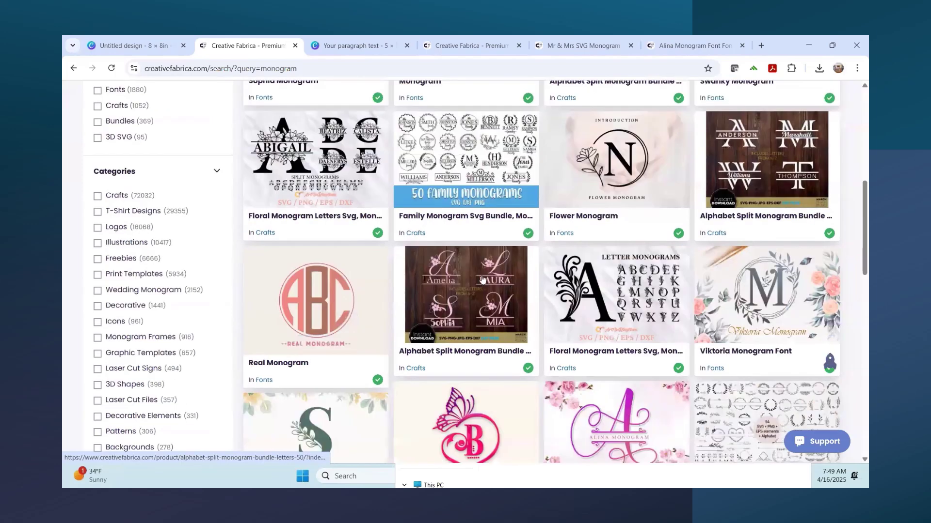
scroll(286, 296, up, 4)
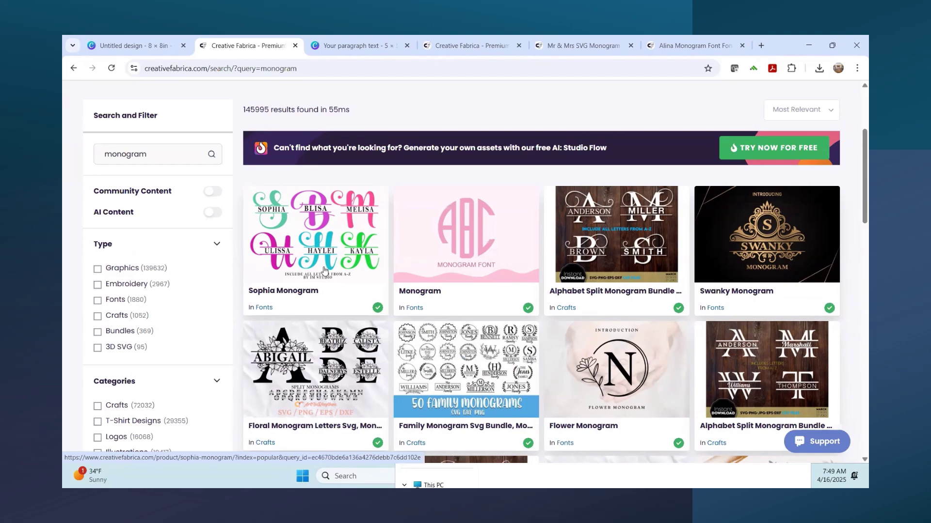
scroll(324, 270, down, 3)
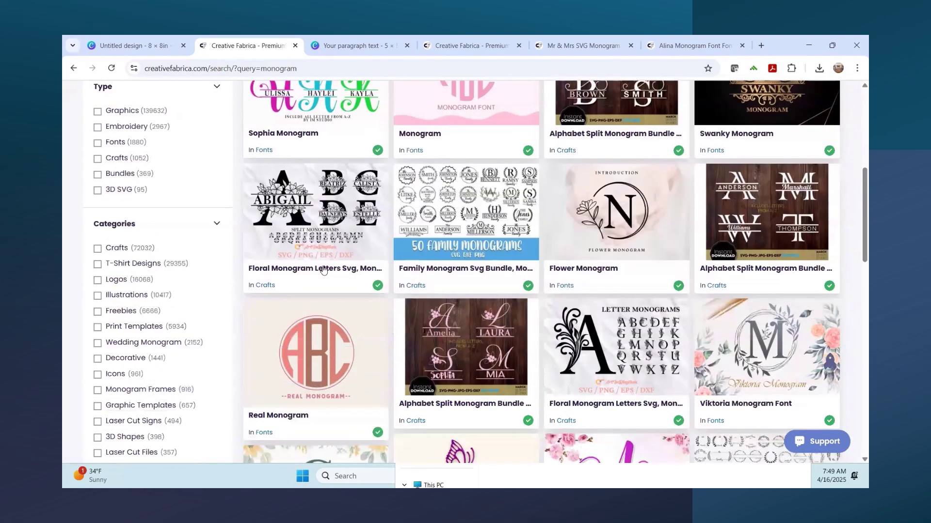
scroll(324, 270, down, 4)
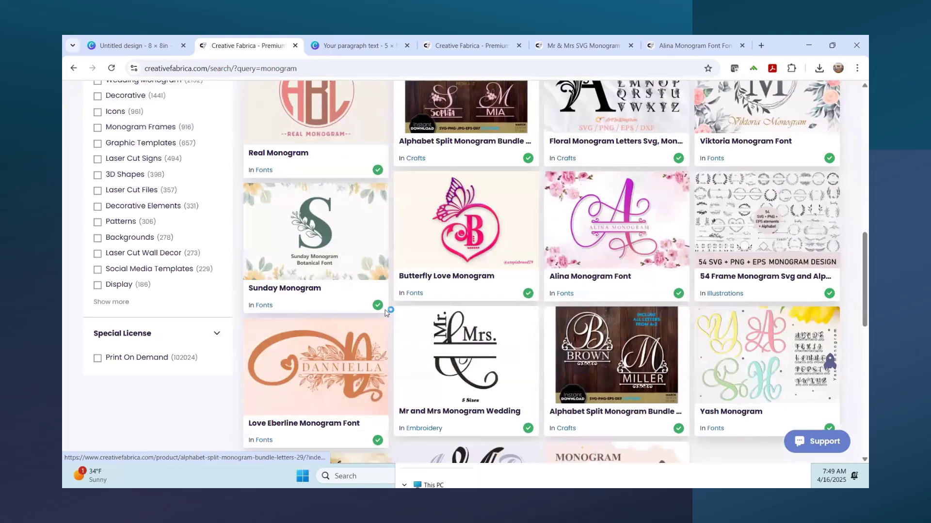
scroll(262, 276, up, 4)
scroll(117, 226, up, 3)
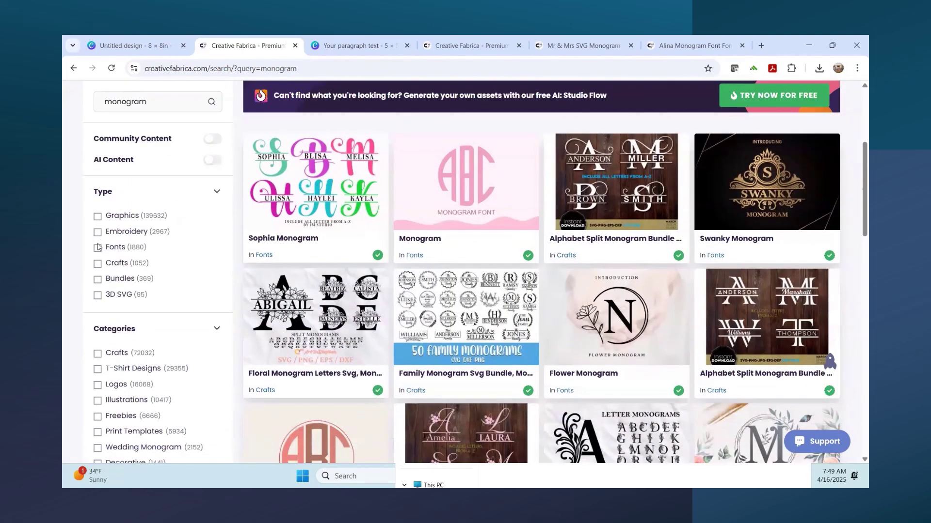
click(97, 218)
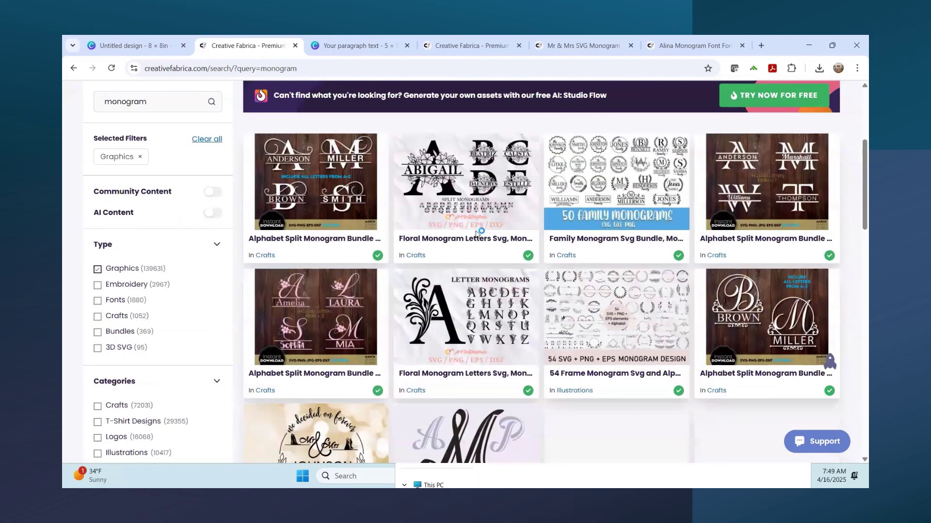
scroll(477, 232, down, 5)
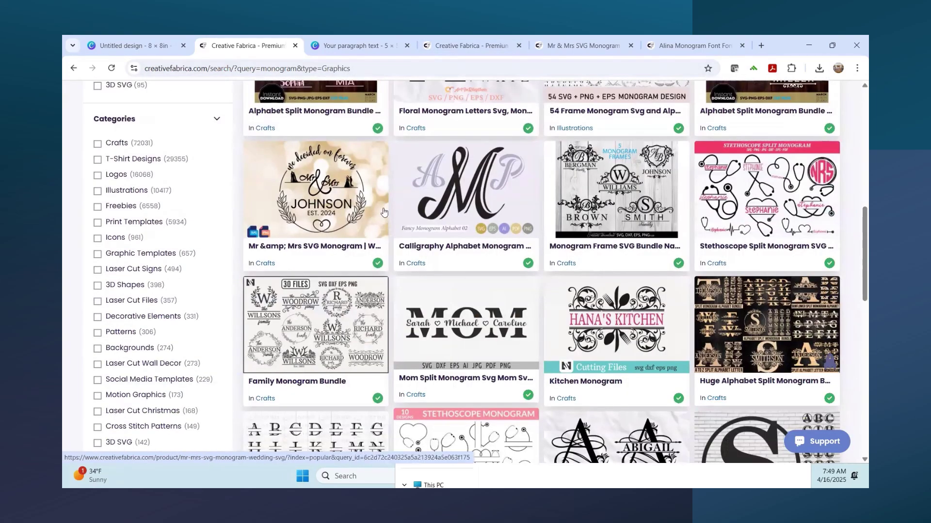
- Review the Mr & Mrs SVG Monogram page, then return to page 3 of monogram results
click(572, 45)
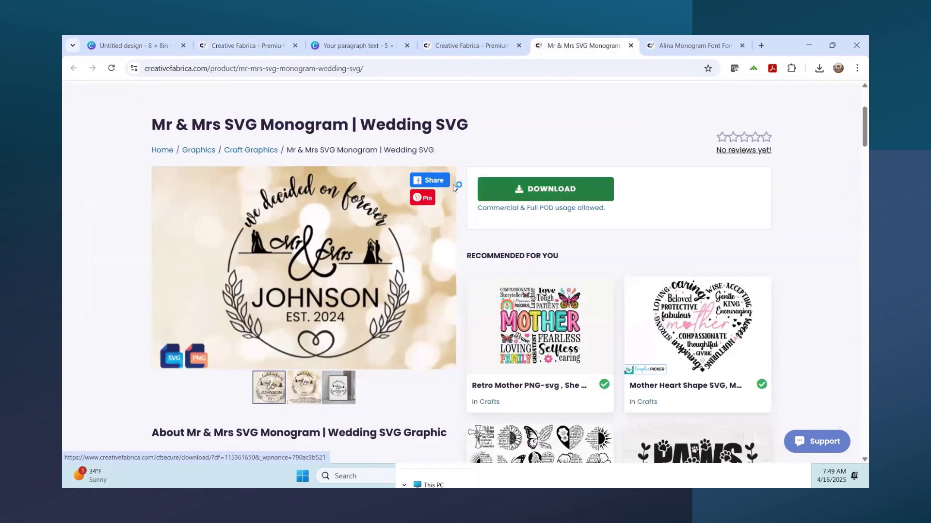
click(469, 50)
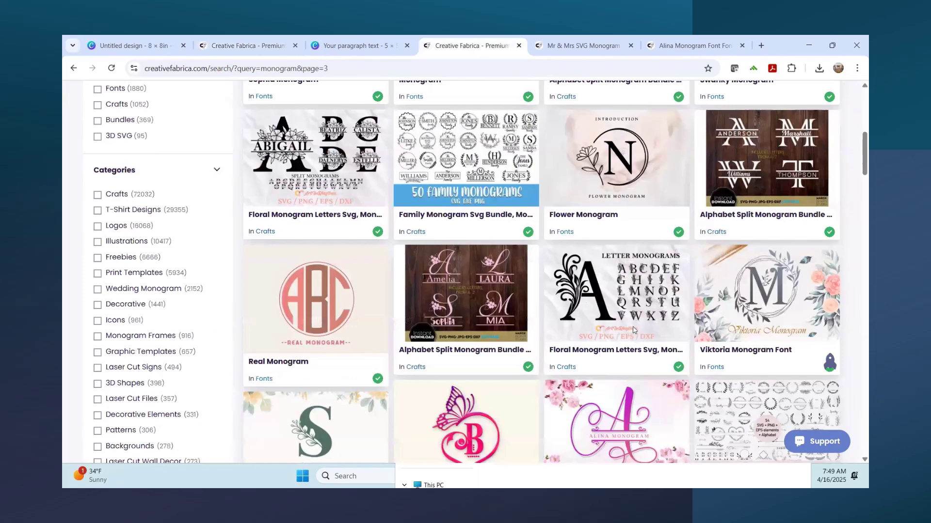
scroll(632, 330, up, 5)
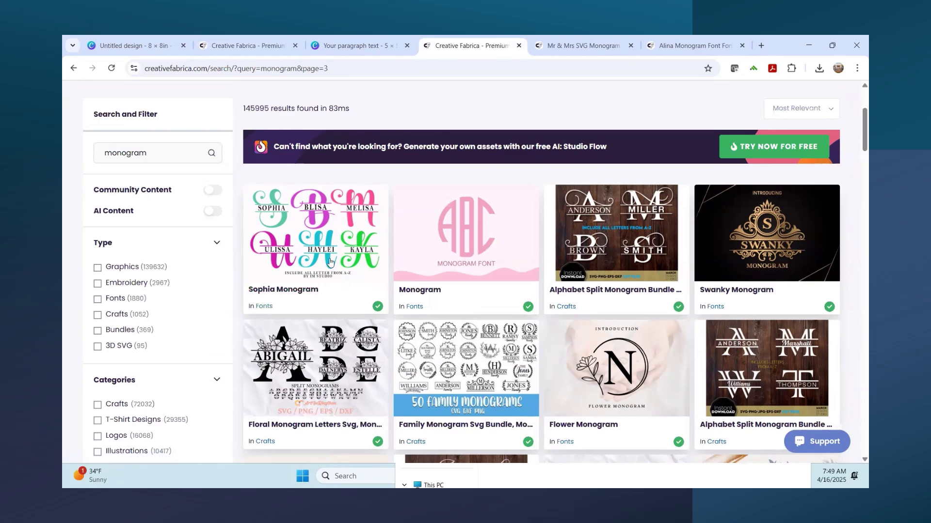
- Confirm the Canva ampersand uses Sophia Monogram, then go back to the Graphics-only monogram results
click(341, 48)
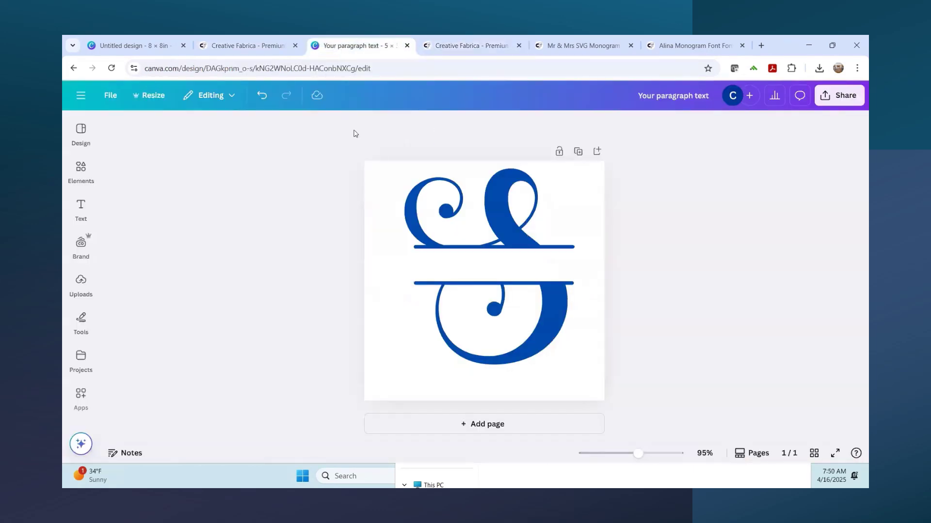
click(474, 286)
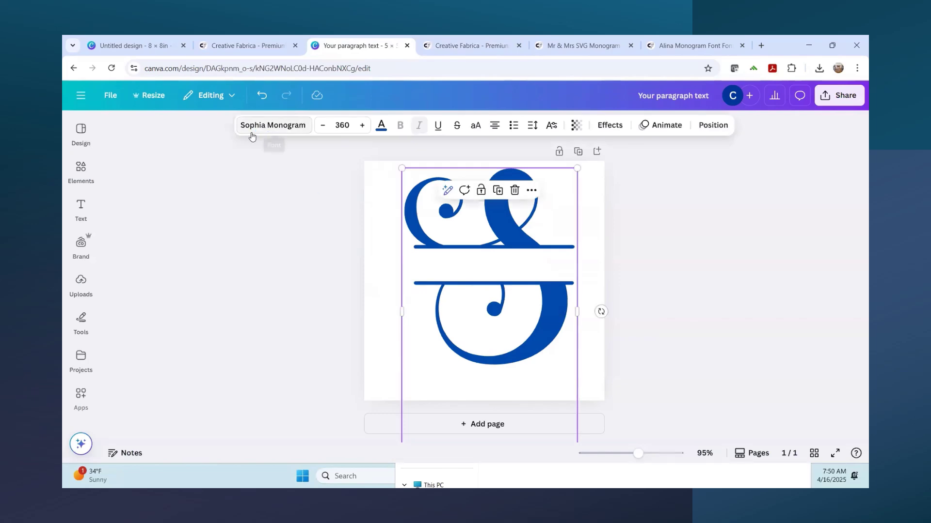
click(261, 48)
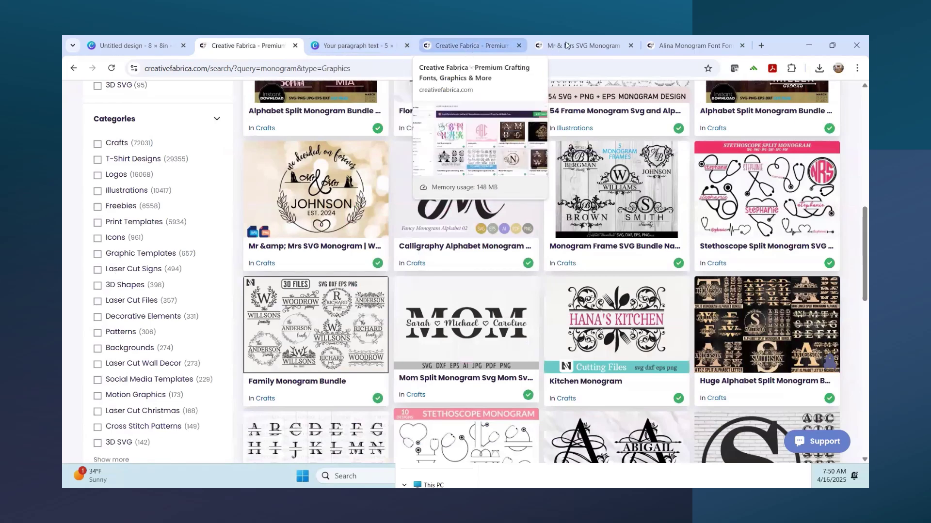
click(352, 46)
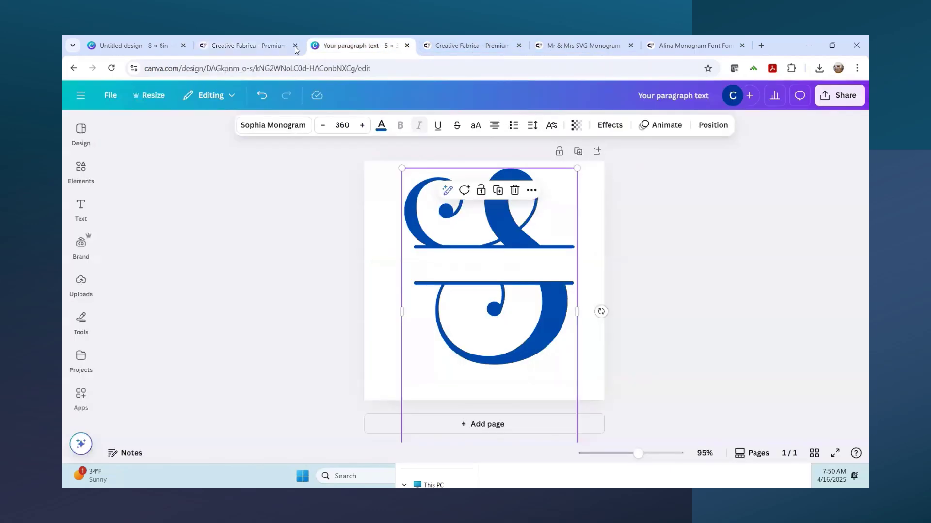
click(264, 50)
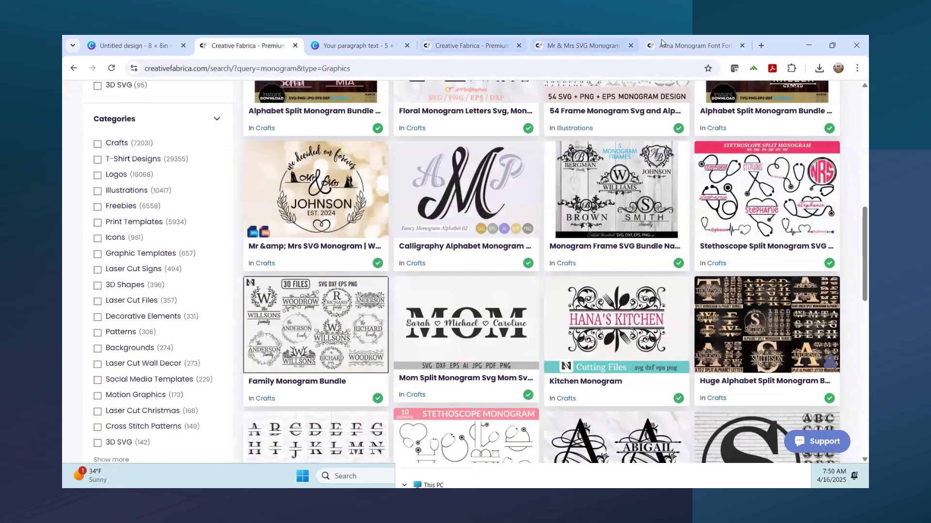
key(ctrl+5)
key(ctrl+6)
scroll(397, 281, down, 4)
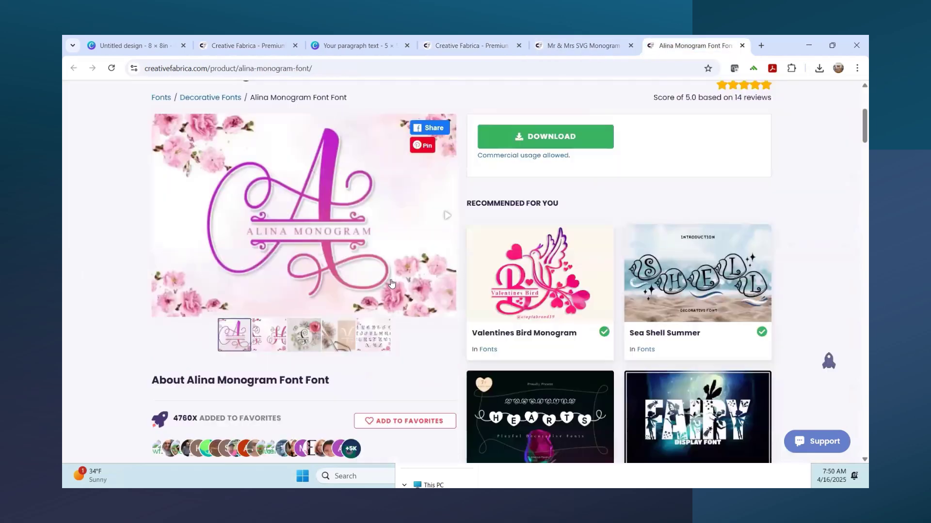
scroll(367, 278, up, 3)
scroll(225, 274, down, 2)
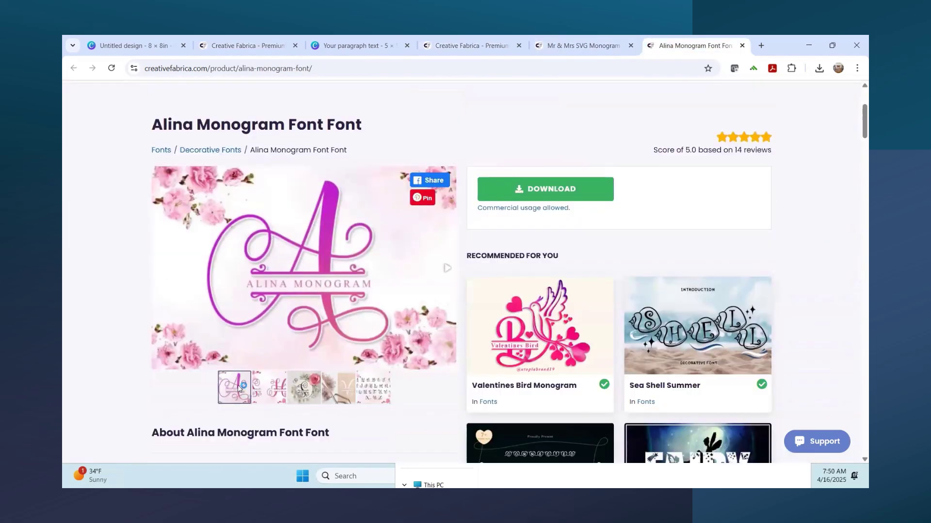
scroll(298, 320, down, 1)
scroll(381, 327, up, 3)
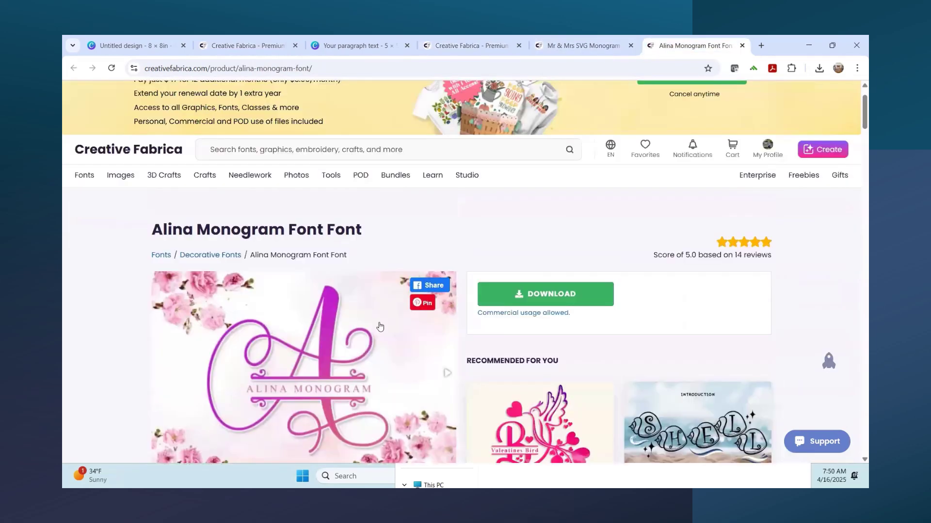
scroll(376, 320, up, 1)
scroll(335, 326, down, 4)
scroll(310, 326, up, 4)
click(264, 51)
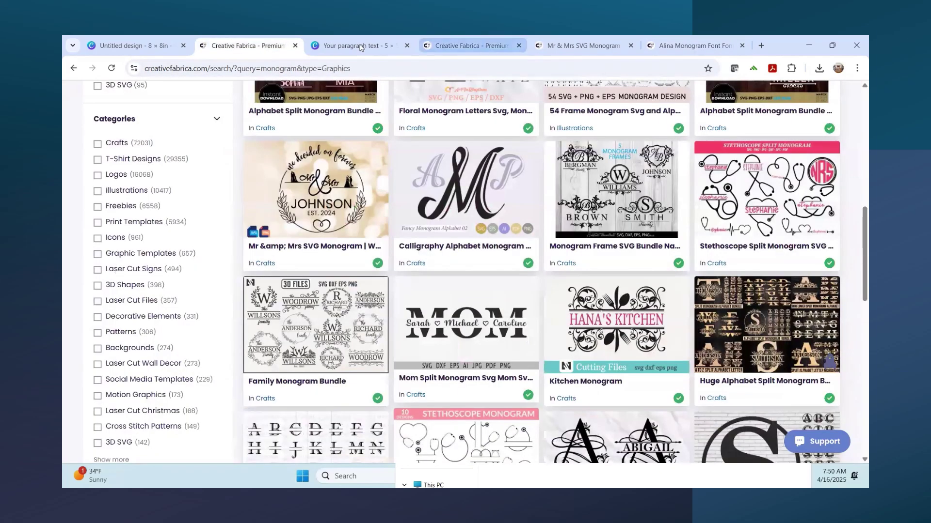
- Replace the ampersand with a Sophia Monogram 'M' and move it down the page
click(356, 48)
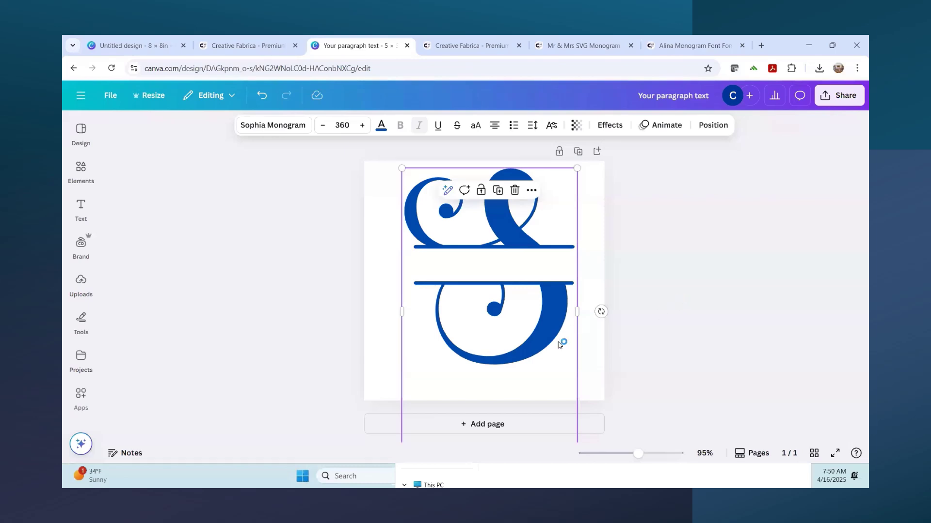
scroll(534, 358, down, 1)
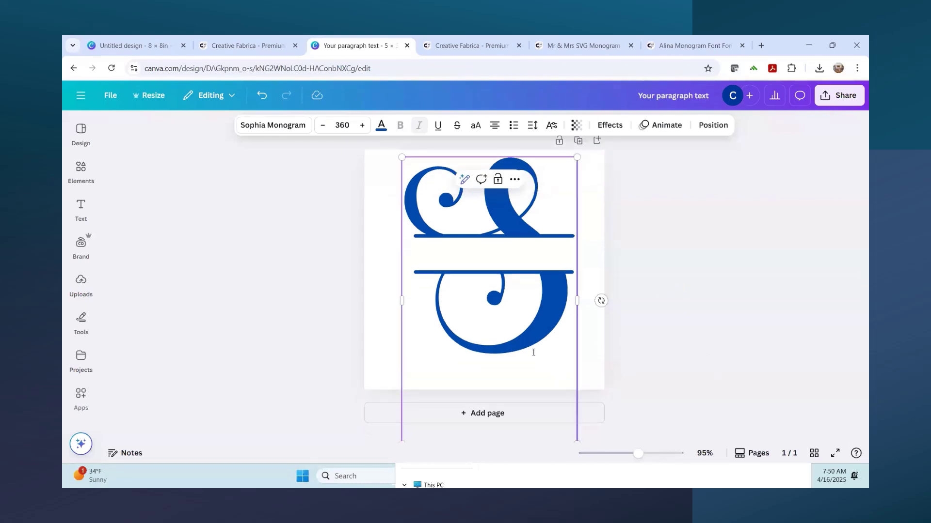
double_click(533, 351)
text(M)
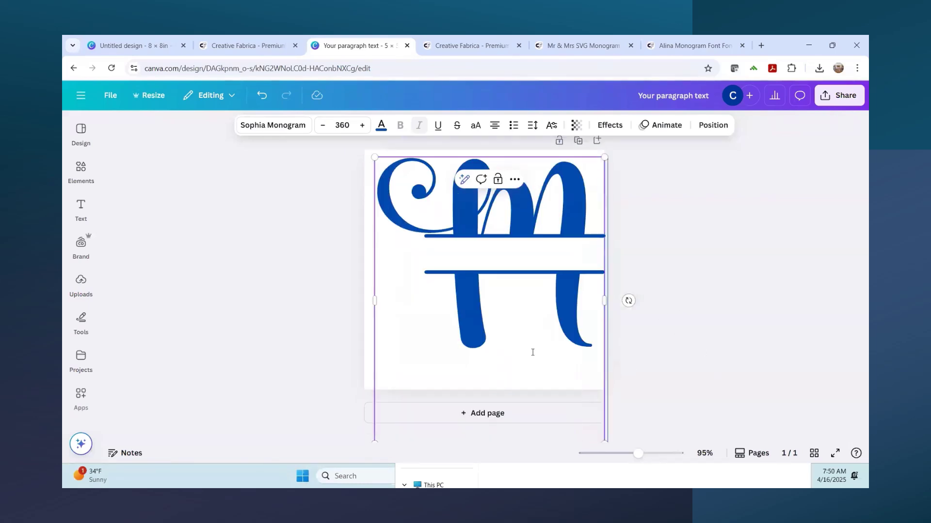
click(768, 325)
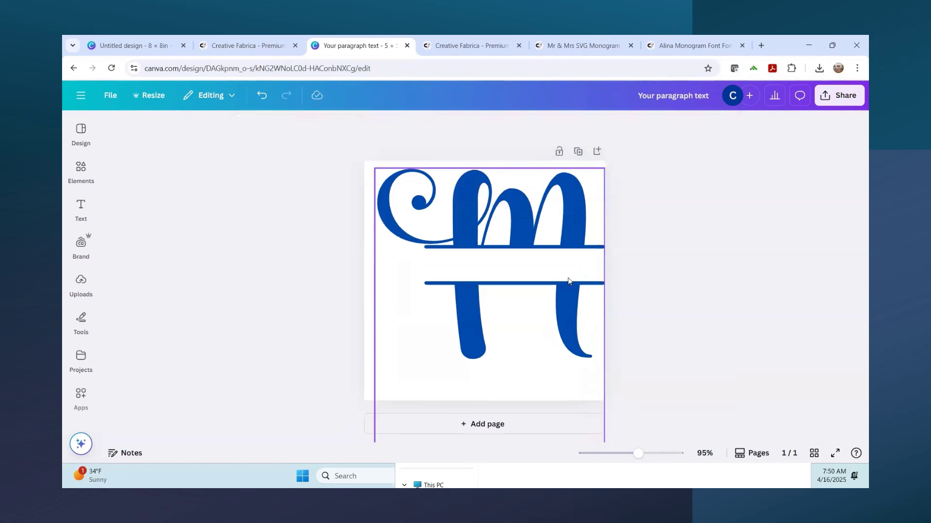
mouse_move(524, 236)
mouse_down()
mouse_move(512, 251)
mouse_move(521, 253)
mouse_up()
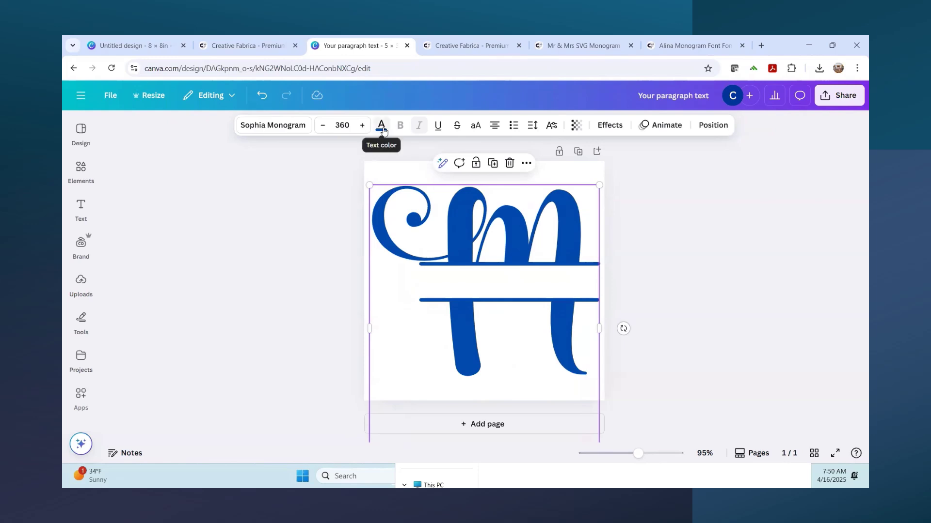
- Recolour the split M light blue and nudge it up and left
click(382, 127)
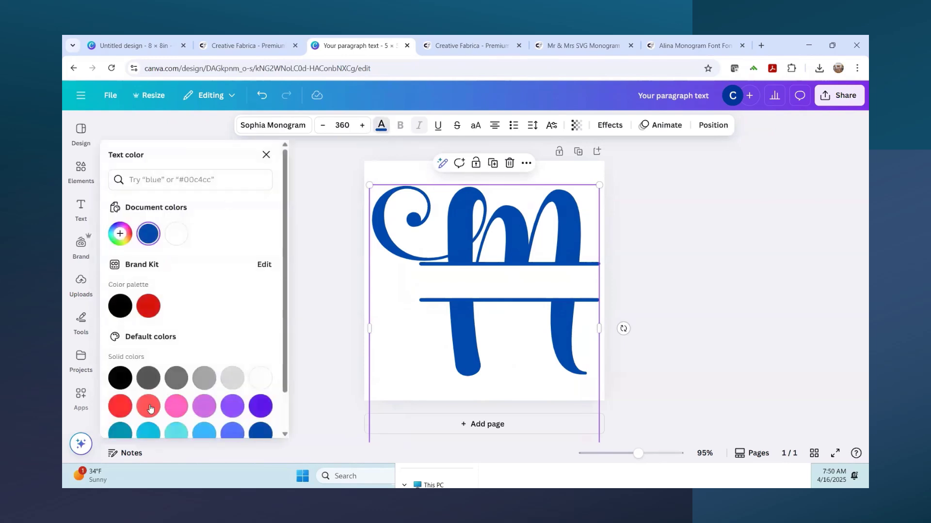
click(119, 378)
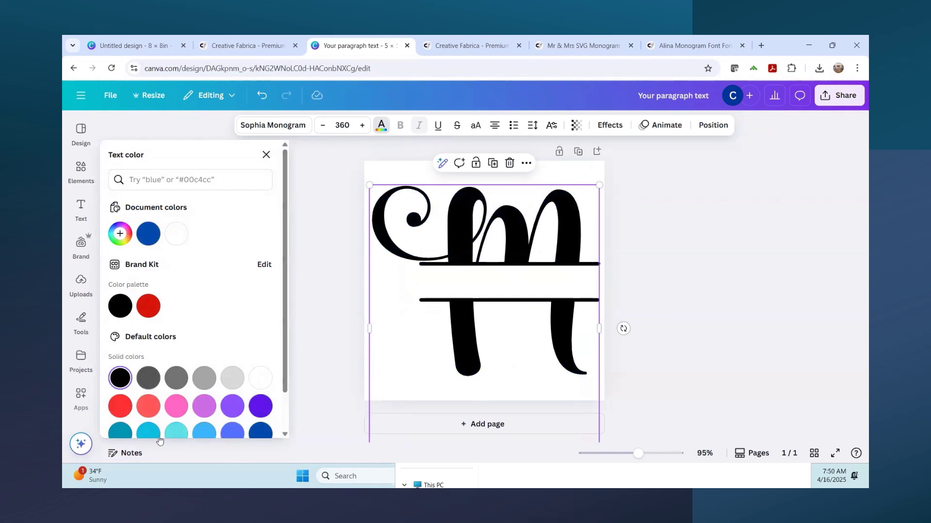
click(204, 431)
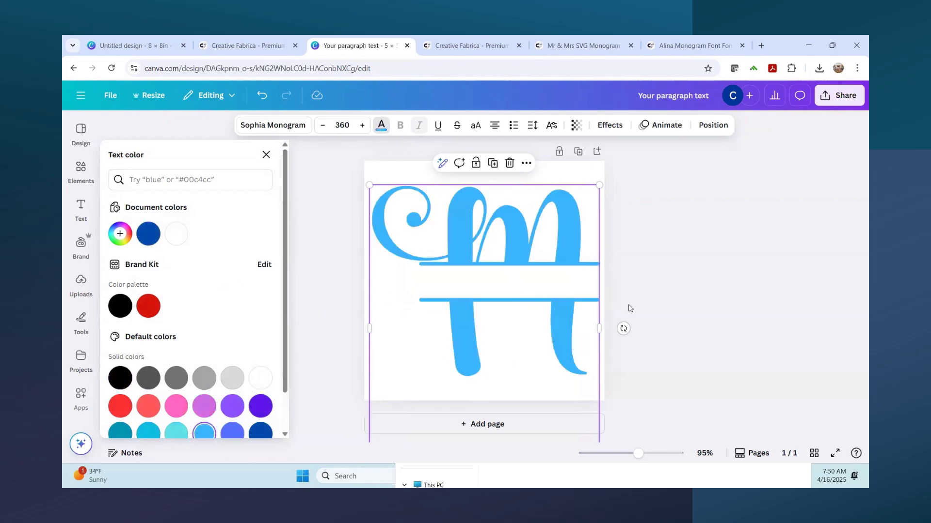
key(Escape)
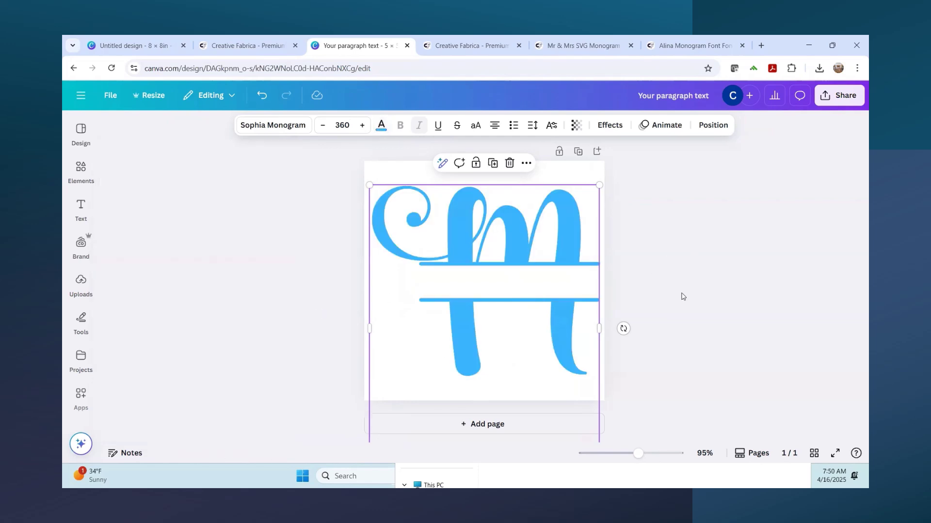
click(647, 296)
drag(516, 251, 511, 239)
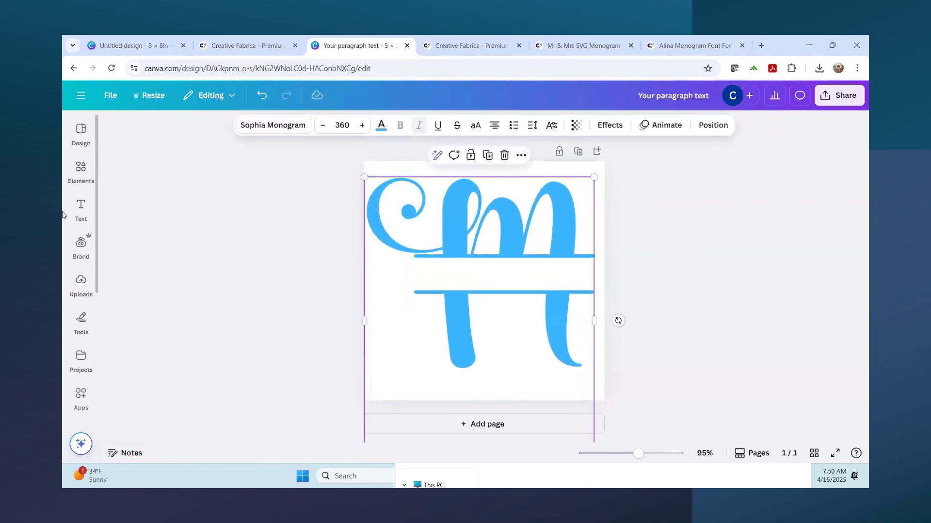
- Add a MEYERS text box and set it in the Chiffoncake Sans font
click(81, 209)
click(200, 159)
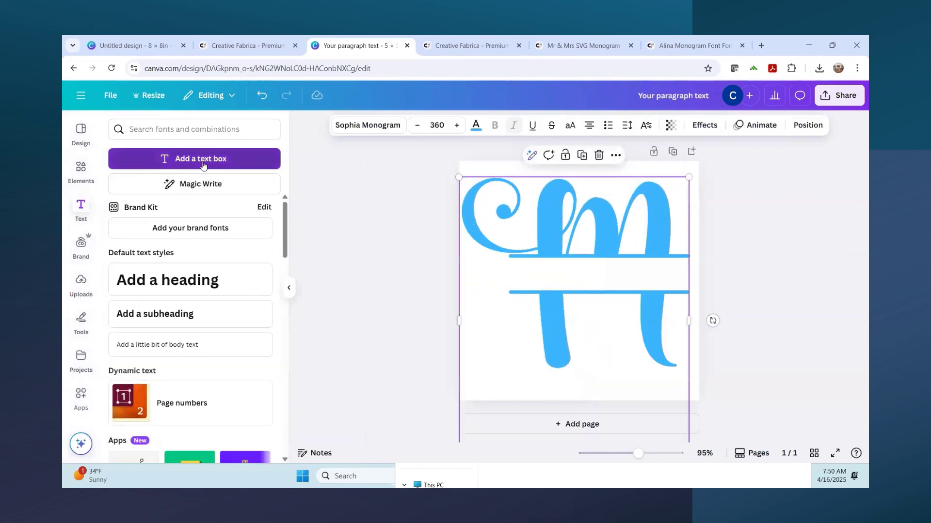
click(355, 125)
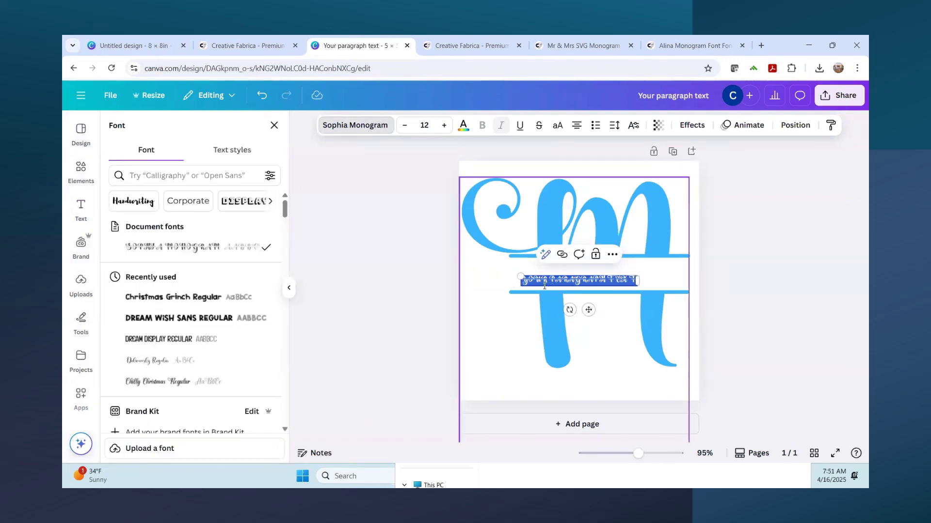
drag(521, 275, 529, 233)
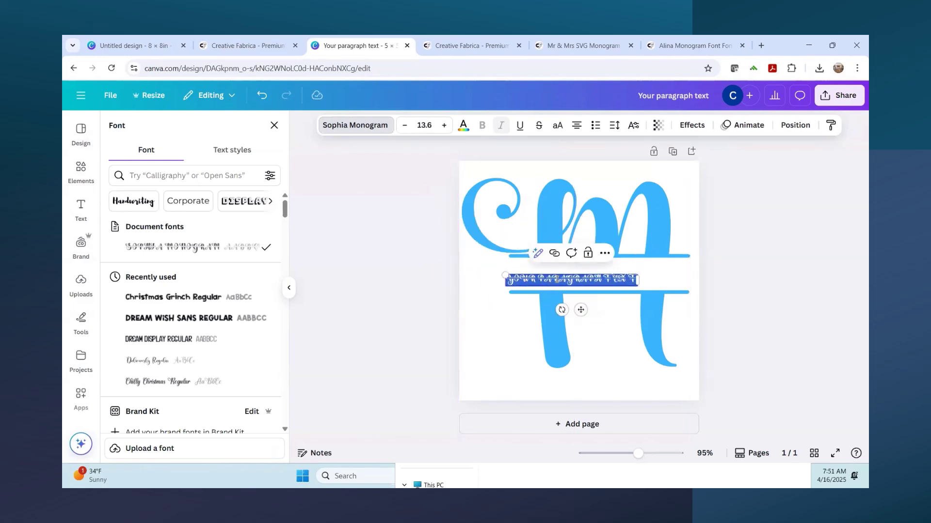
scroll(183, 342, down, 2)
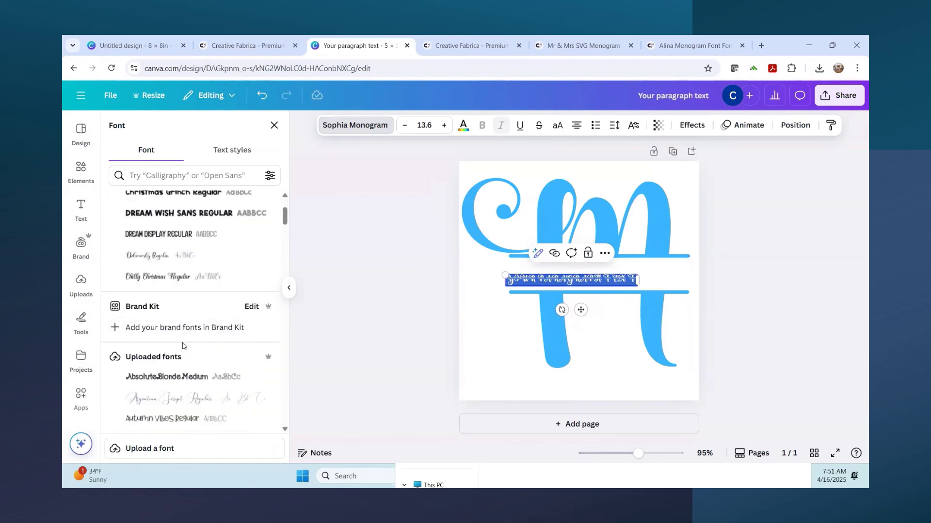
scroll(186, 308, down, 4)
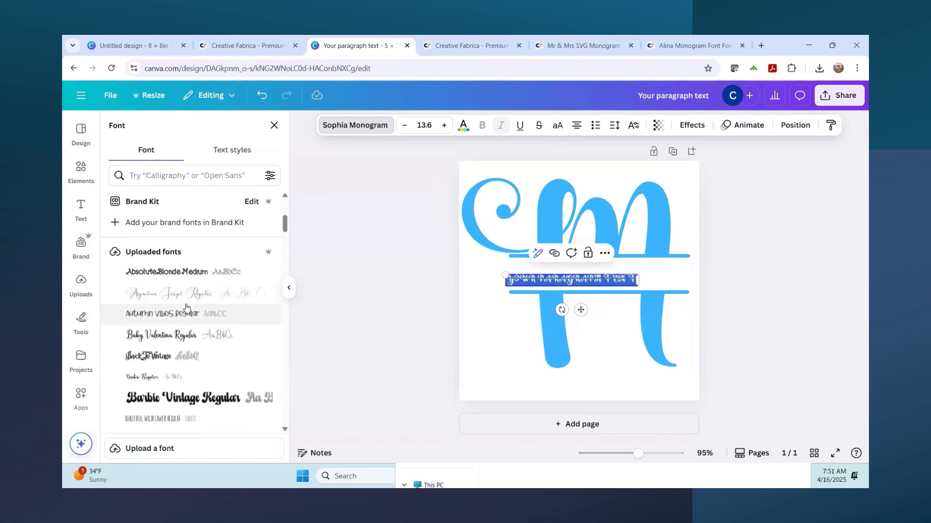
scroll(185, 311, down, 5)
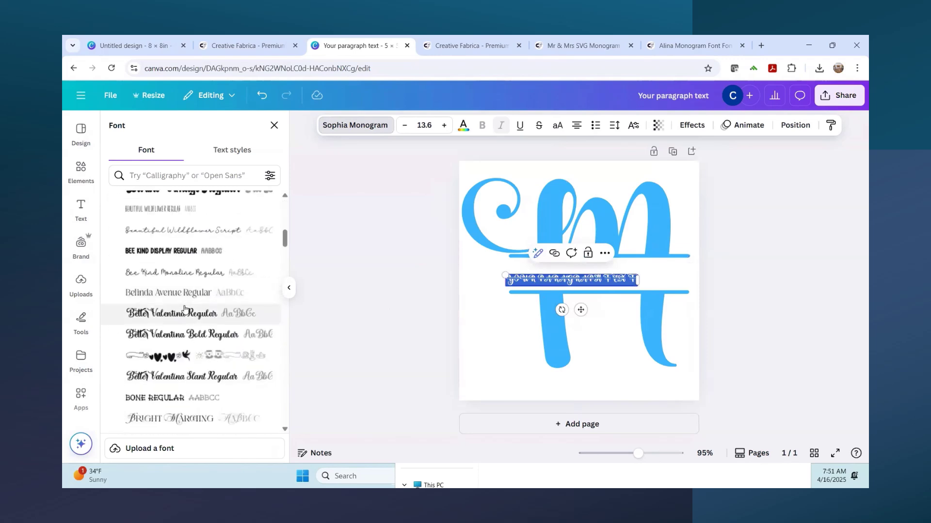
scroll(184, 308, down, 4)
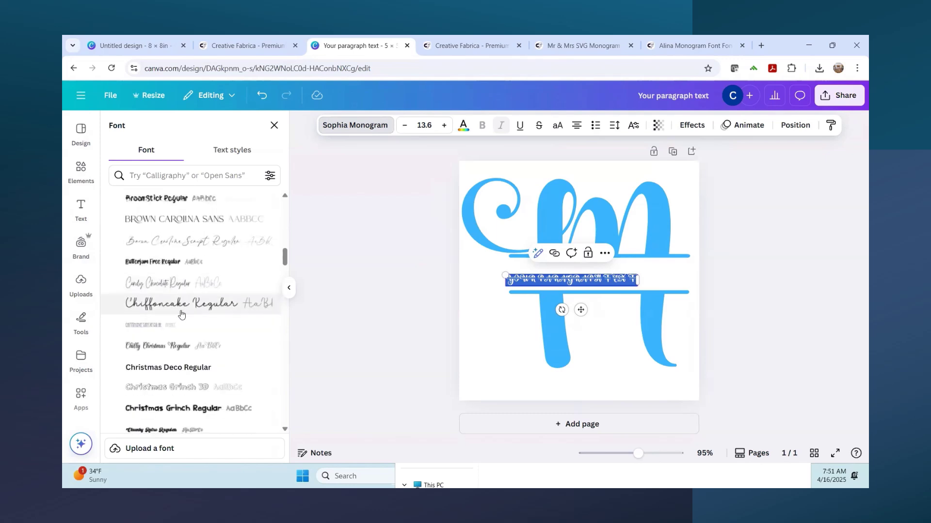
click(181, 273)
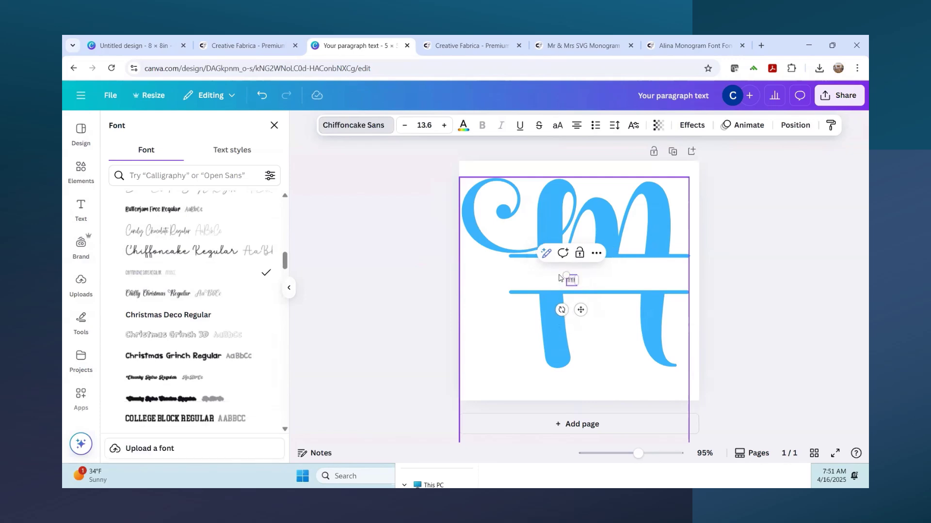
- Size MEYERS to 77.9 and centre it in the band between the M's bars
drag(529, 272, 440, 270)
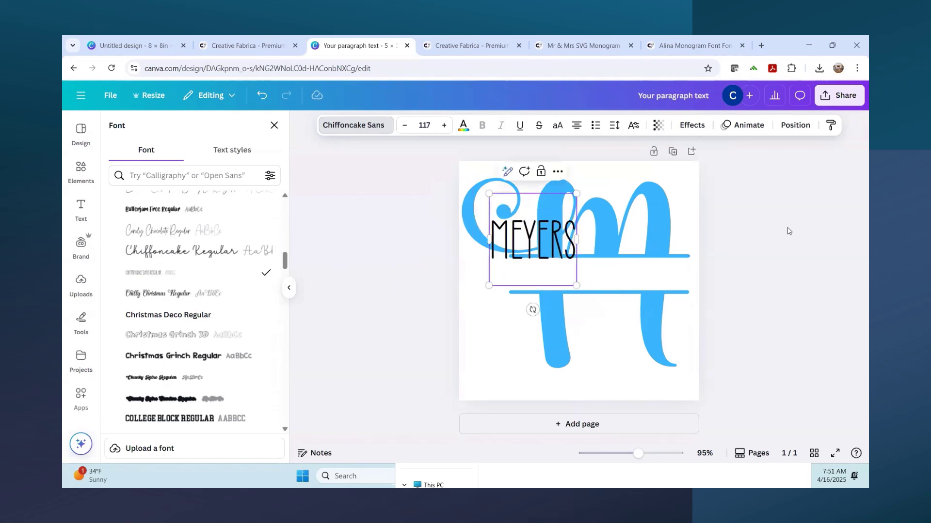
click(559, 250)
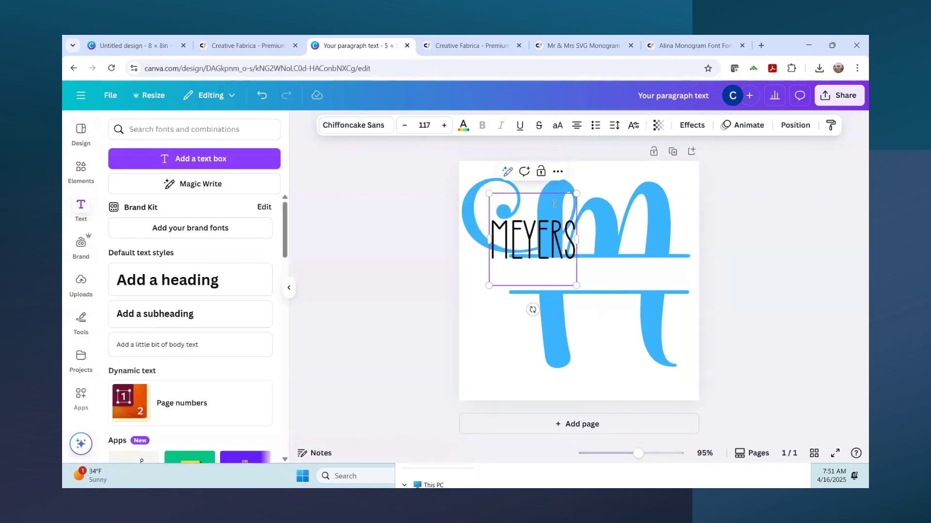
click(601, 404)
click(607, 374)
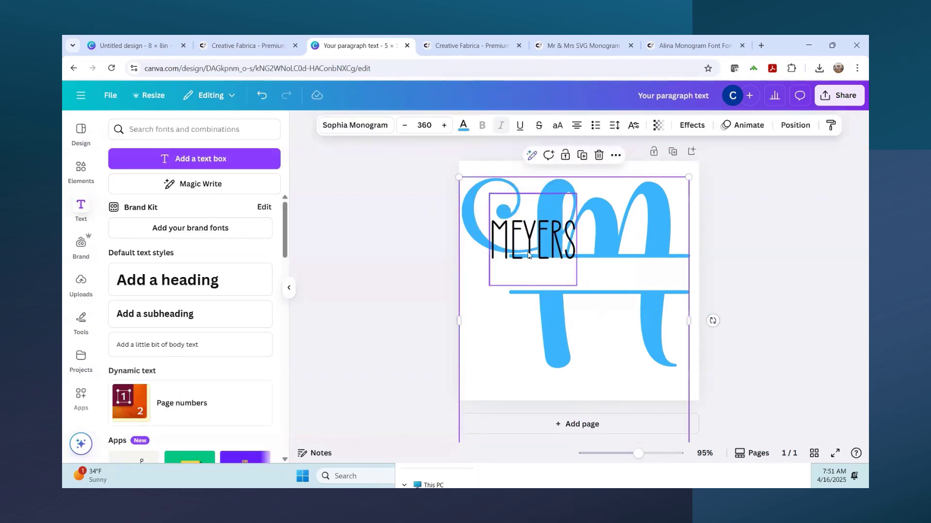
drag(532, 248, 588, 278)
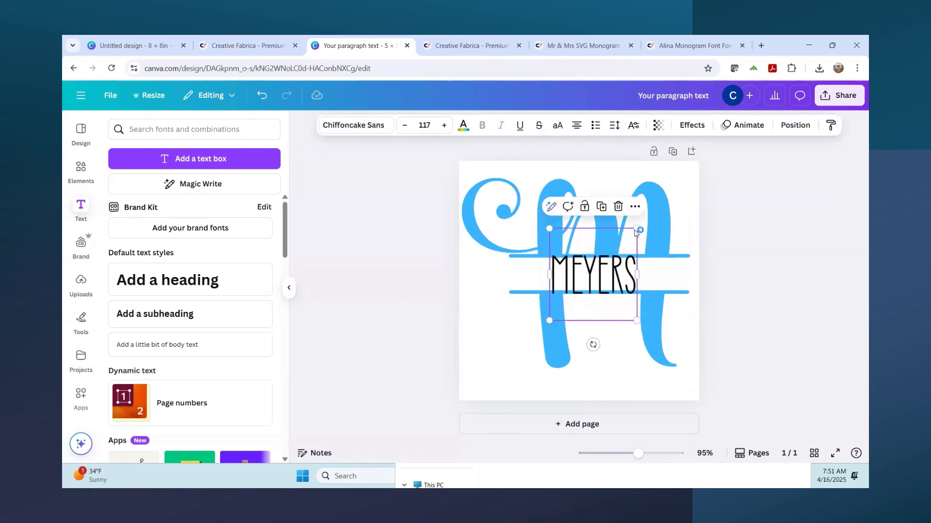
drag(631, 238, 608, 259)
drag(590, 289, 612, 279)
click(773, 275)
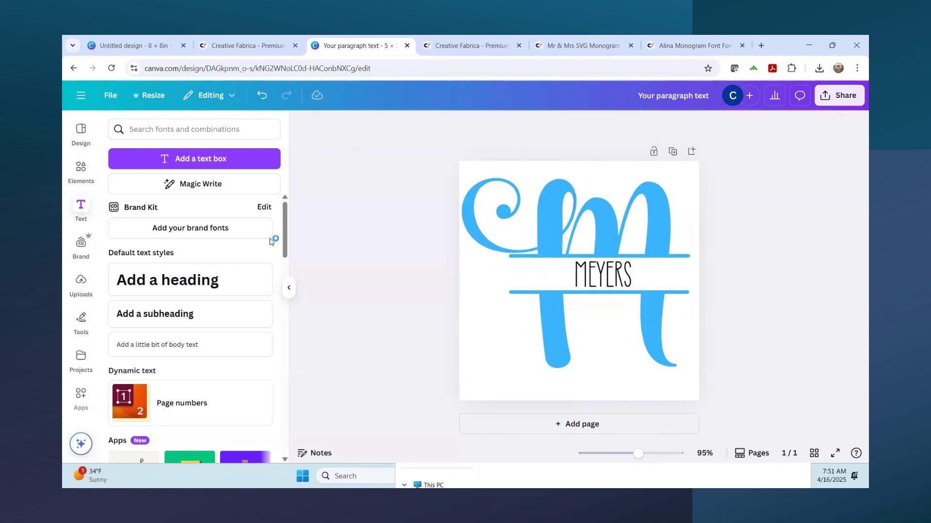
click(192, 164)
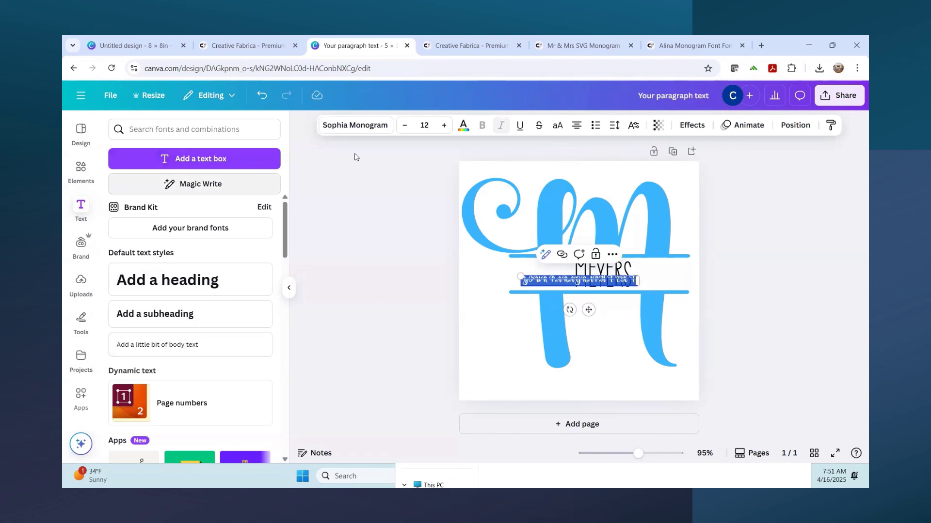
- Set the new 'Est 1981' text in the Everglow Regular font
click(354, 126)
scroll(197, 277, down, 3)
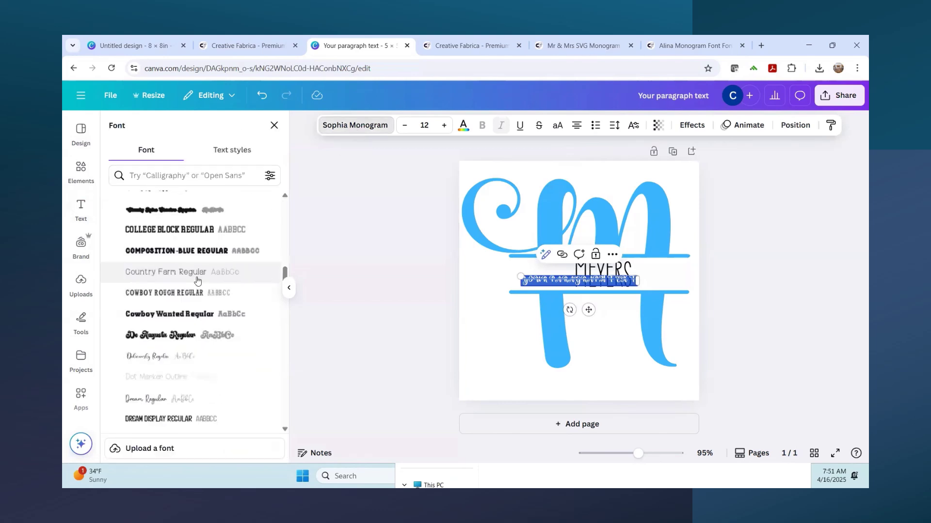
scroll(194, 272, up, 1)
scroll(189, 270, down, 5)
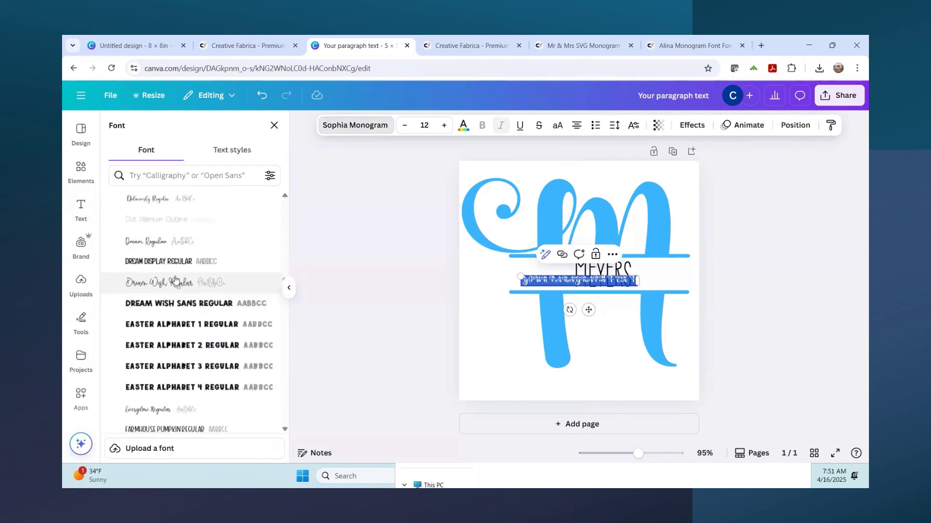
scroll(174, 264, down, 4)
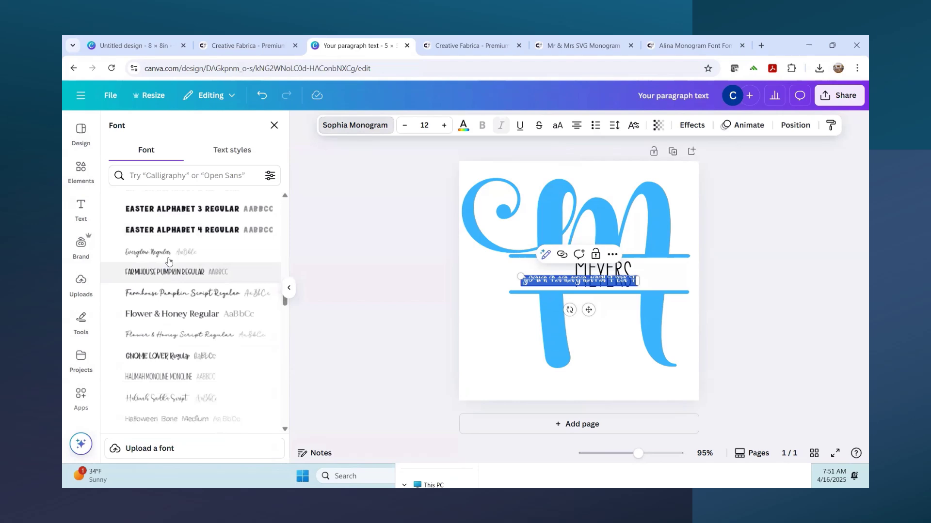
click(168, 256)
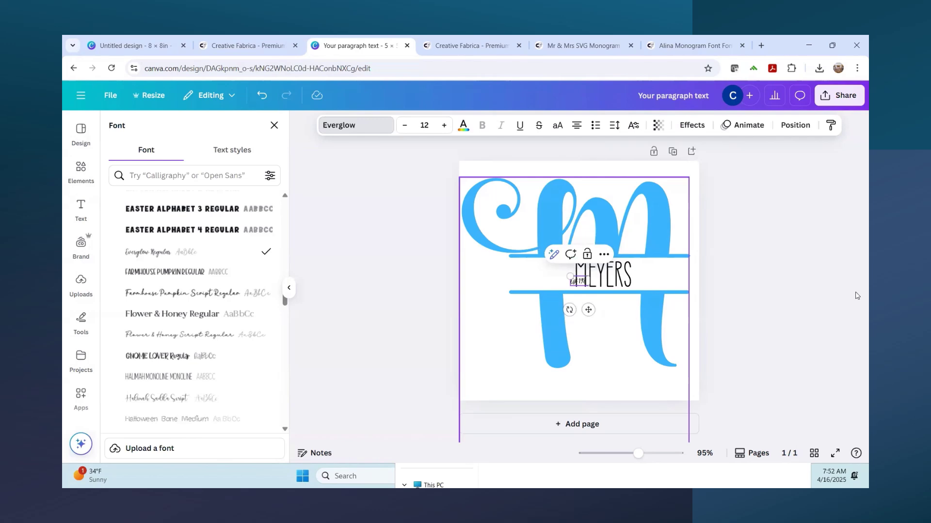
click(575, 272)
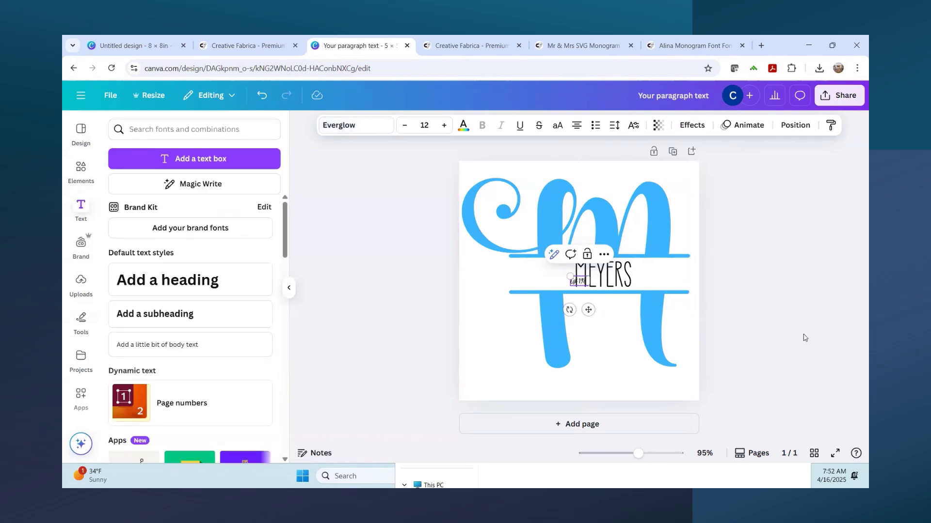
key(Escape)
- Move 'Est 1981' under the lower bar, enlarge it to size 49 and centre it
mouse_move(573, 284)
mouse_down()
mouse_move(581, 309)
mouse_move(600, 318)
mouse_move(564, 298)
mouse_up()
drag(619, 327, 632, 335)
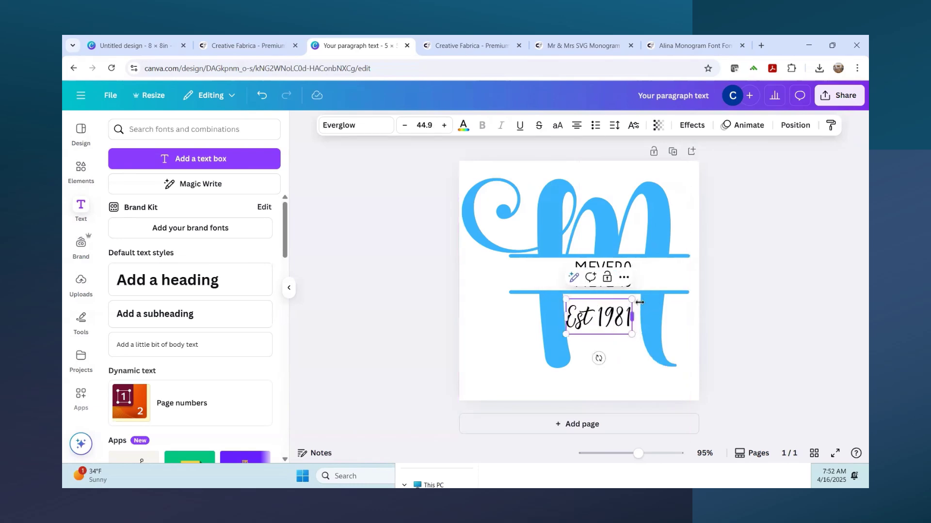
drag(632, 299, 608, 320)
click(603, 383)
click(375, 126)
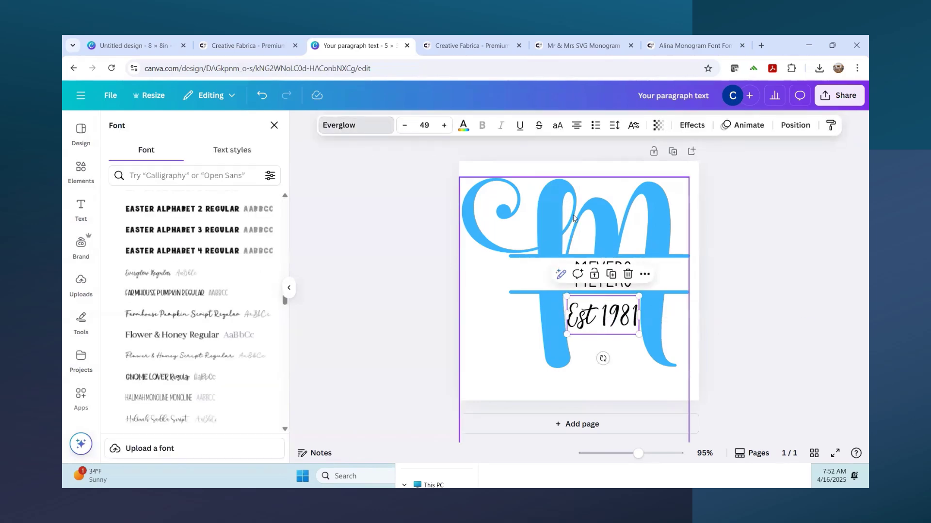
- Switch 'Est 1981' to Chiffoncake Regular, shrink it and centre it under MEYERS
click(610, 290)
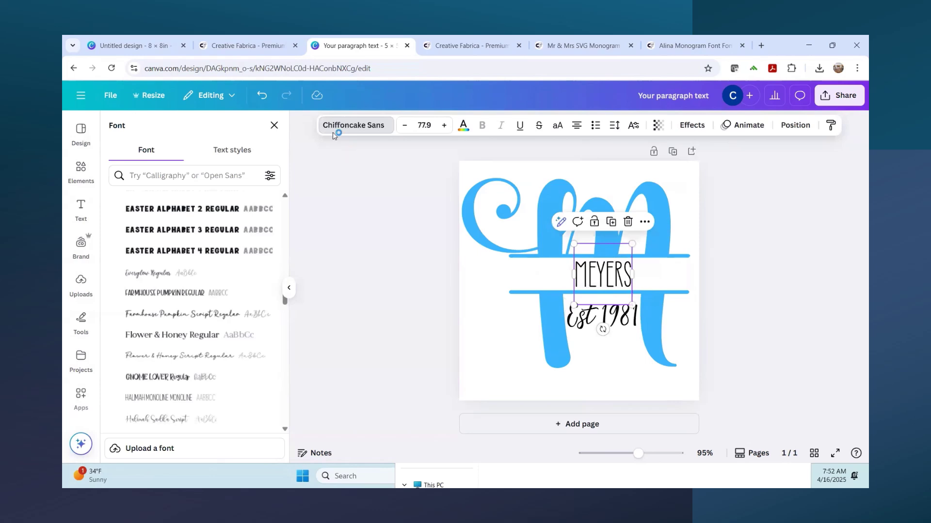
click(361, 126)
key(Tab)
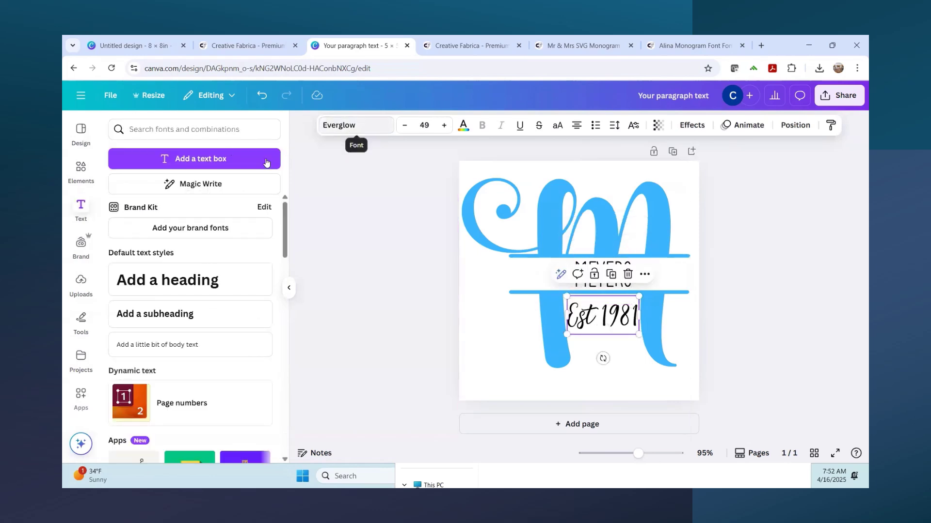
click(356, 127)
scroll(175, 271, up, 5)
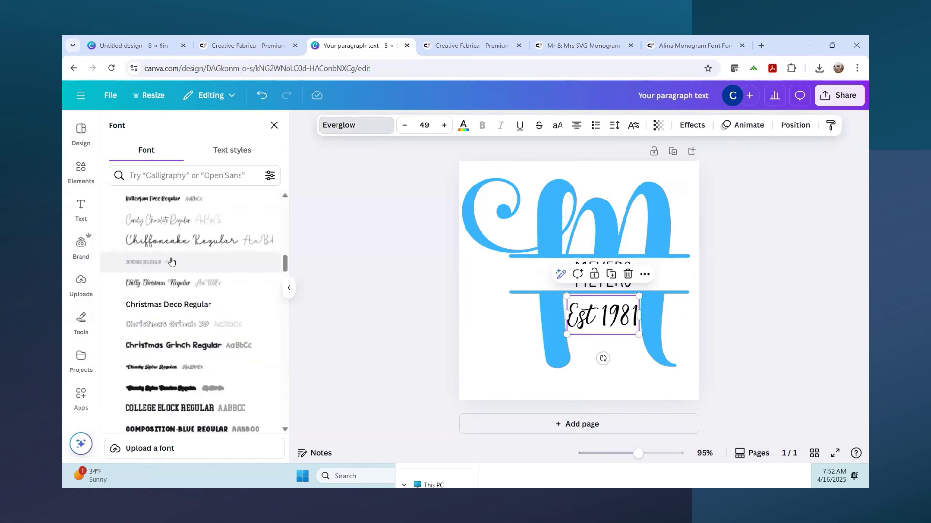
scroll(170, 261, up, 3)
scroll(167, 257, up, 10)
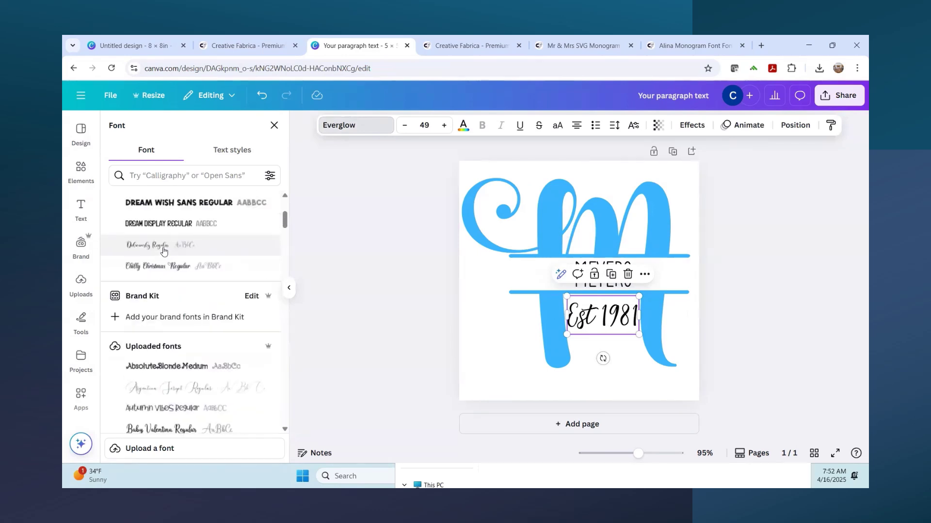
scroll(163, 250, up, 2)
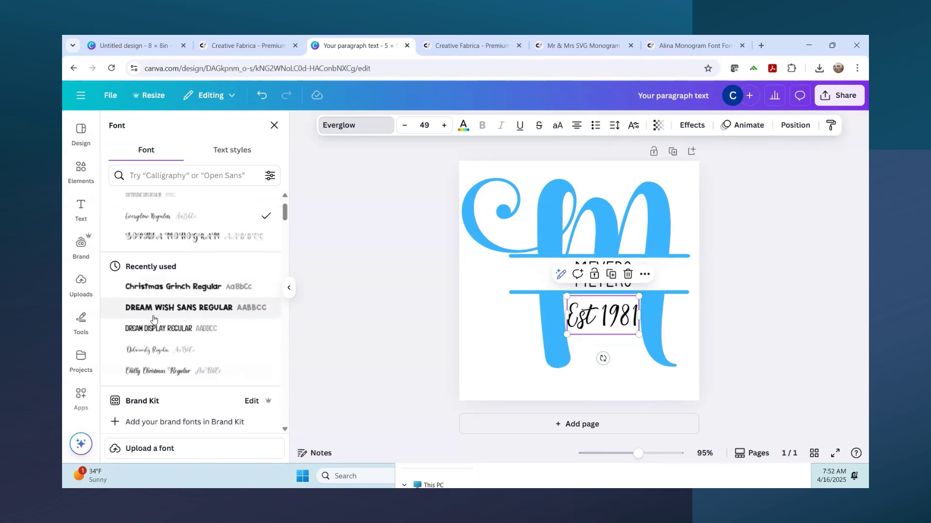
scroll(151, 312, down, 3)
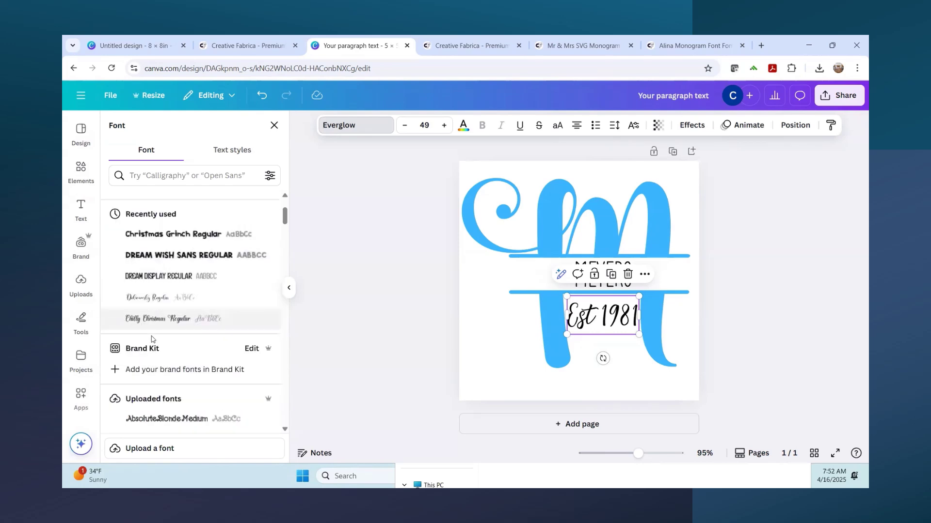
scroll(152, 303, down, 6)
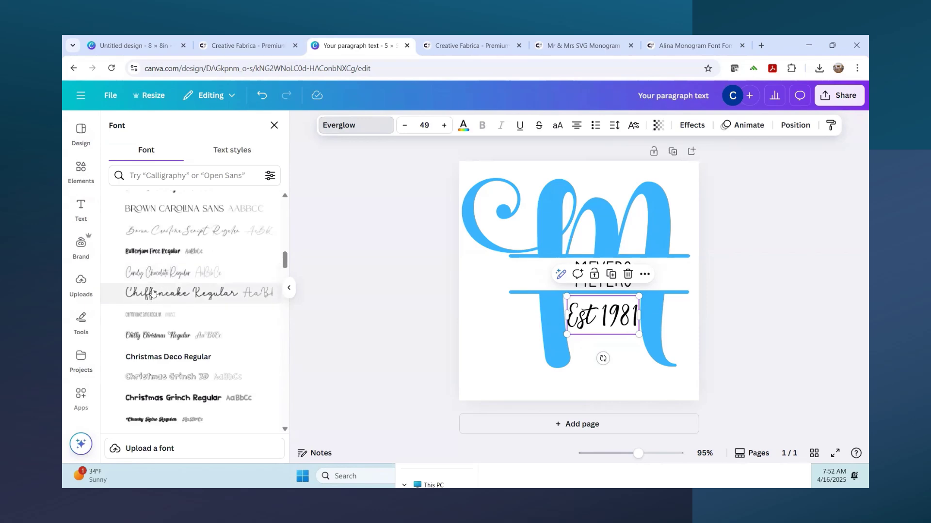
click(152, 298)
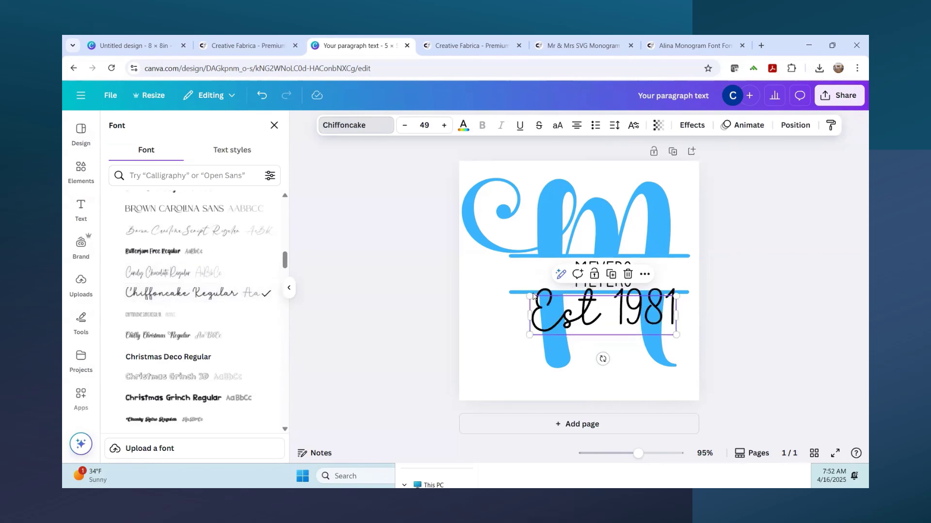
drag(527, 295, 599, 315)
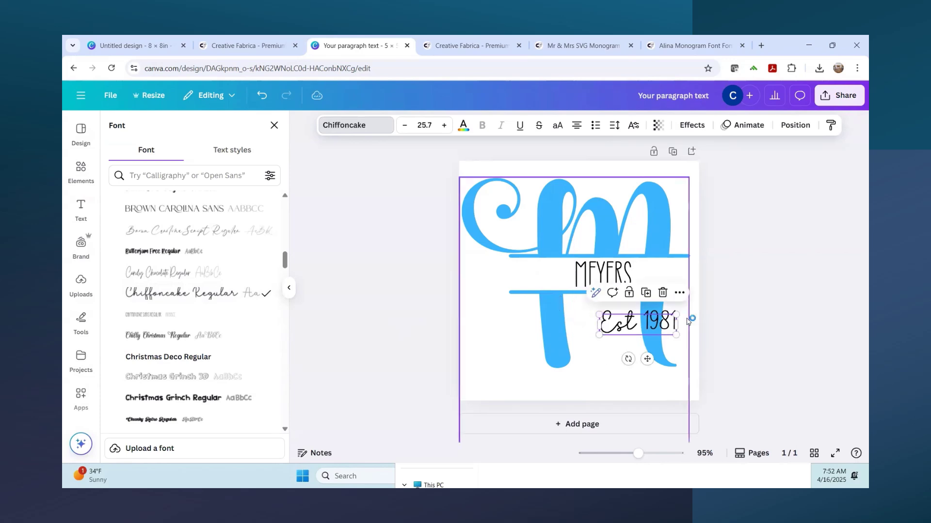
drag(676, 315, 596, 314)
- Preview the Chiffoncake script font on MEYERS, then undo it to keep the sans font
click(603, 276)
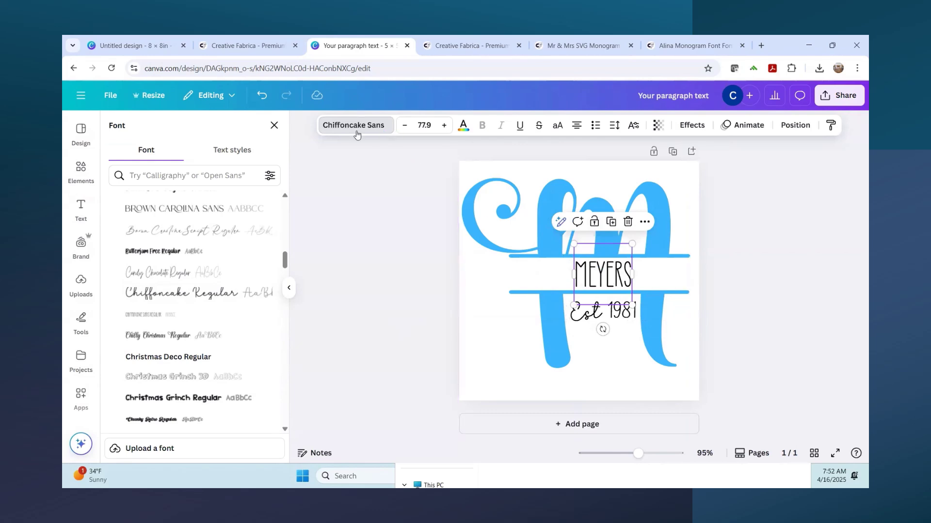
click(196, 300)
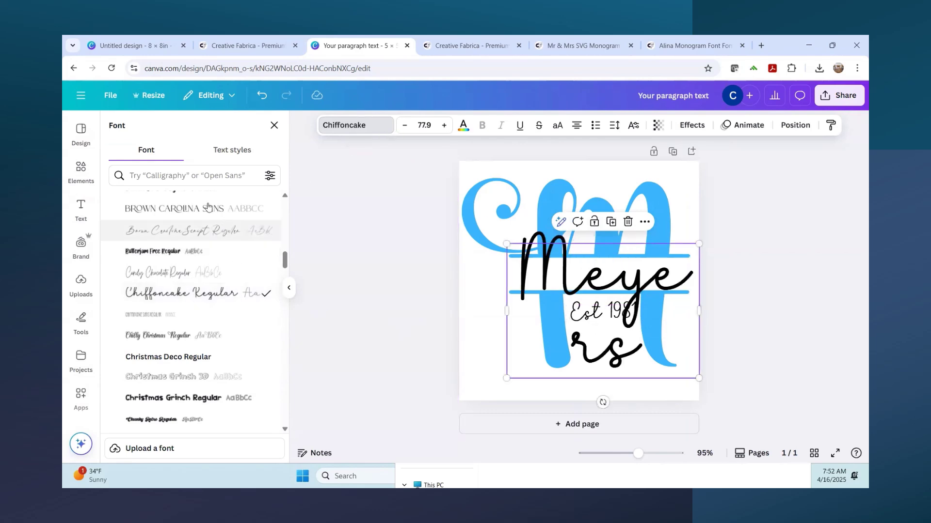
click(264, 95)
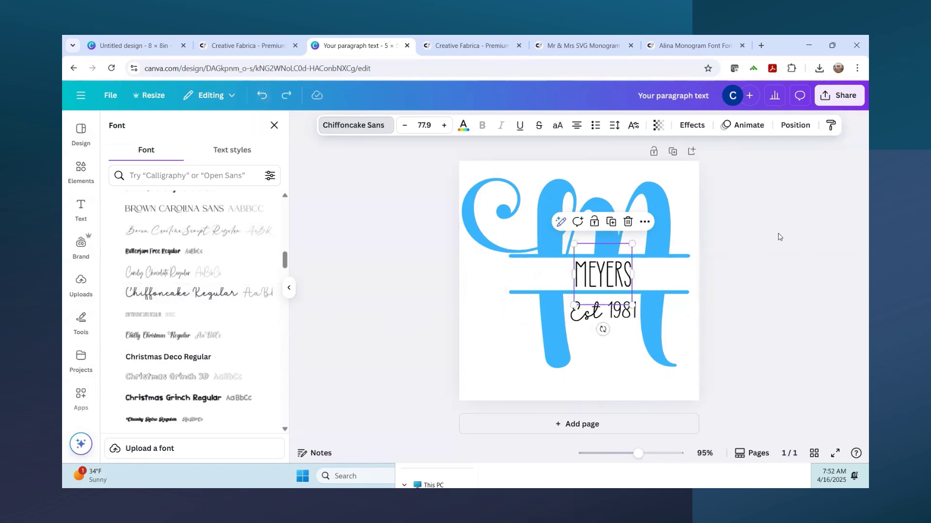
click(771, 242)
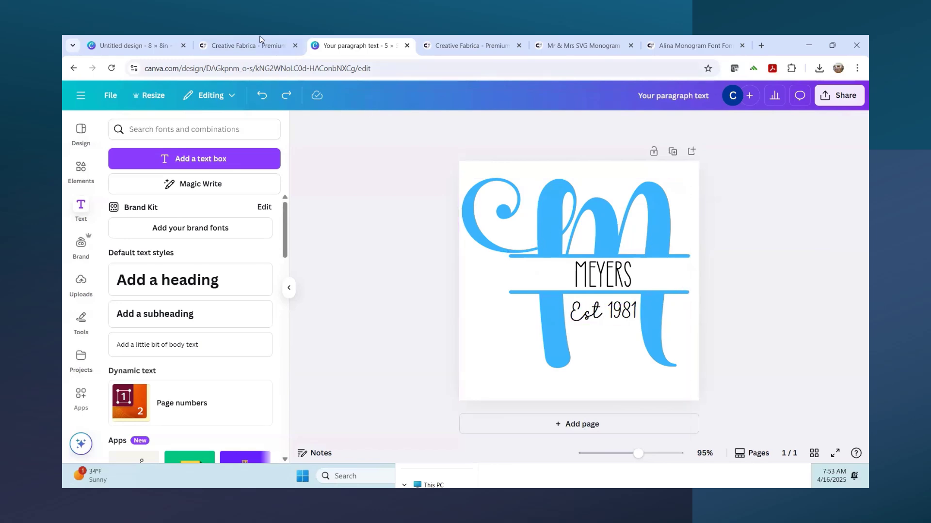
click(150, 44)
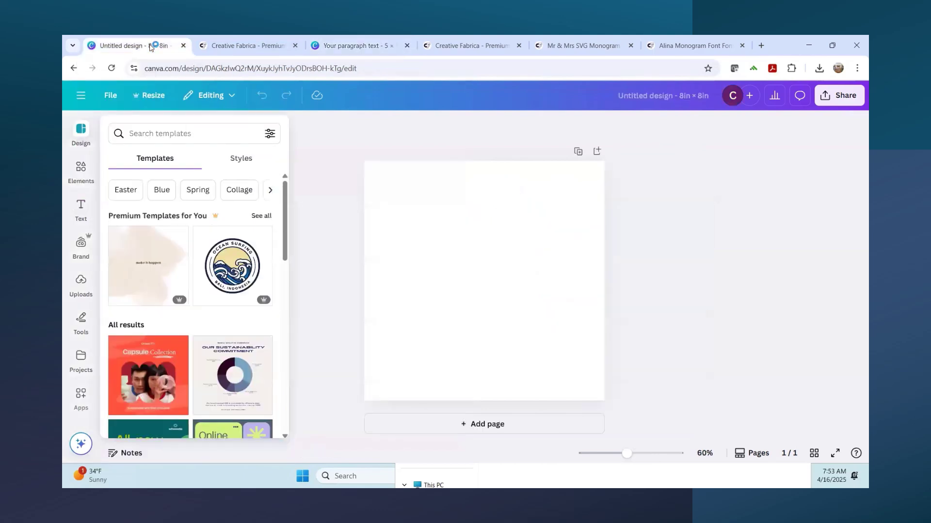
- Add the uploaded split-M image to the 8in design and enlarge it to nearly fill the page
click(79, 286)
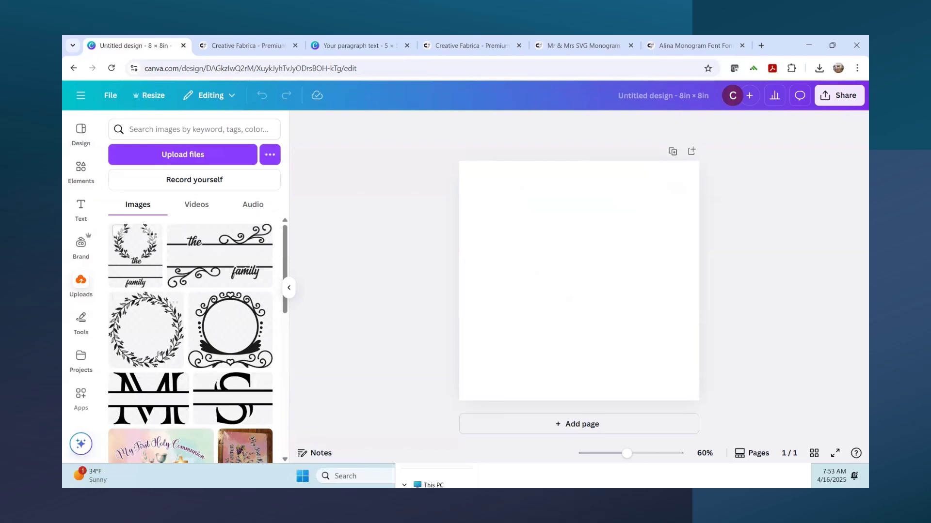
click(145, 396)
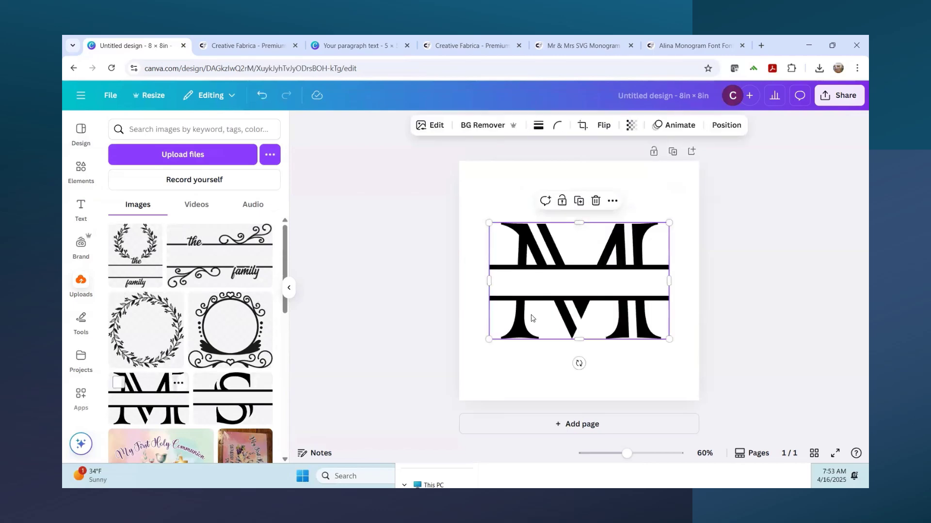
mouse_move(669, 220)
mouse_down()
mouse_move(688, 204)
mouse_move(678, 215)
mouse_up()
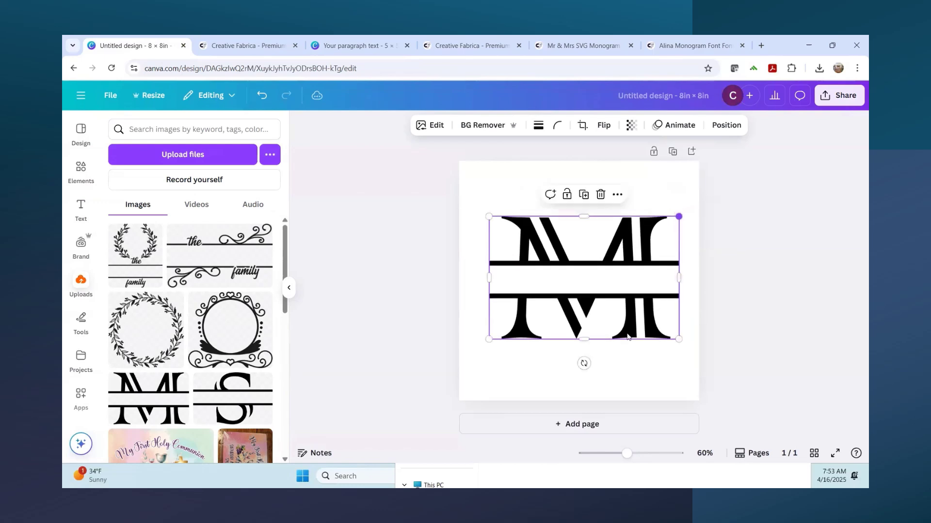
drag(489, 339, 471, 352)
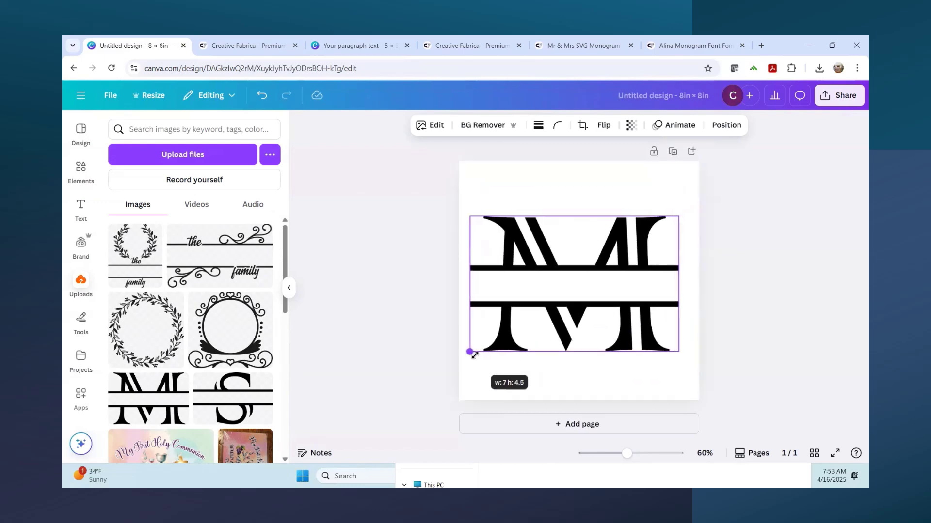
drag(677, 215, 691, 208)
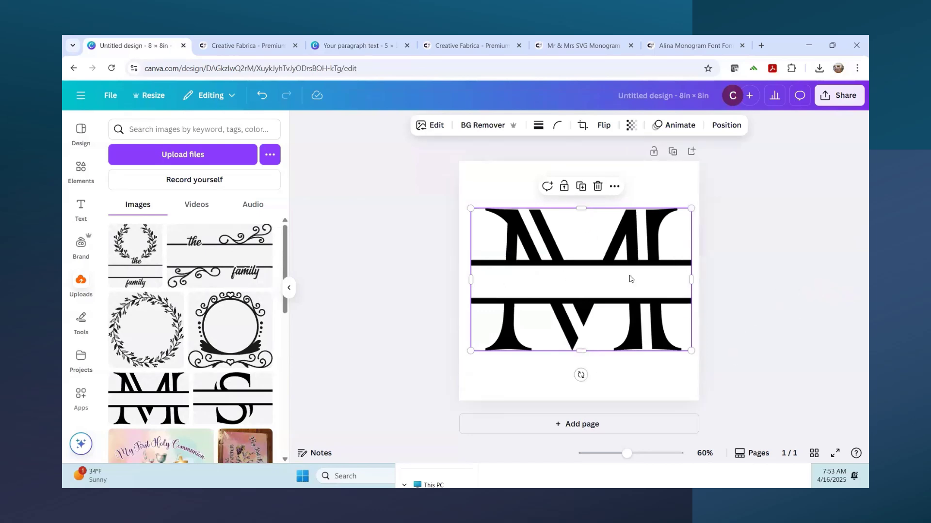
- Crop copies of the M into top and bottom halves, aligned with a wide gap between them
drag(580, 345, 580, 292)
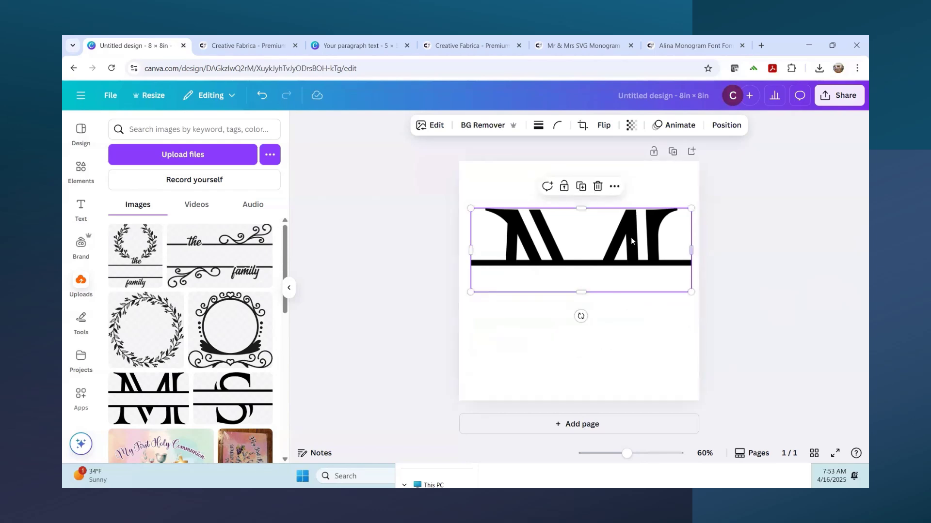
drag(626, 237, 626, 195)
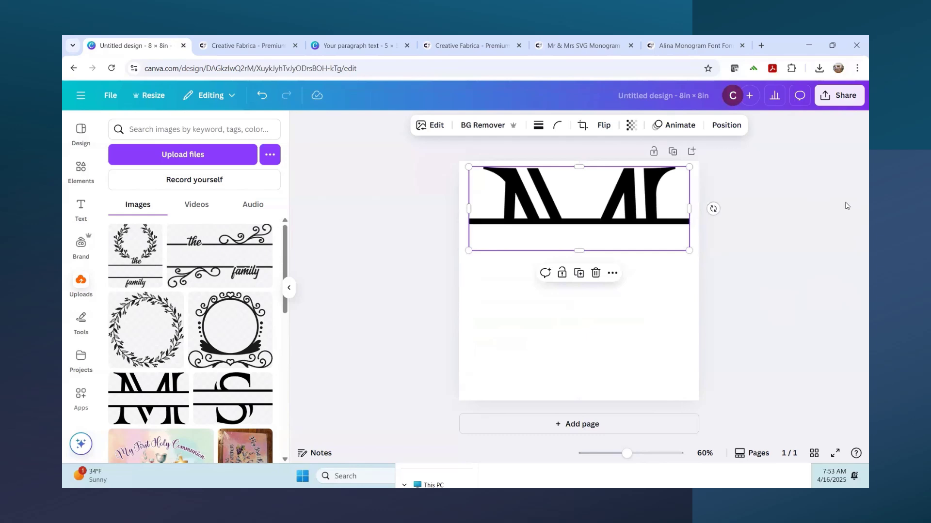
click(261, 95)
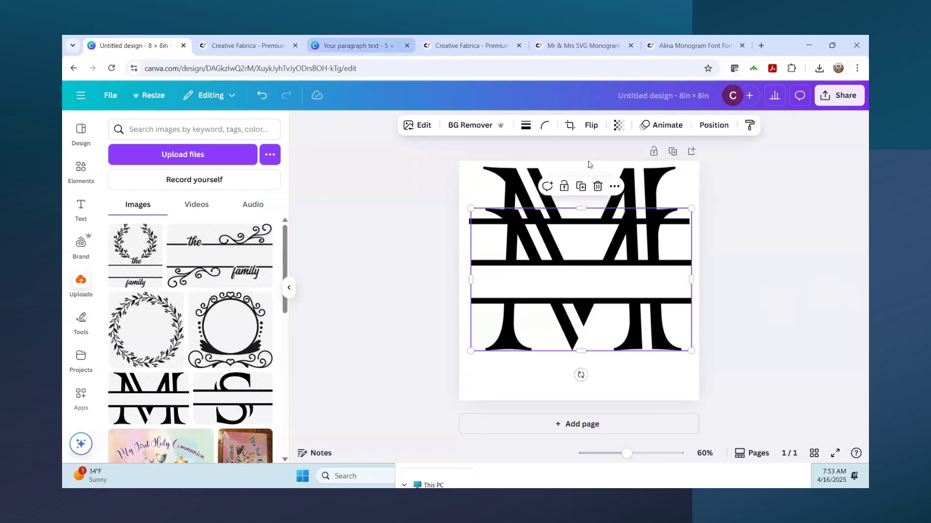
drag(580, 209, 578, 287)
drag(559, 324, 558, 325)
click(801, 257)
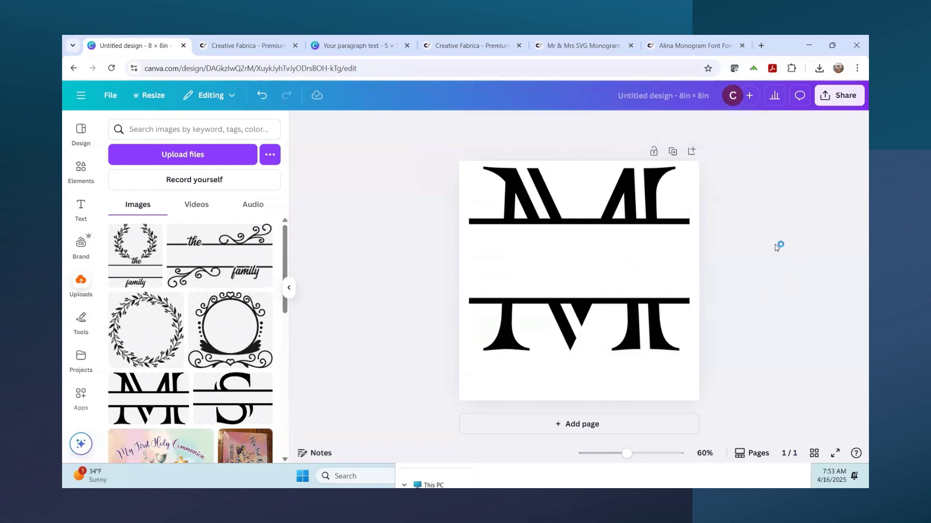
drag(622, 193, 620, 201)
click(778, 206)
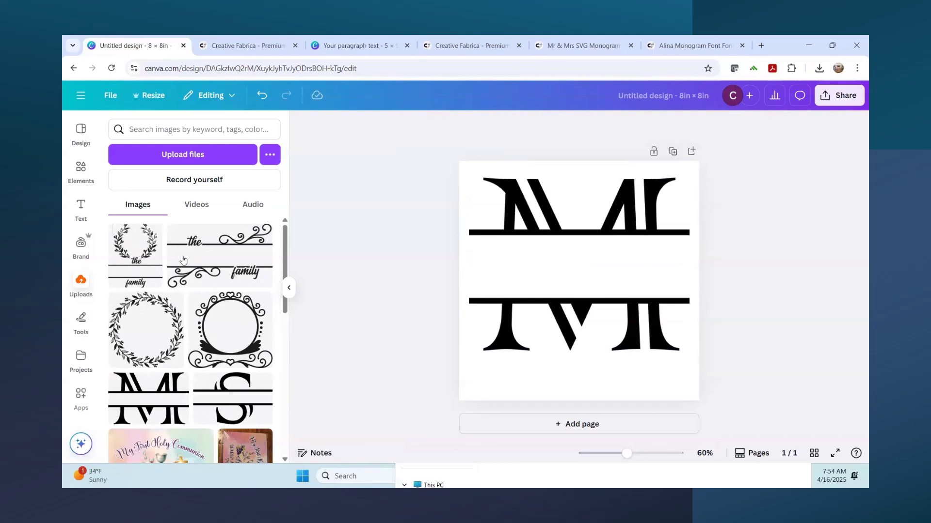
- Add a 'Meyers' text box, enlarge it and centre it in the gap between the halves
click(94, 204)
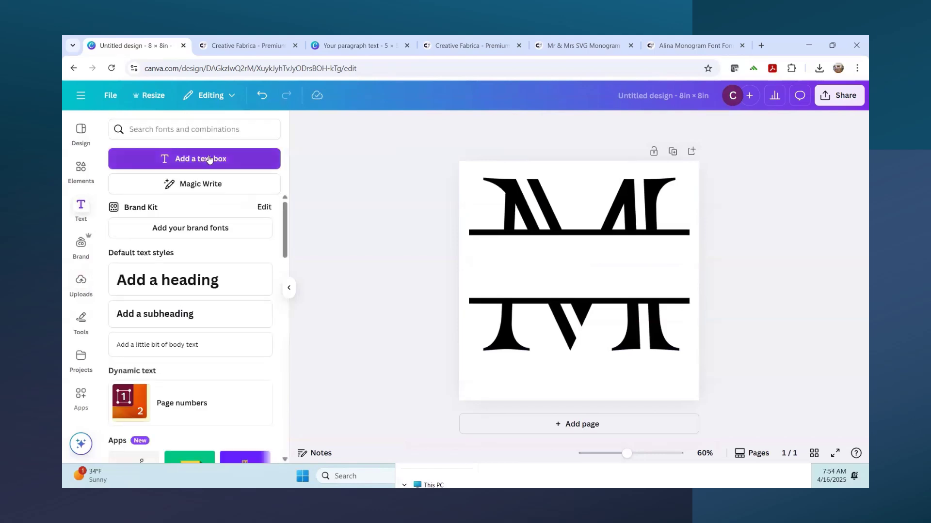
click(232, 159)
text(Meyers)
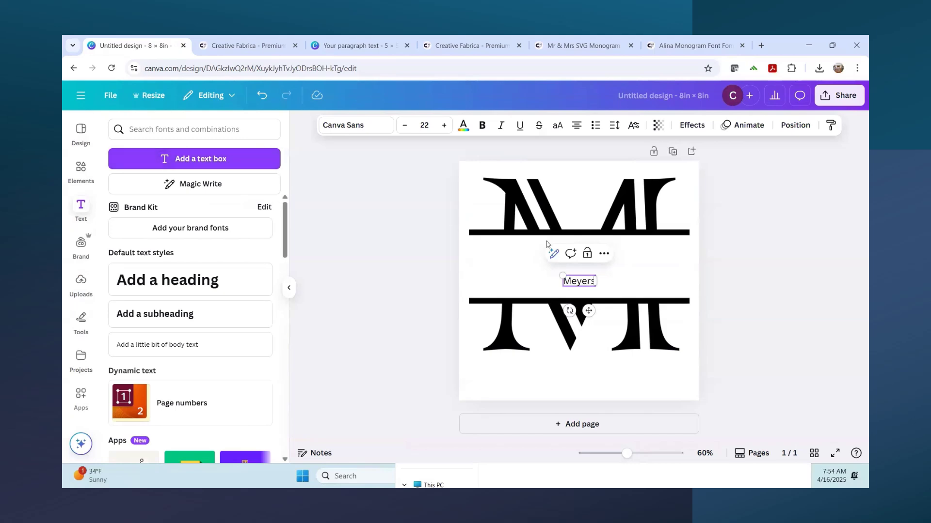
drag(548, 260, 459, 230)
drag(623, 293, 623, 297)
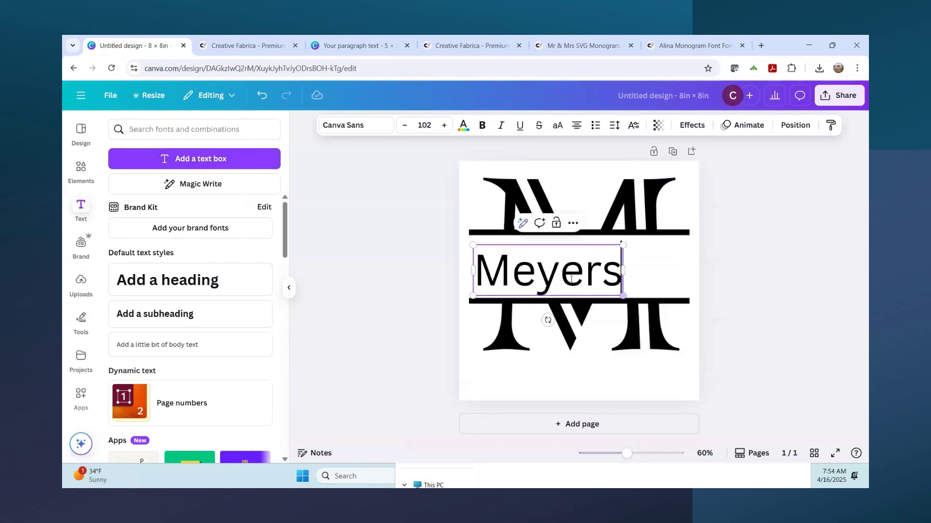
click(720, 264)
drag(554, 280, 581, 274)
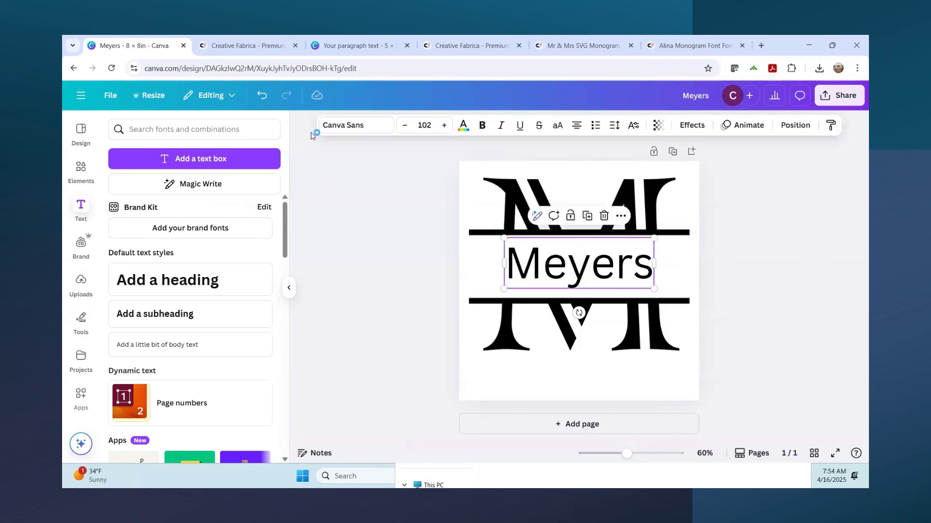
- Try Baby Valentina on Meyers, undo it, and apply the Barbie script font instead
click(357, 129)
scroll(150, 334, down, 2)
scroll(150, 333, down, 5)
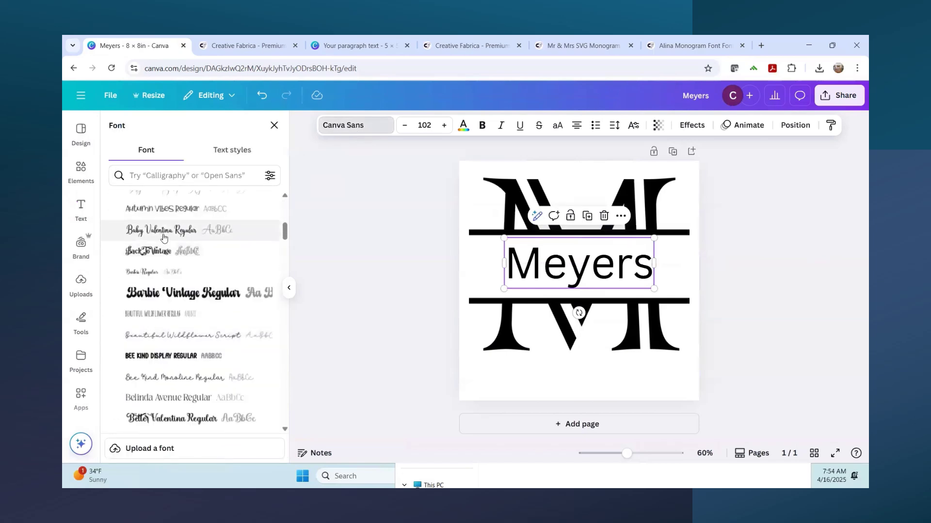
click(164, 237)
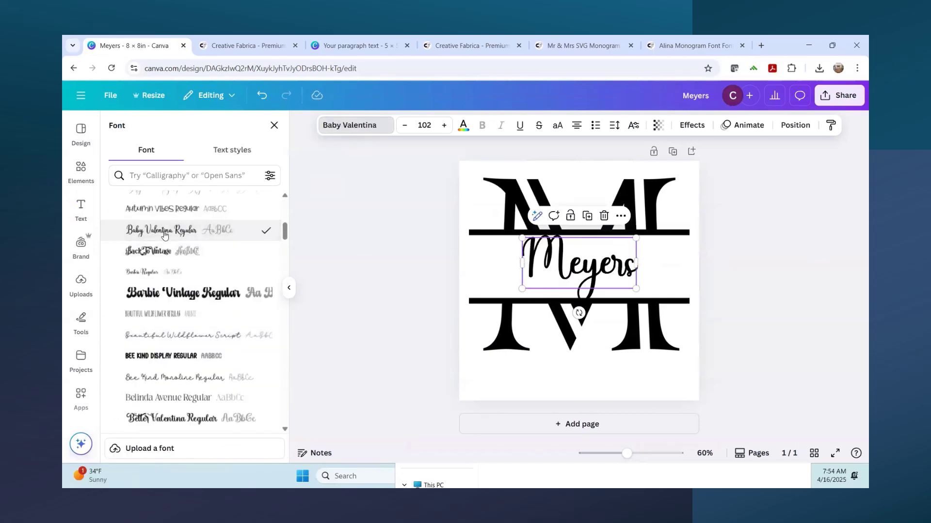
scroll(157, 257, up, 2)
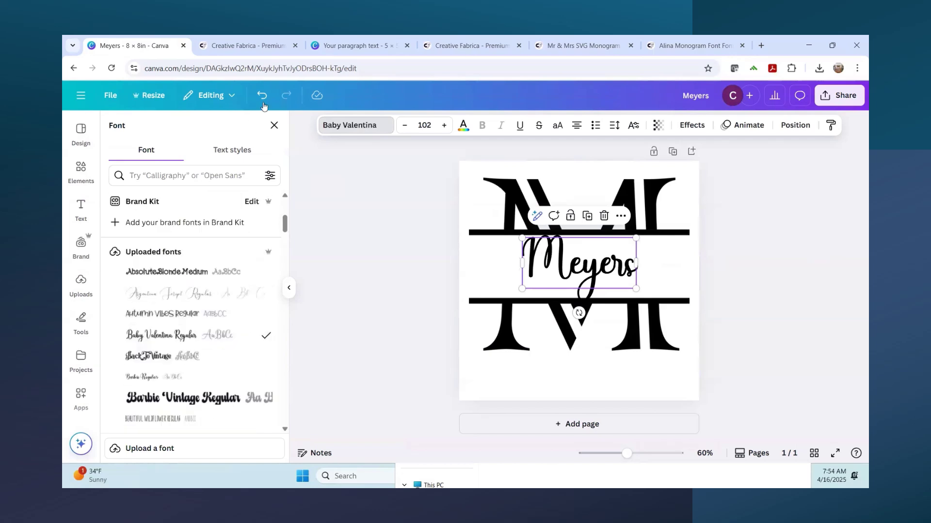
click(262, 95)
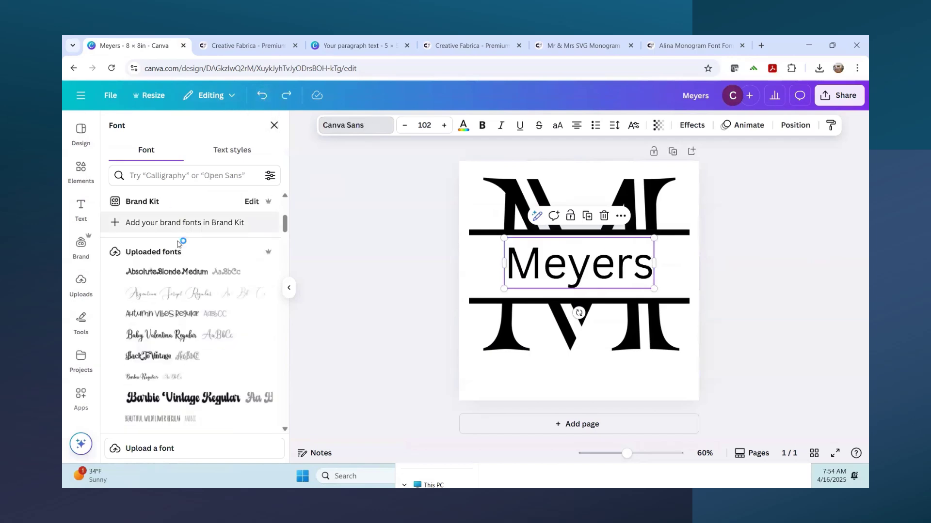
scroll(173, 271, down, 3)
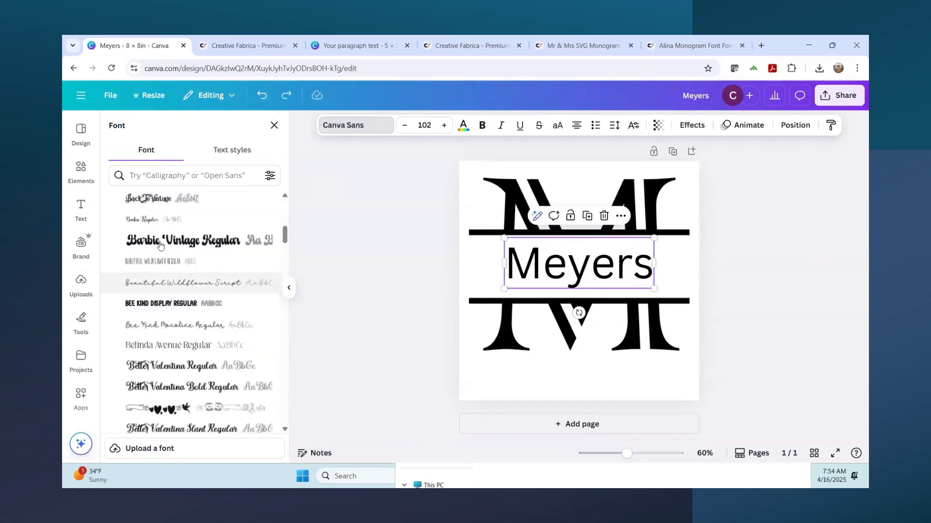
click(155, 222)
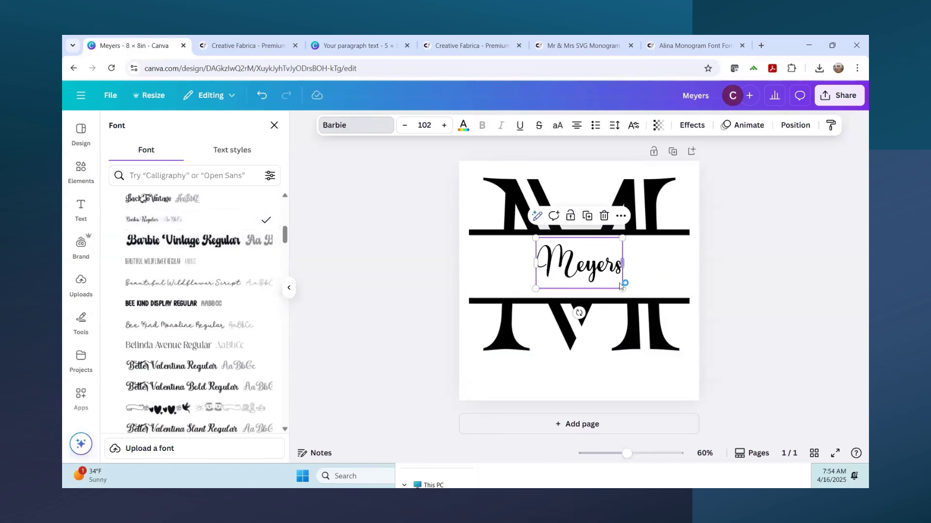
- Enlarge Meyers to size 157, centre it horizontally, and realign the lower M half
drag(623, 289, 653, 308)
drag(532, 239, 515, 226)
drag(598, 272, 596, 292)
drag(639, 356, 635, 334)
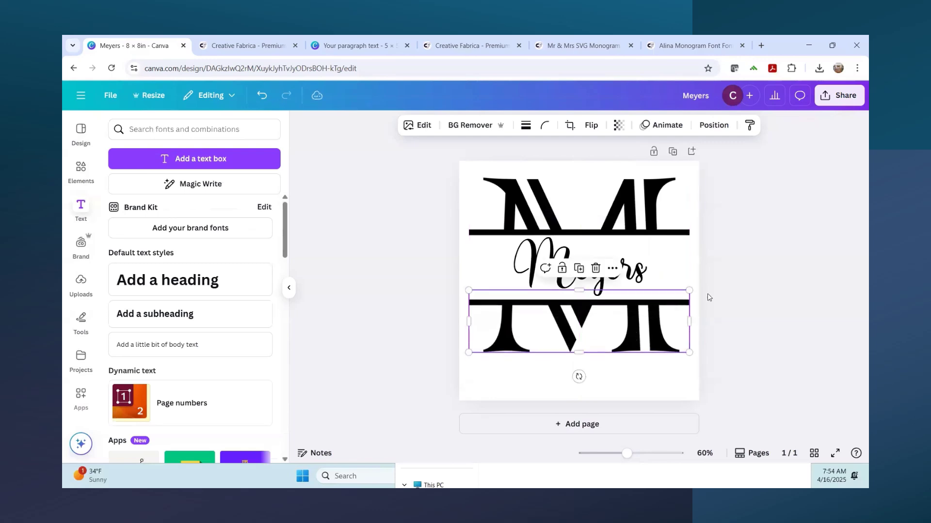
click(740, 292)
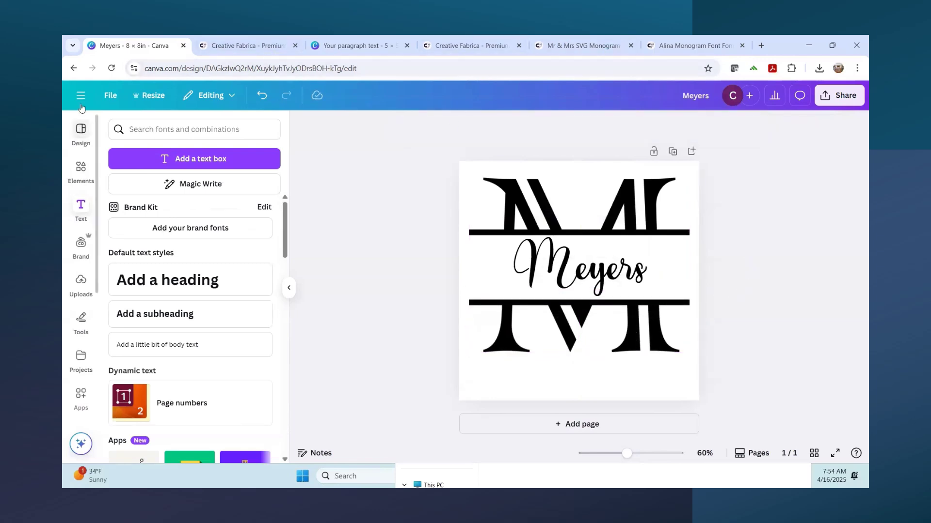
- From Canva Home, create a new design using the recent 8 × 8 in custom size
click(81, 95)
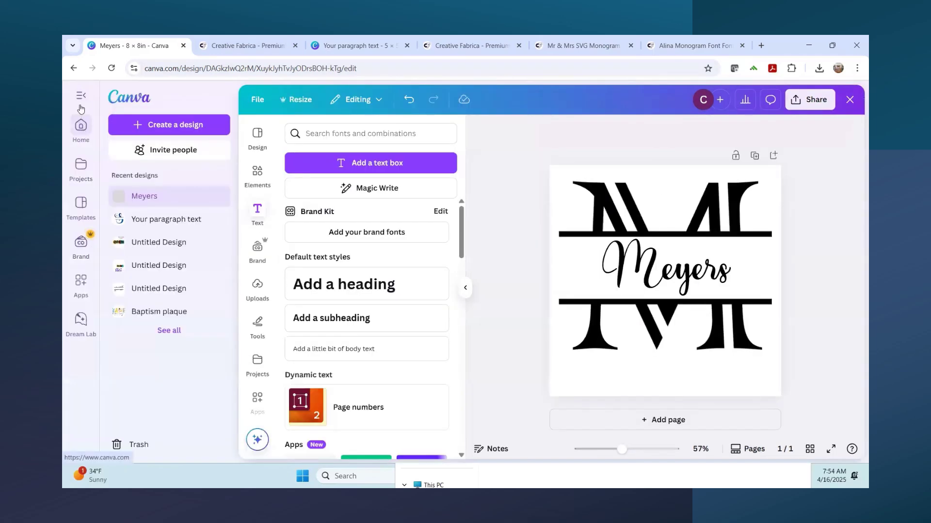
click(81, 126)
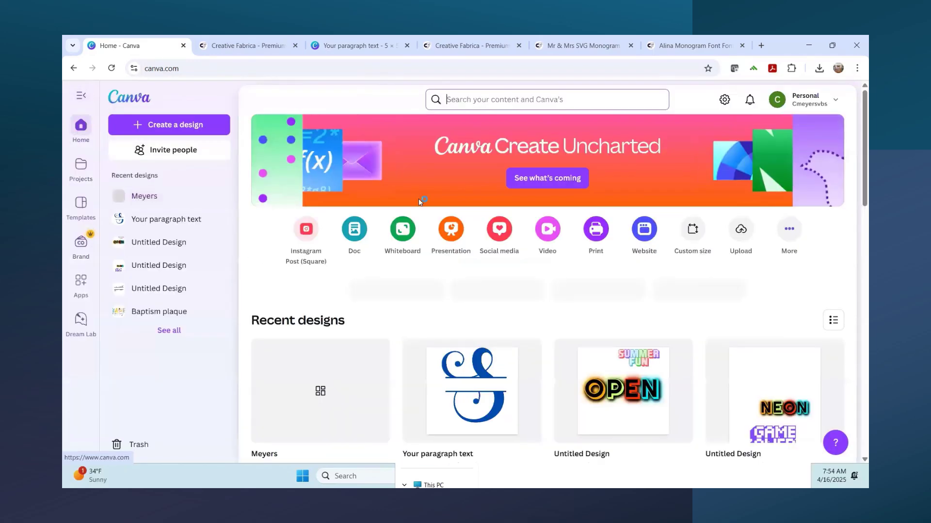
click(692, 229)
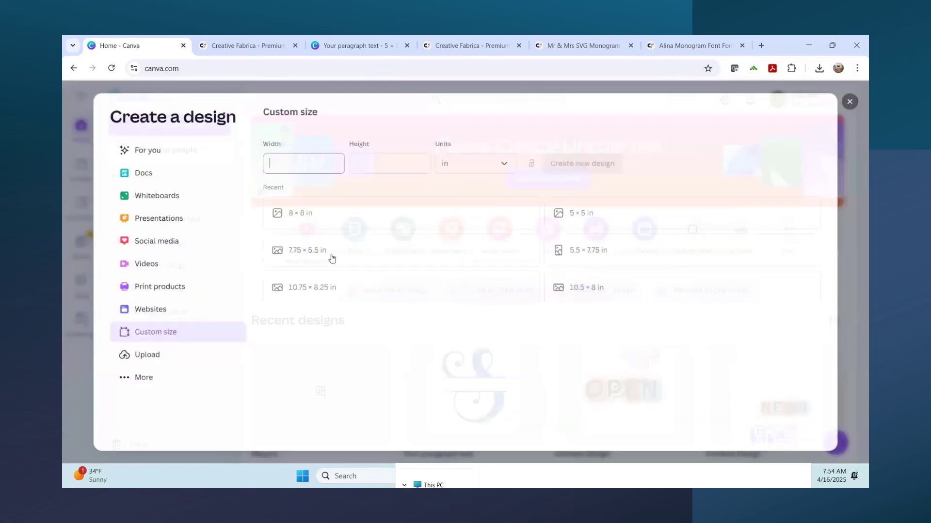
click(333, 215)
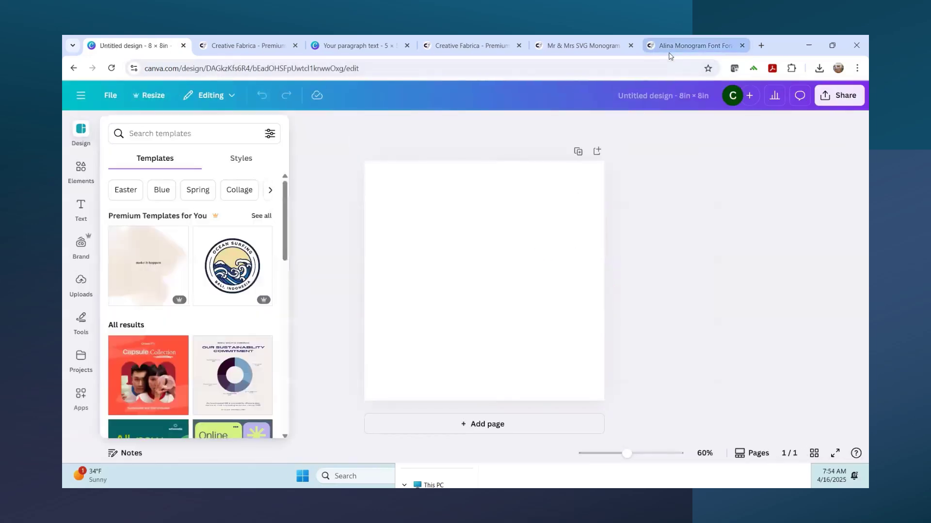
- Check that the Alina Monogram zip is in the browser downloads, then return to the blank Canva design
click(674, 46)
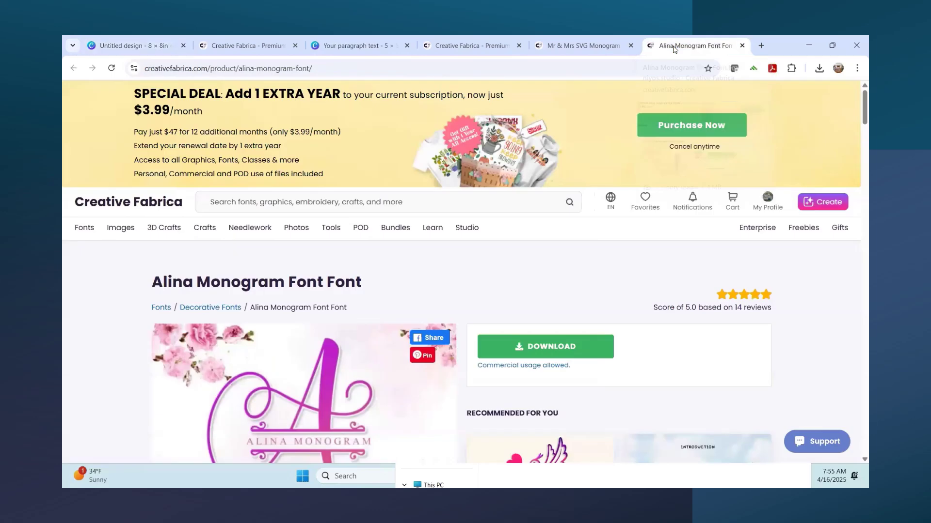
click(818, 68)
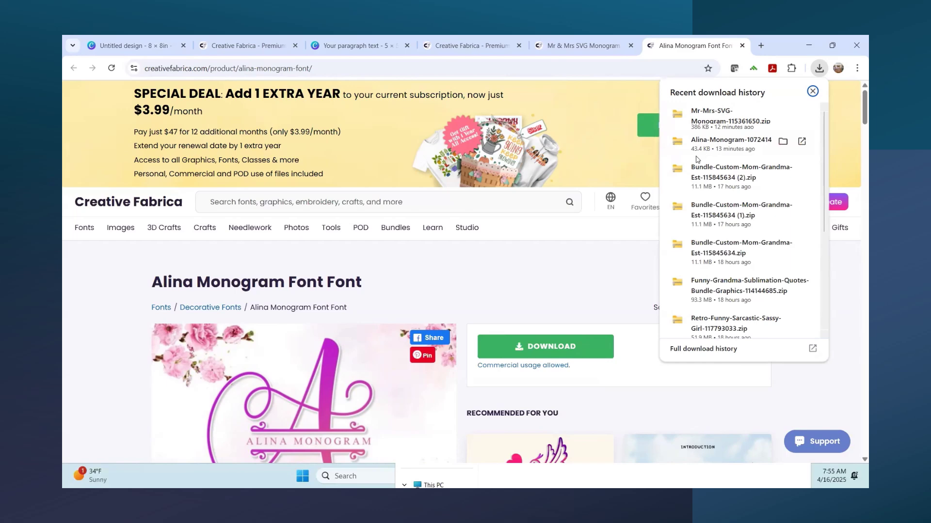
click(737, 140)
click(544, 260)
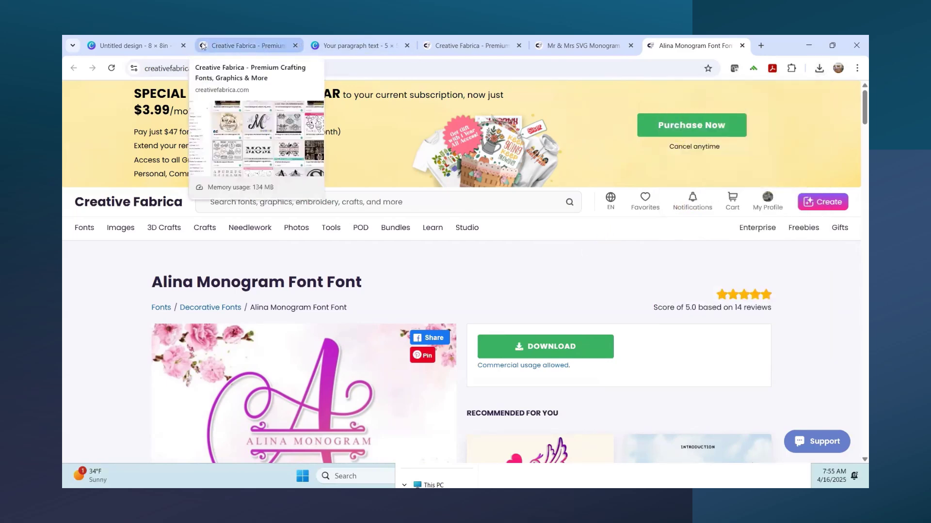
click(134, 46)
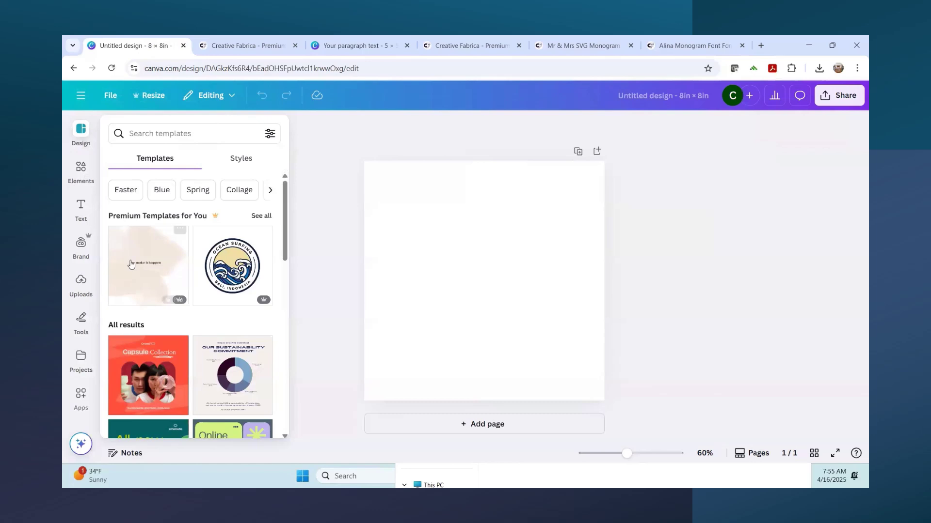
- Add a paragraph text box and upload the Alina monogram OpenType font from the Alina-Monogram-10724142 folder
click(81, 209)
click(199, 159)
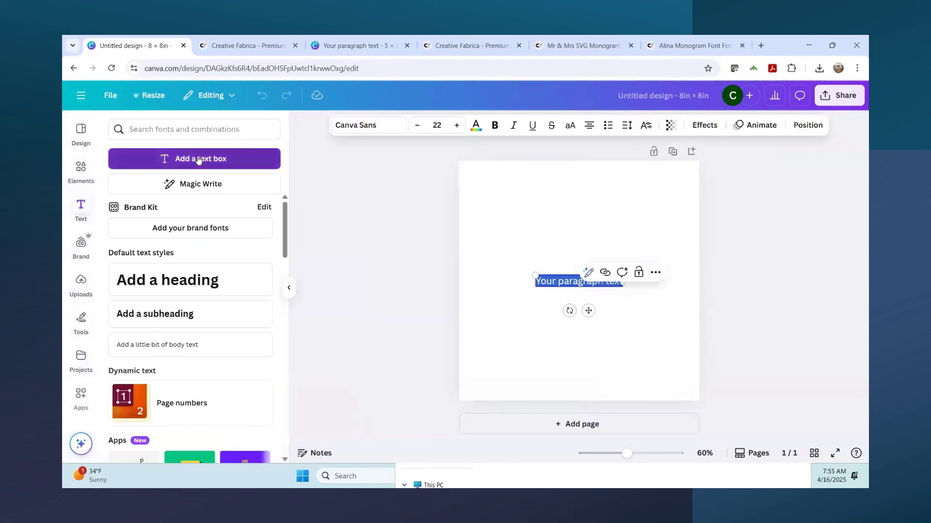
click(362, 126)
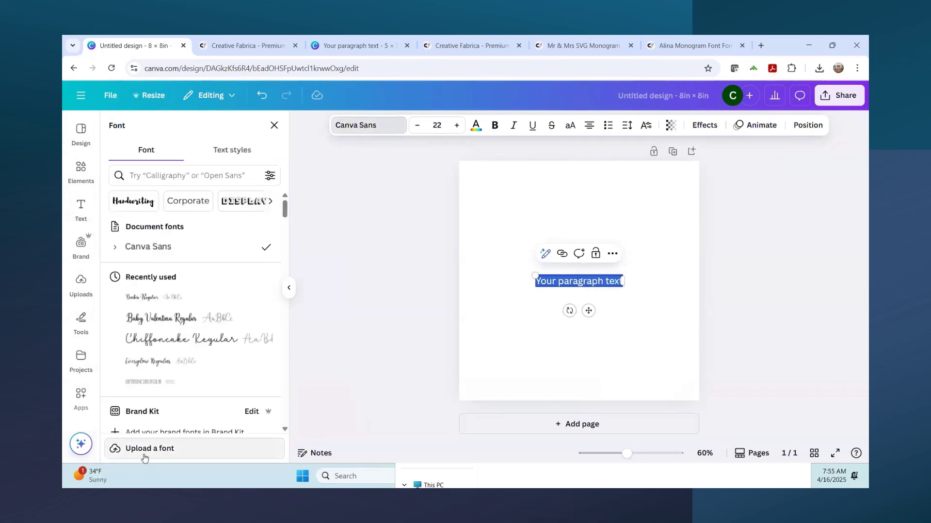
click(144, 448)
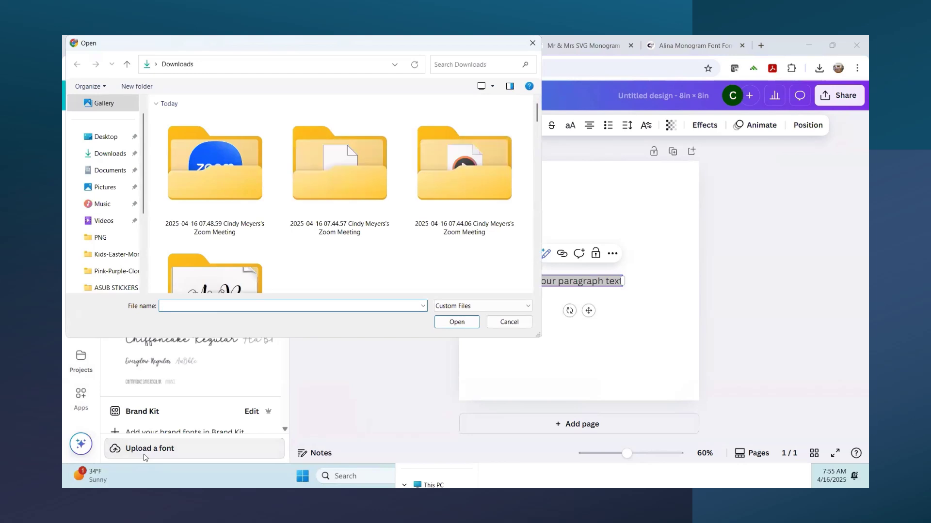
scroll(356, 213, down, 1)
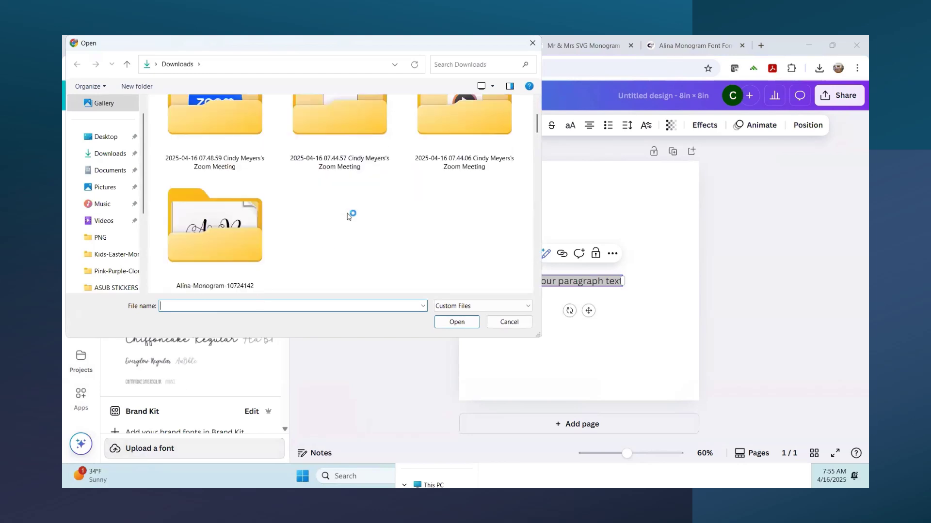
double_click(222, 226)
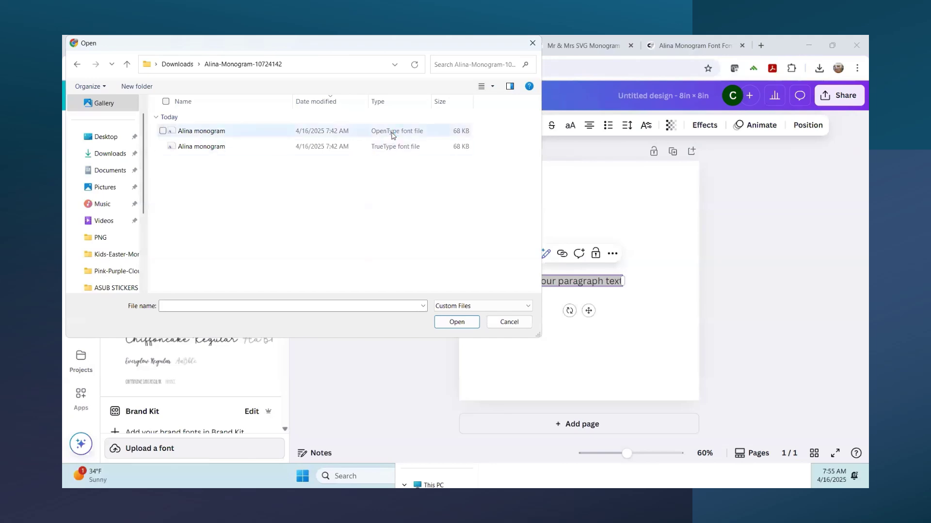
double_click(386, 136)
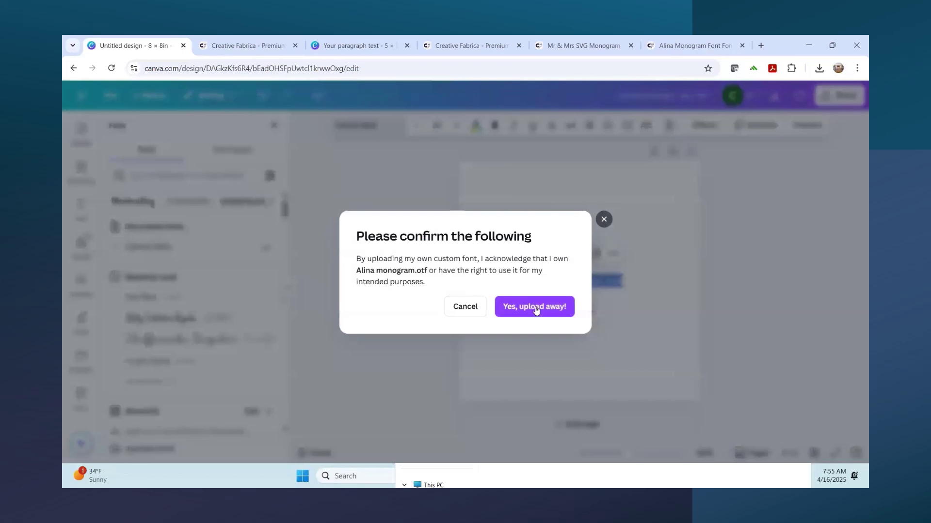
click(535, 307)
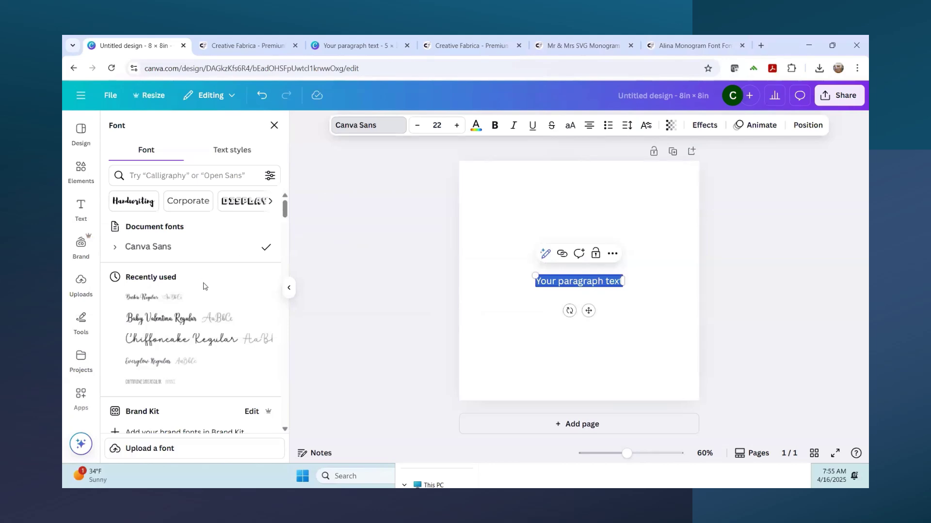
- Apply the uploaded Alina monogram font, enlarge the text to size 32.4 and centre it
scroll(191, 284, down, 4)
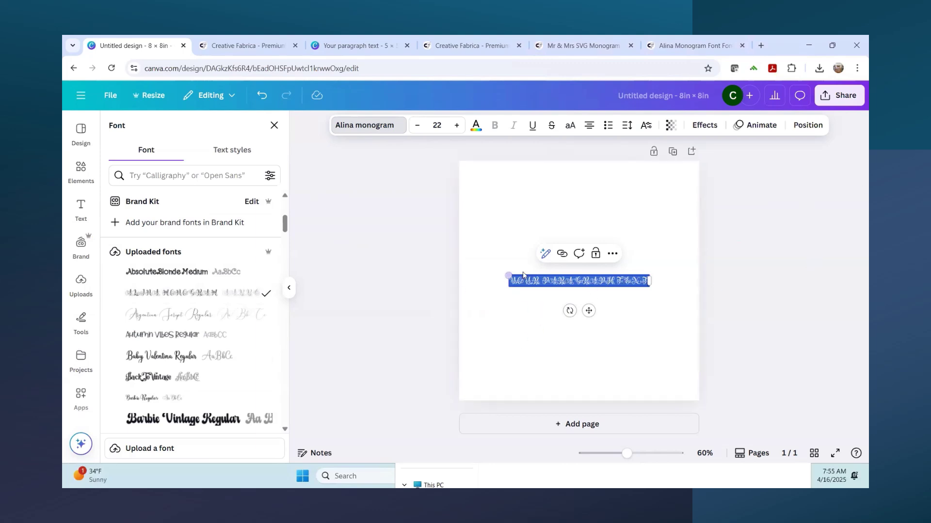
drag(511, 274, 441, 252)
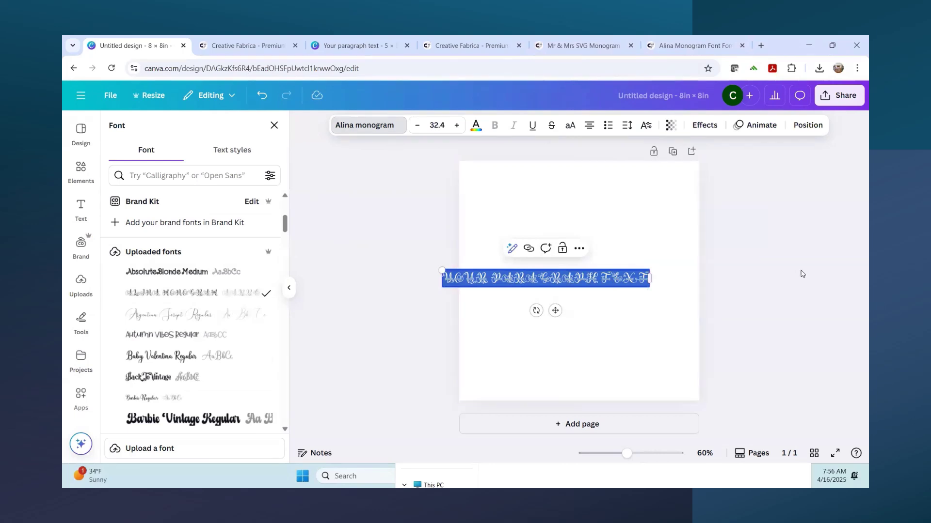
key(Escape)
click(606, 292)
drag(584, 285, 619, 252)
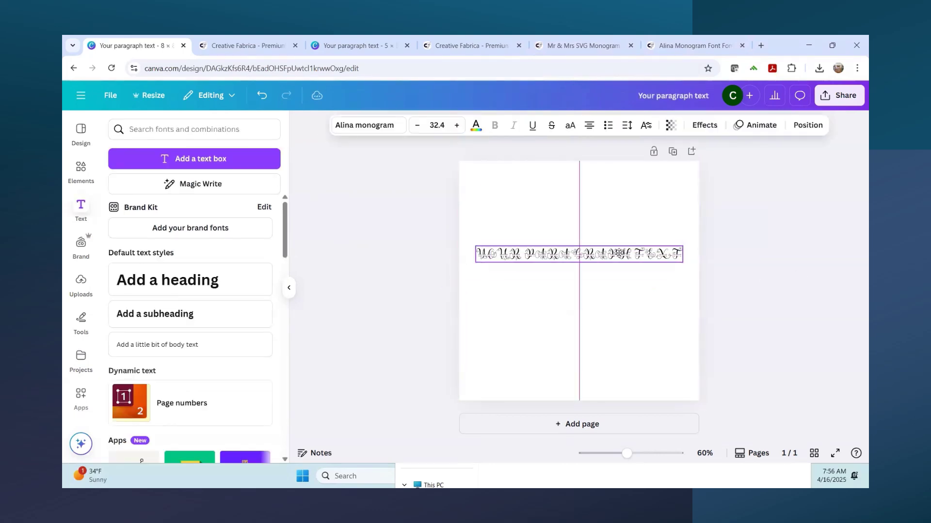
- Replace the text with the letter H and scale the monogram letter up to fill the page
double_click(619, 252)
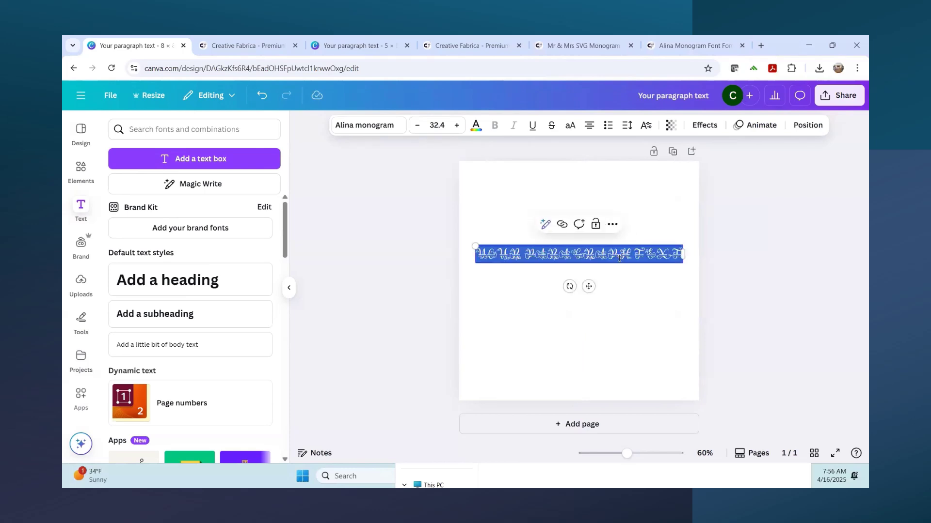
text(H)
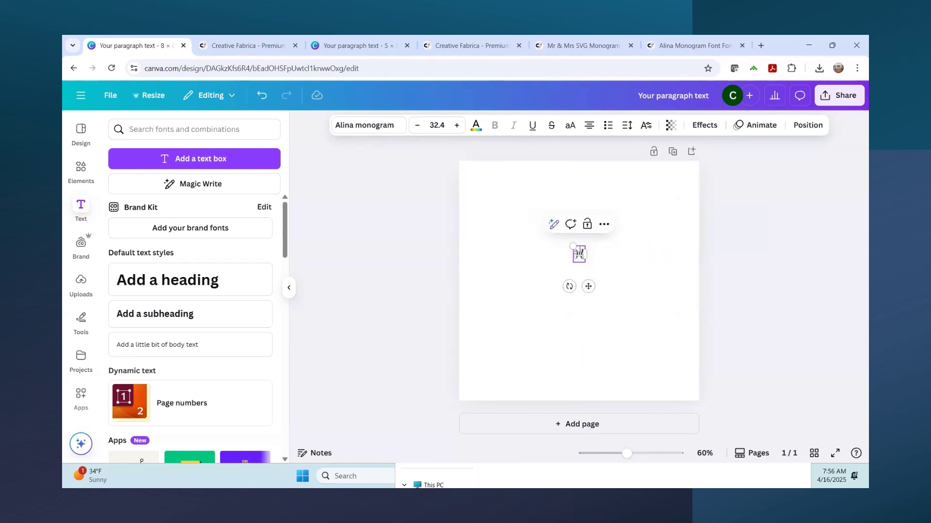
drag(569, 244, 474, 182)
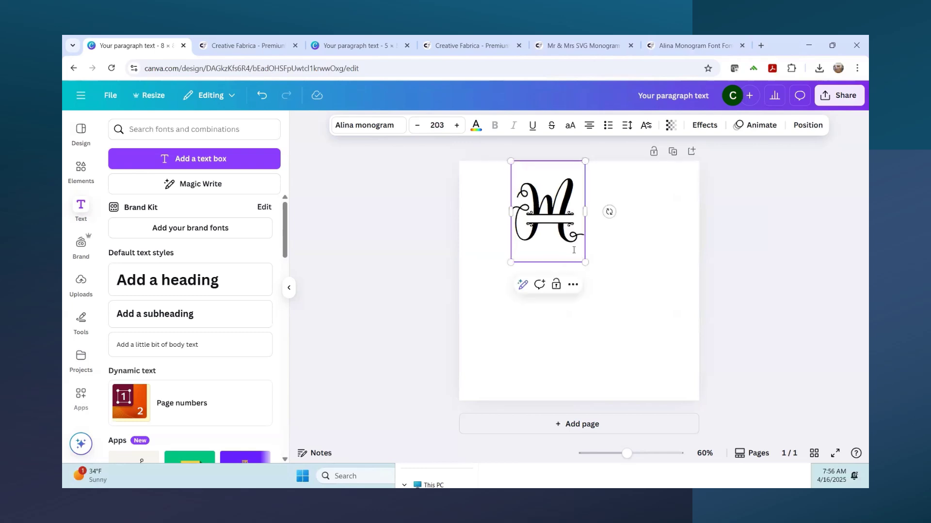
drag(581, 261, 683, 401)
click(582, 294)
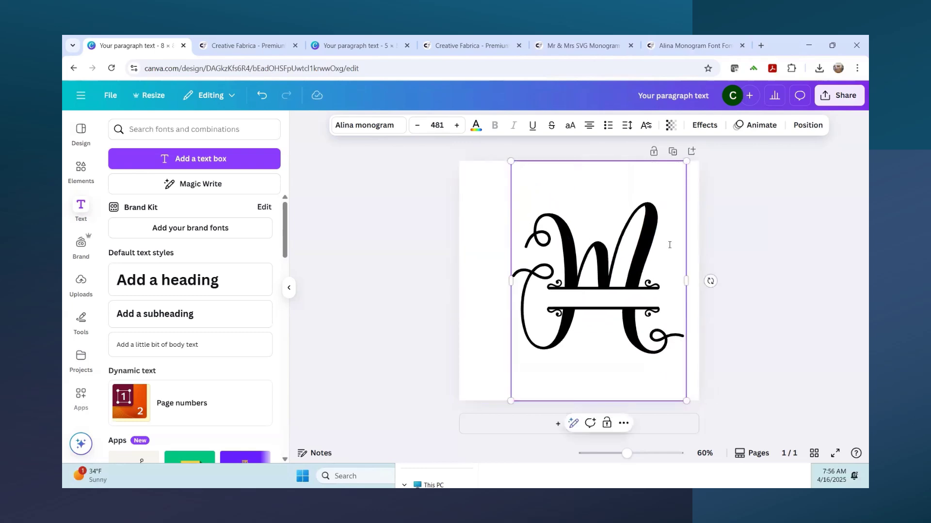
click(811, 233)
drag(608, 273, 588, 268)
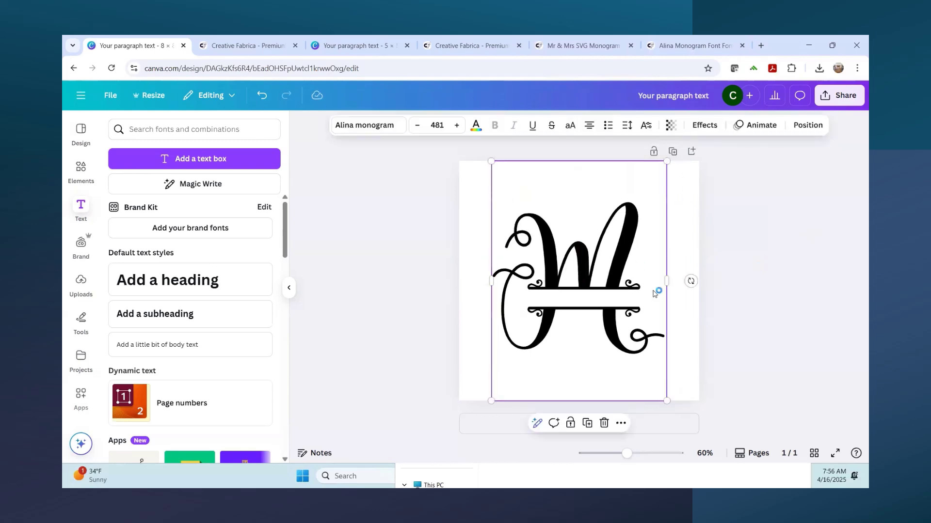
mouse_move(667, 280)
mouse_down()
mouse_move(665, 291)
mouse_move(587, 301)
mouse_move(660, 301)
mouse_move(625, 302)
mouse_move(663, 285)
mouse_move(634, 290)
mouse_move(679, 290)
mouse_up()
- Enlarge the split M monogram to size 662 and centre it on the page
click(660, 296)
click(780, 275)
drag(570, 289, 543, 290)
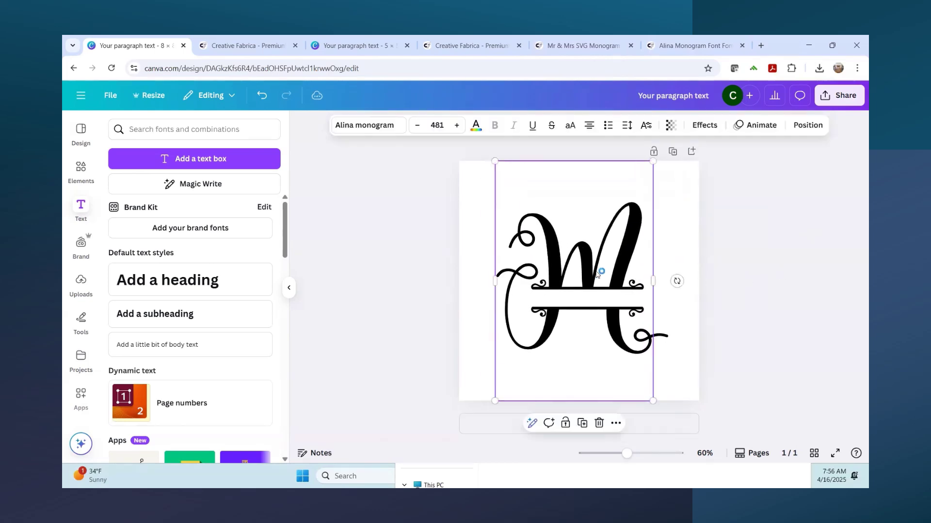
drag(660, 161, 691, 114)
drag(494, 402, 467, 442)
drag(570, 317, 564, 318)
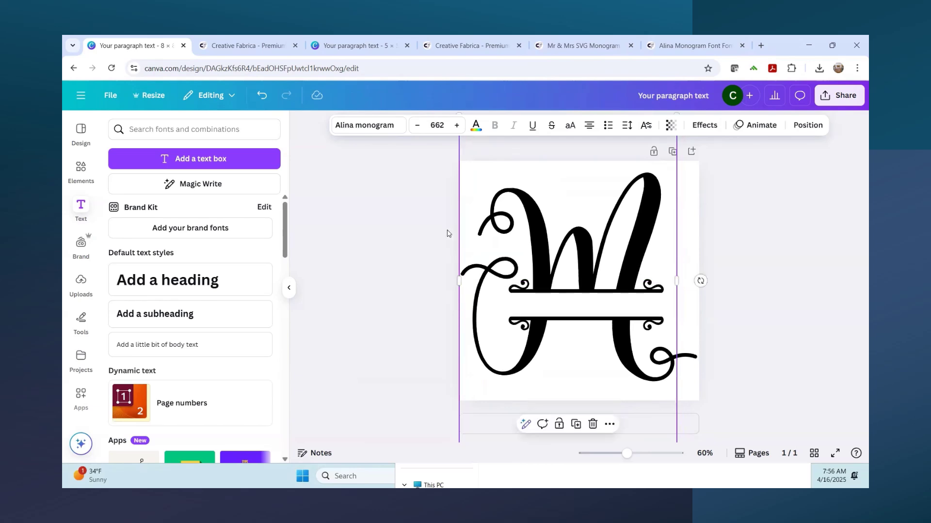
- Colour the monogram violet and add a new small text box
click(476, 125)
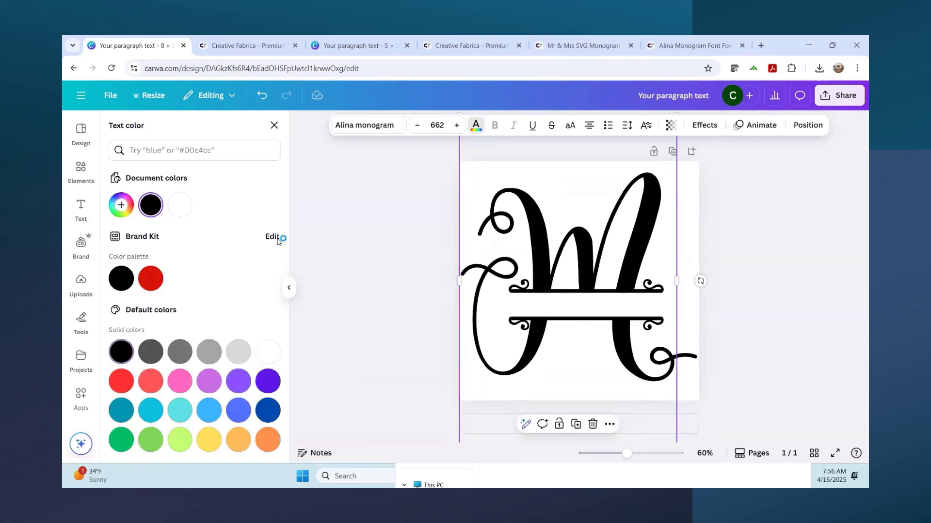
click(275, 385)
click(696, 198)
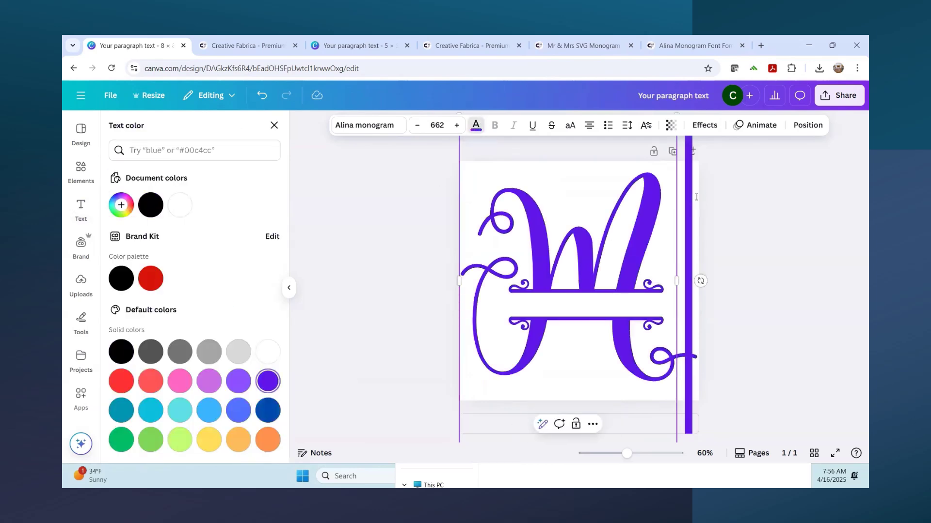
key(Escape)
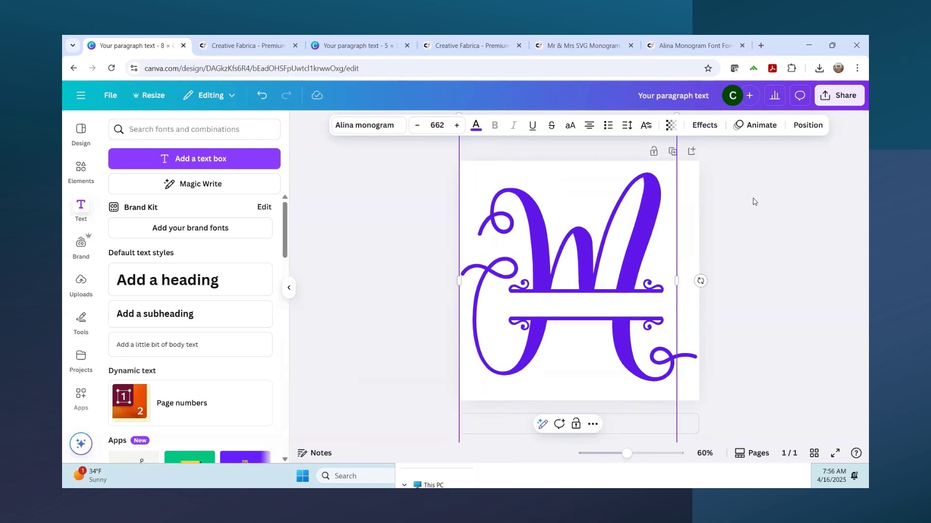
click(230, 160)
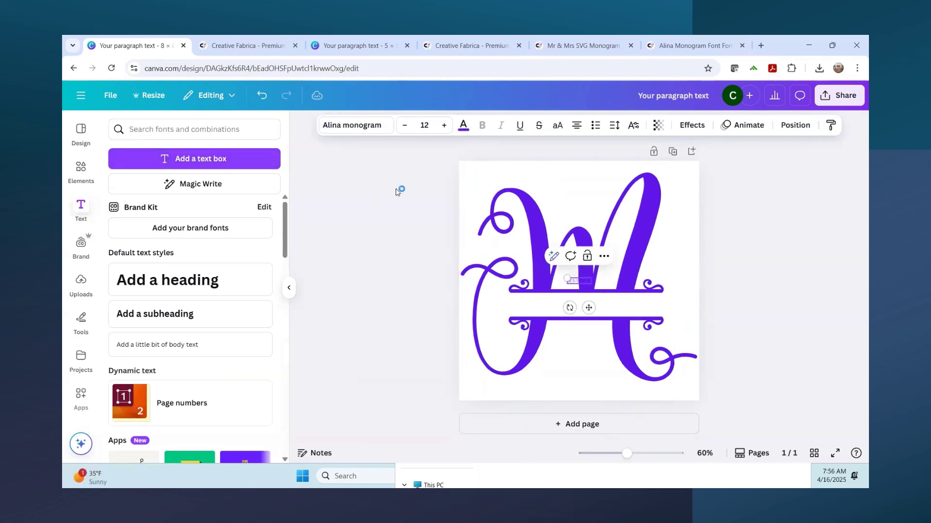
- Set the new text to Dream Display Regular and enlarge MEYERS to size 136
click(353, 125)
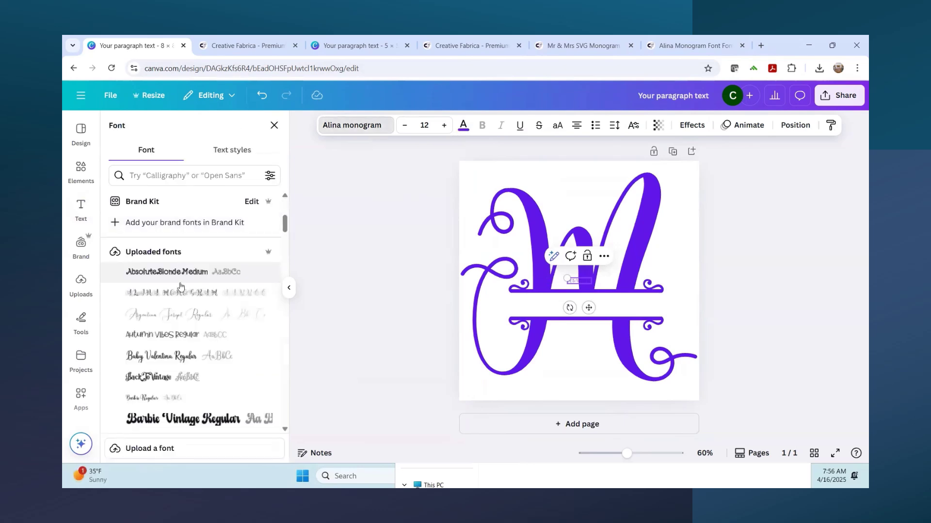
scroll(182, 329, down, 6)
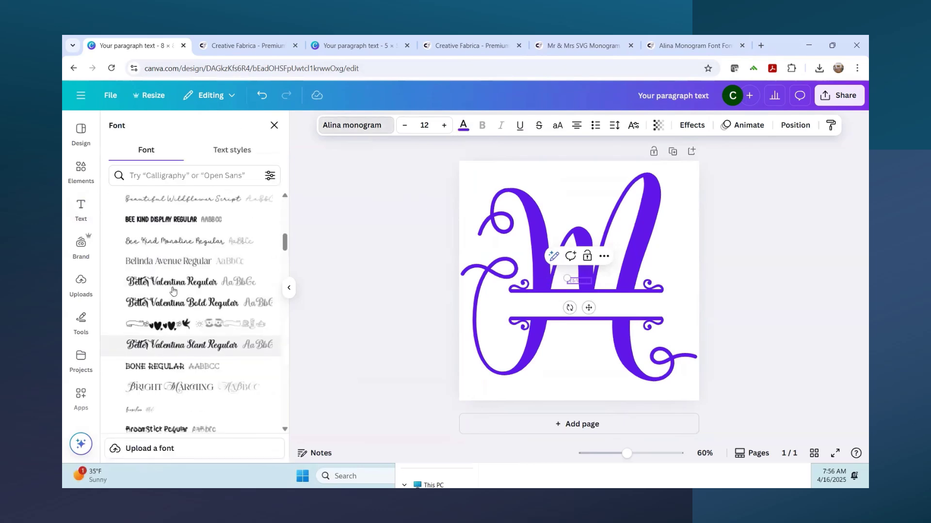
scroll(158, 310, down, 4)
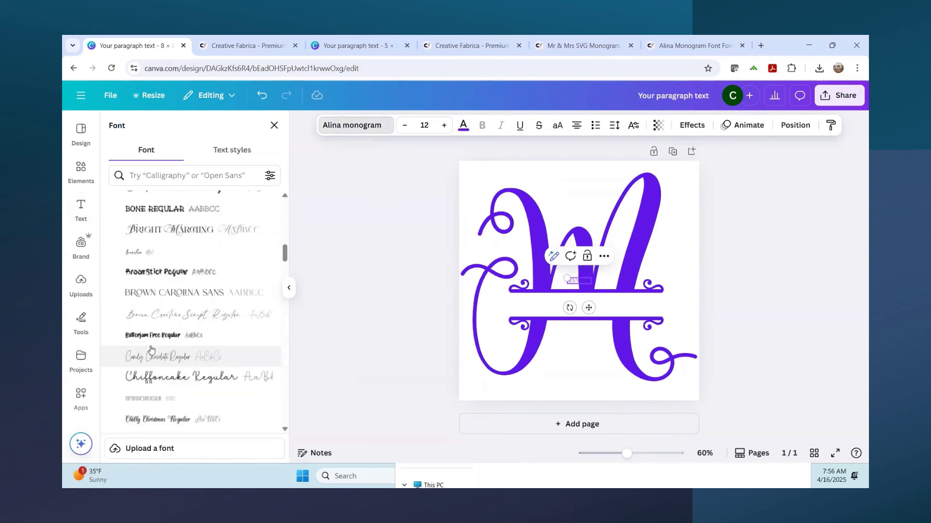
scroll(151, 346, down, 5)
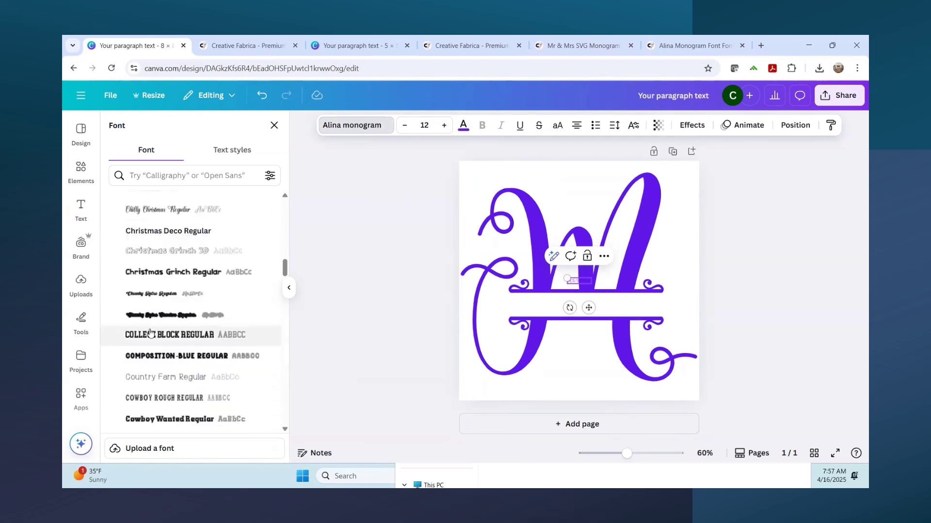
scroll(151, 329, down, 4)
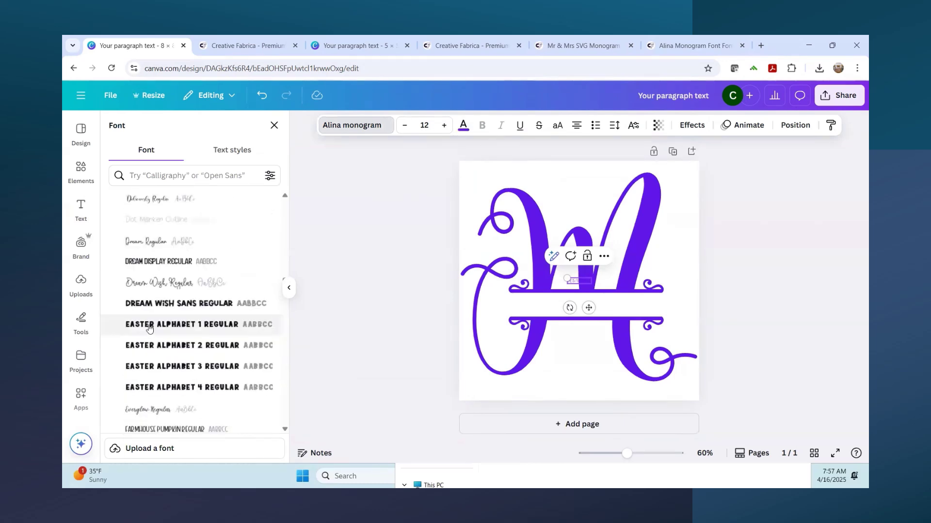
click(165, 262)
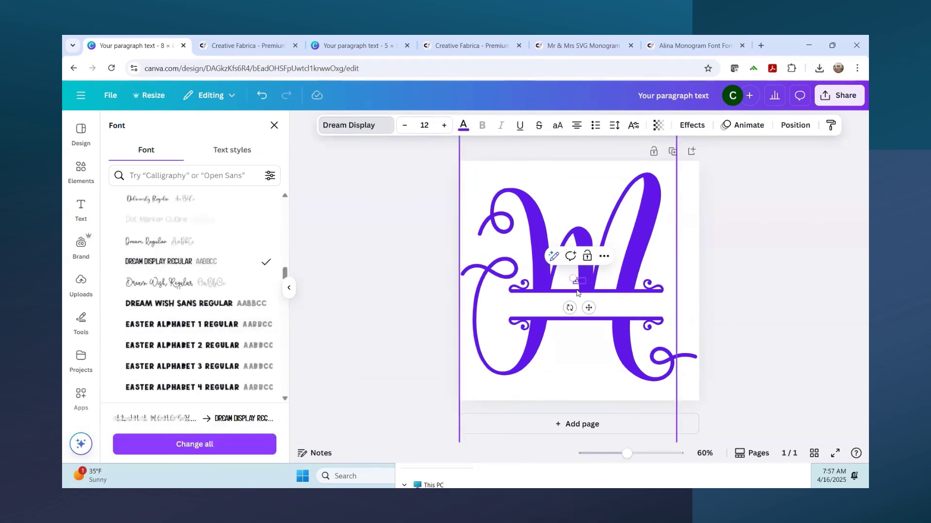
drag(572, 277, 449, 217)
- Move MEYERS onto the M's crossbar, shrink it to size 71.1 and centre it
click(824, 257)
click(545, 260)
drag(546, 261, 495, 262)
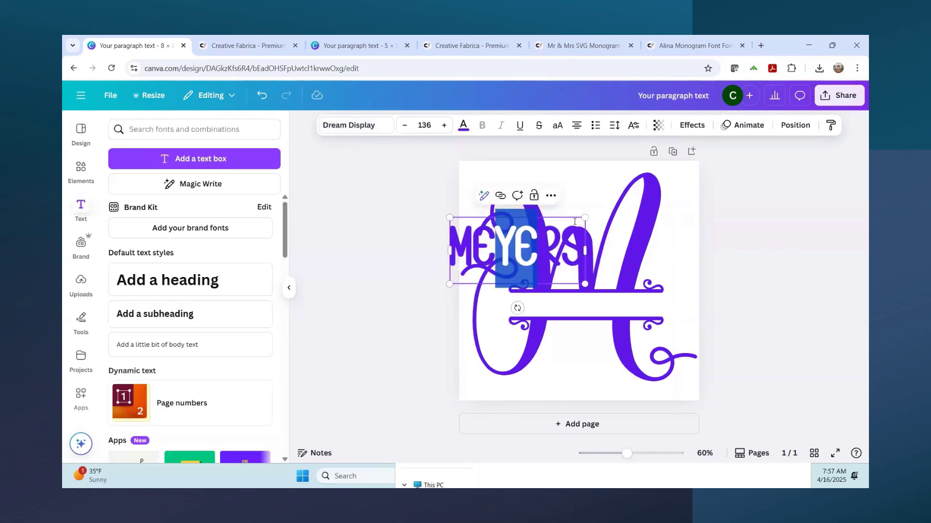
key(Escape)
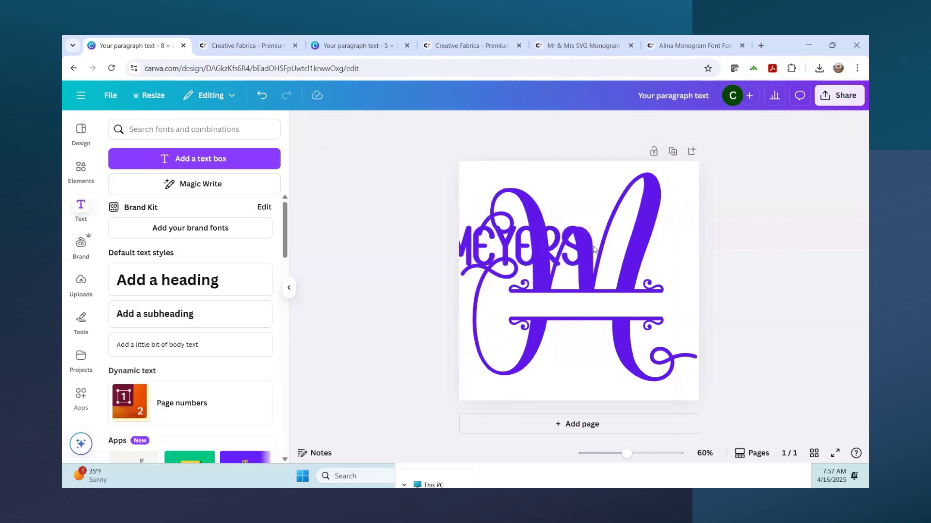
click(552, 250)
drag(551, 251, 618, 307)
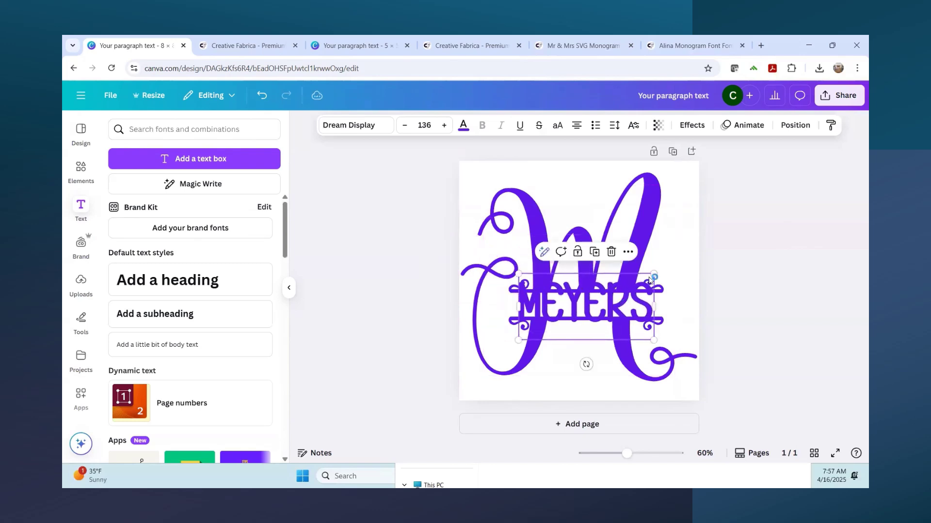
drag(651, 278, 606, 297)
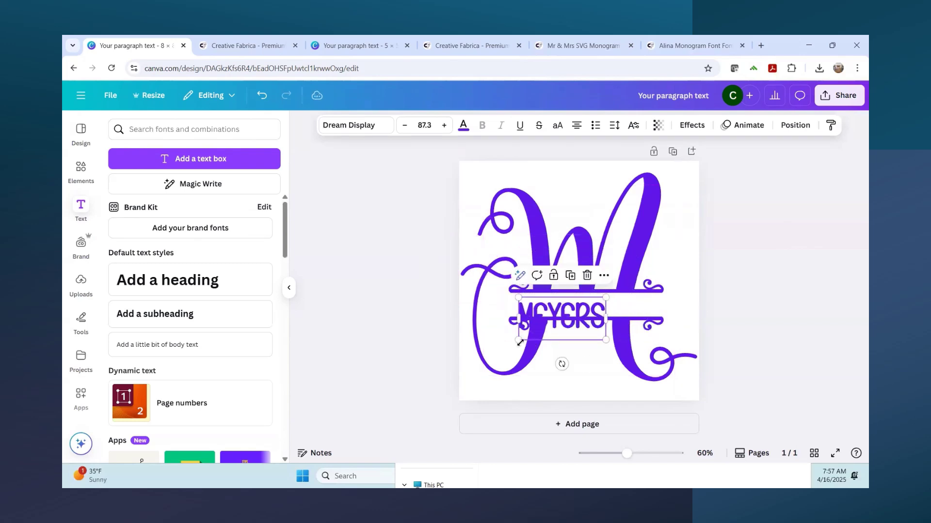
drag(519, 342, 534, 333)
drag(570, 307, 573, 303)
- Recolour the MEYERS text black
click(778, 256)
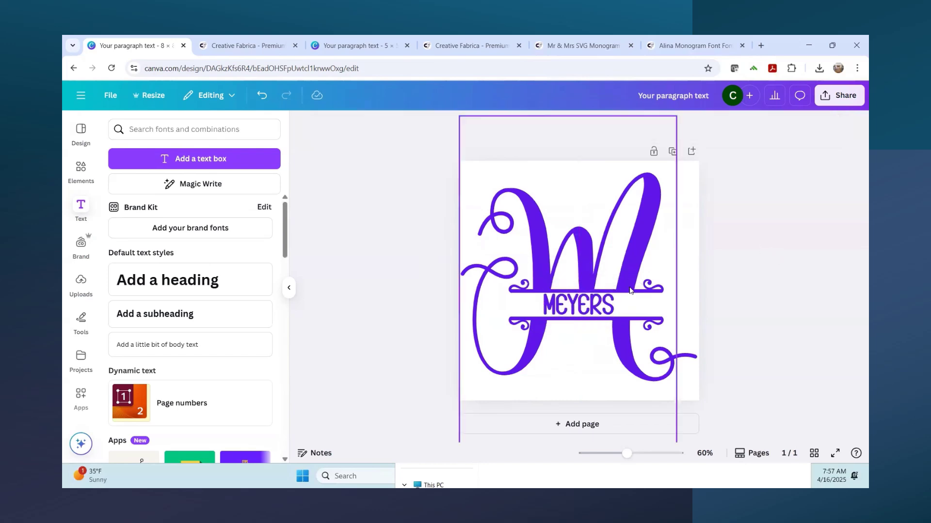
click(594, 307)
click(460, 129)
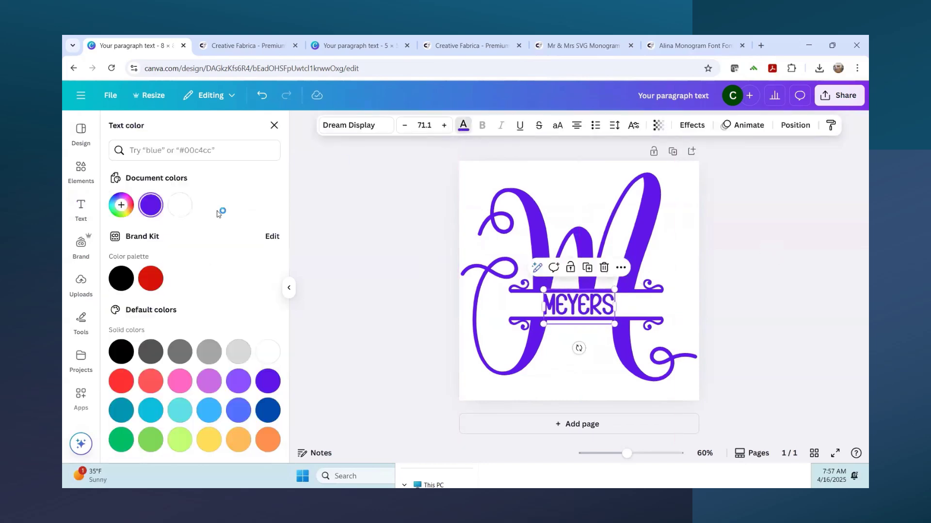
click(121, 279)
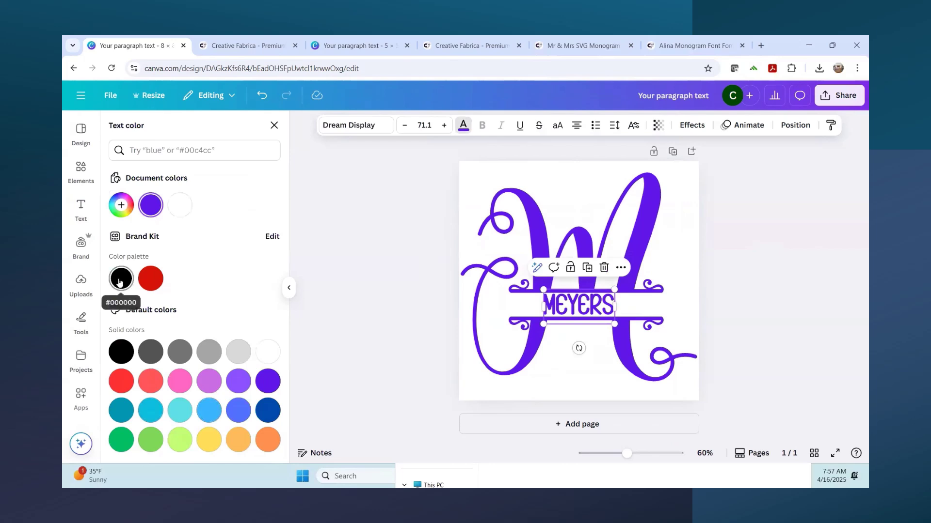
click(825, 218)
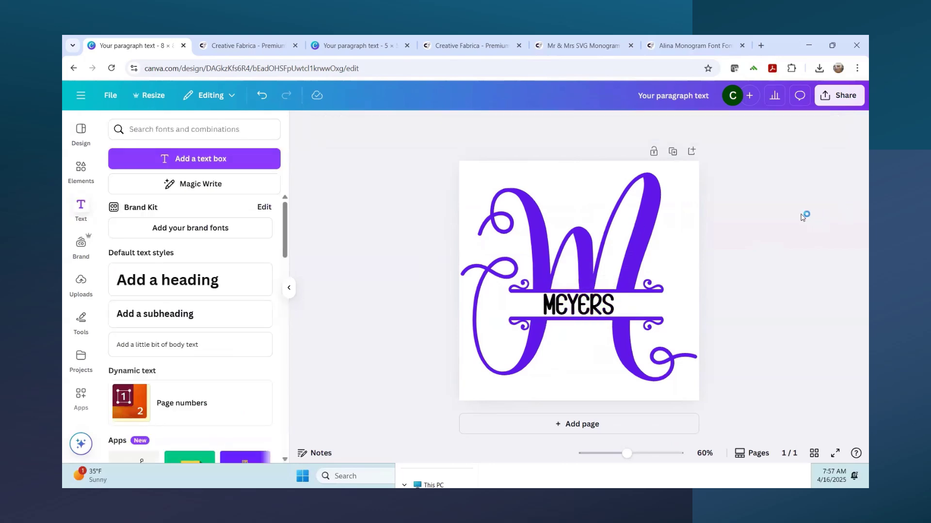
- Review the blue Meyers design and Creative Fabrica tab, then return to the purple design
click(528, 261)
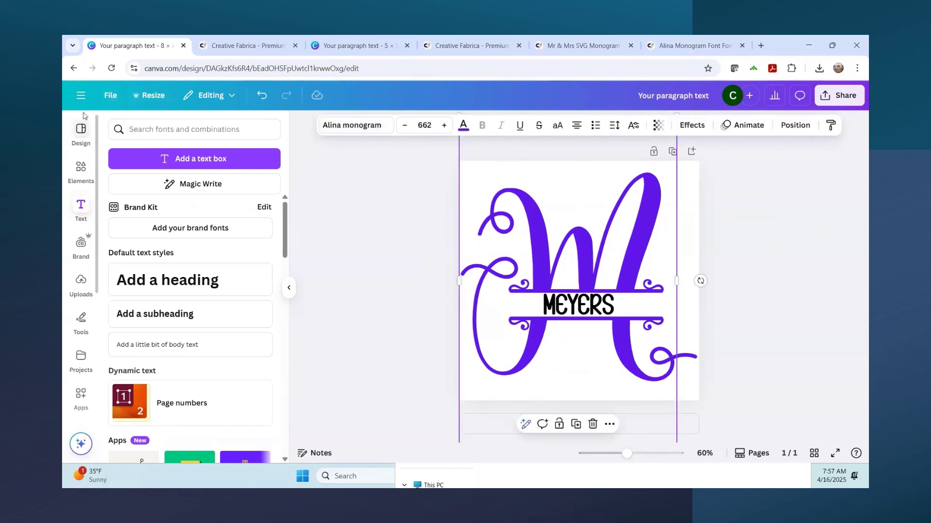
click(361, 49)
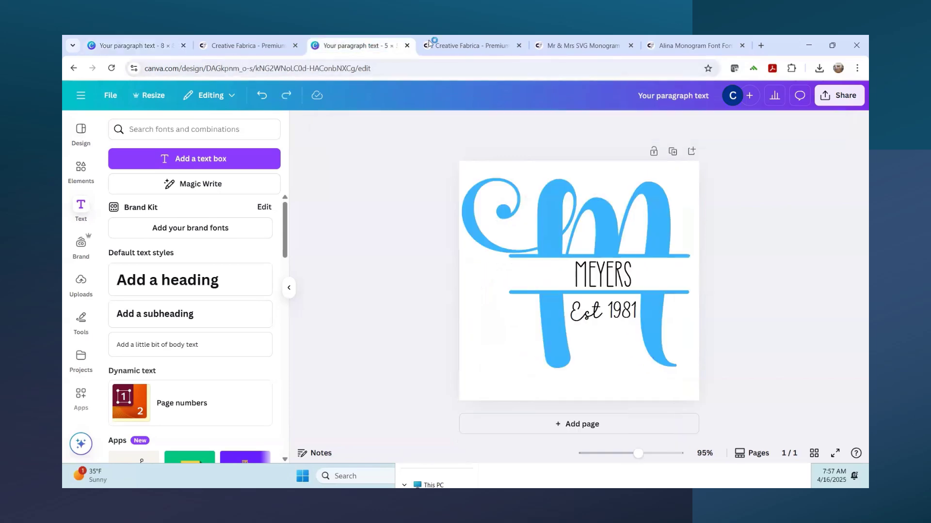
click(442, 49)
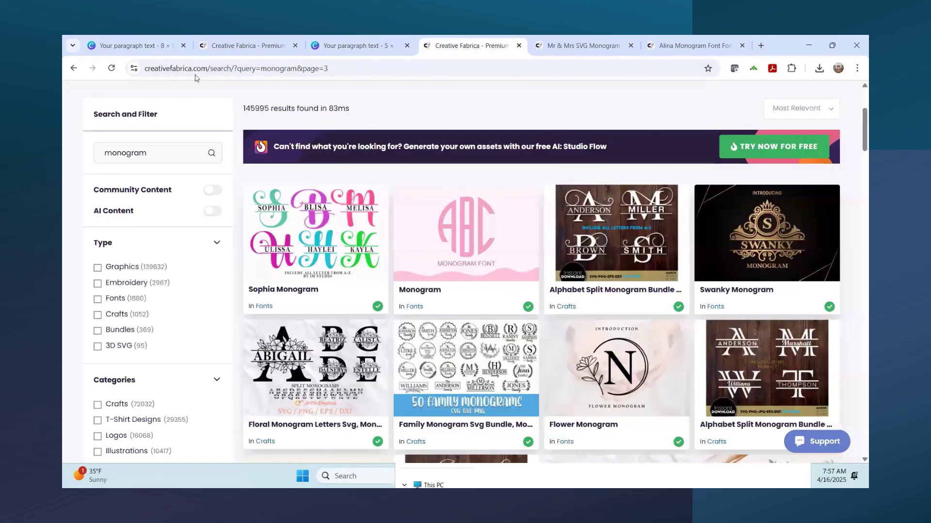
click(129, 46)
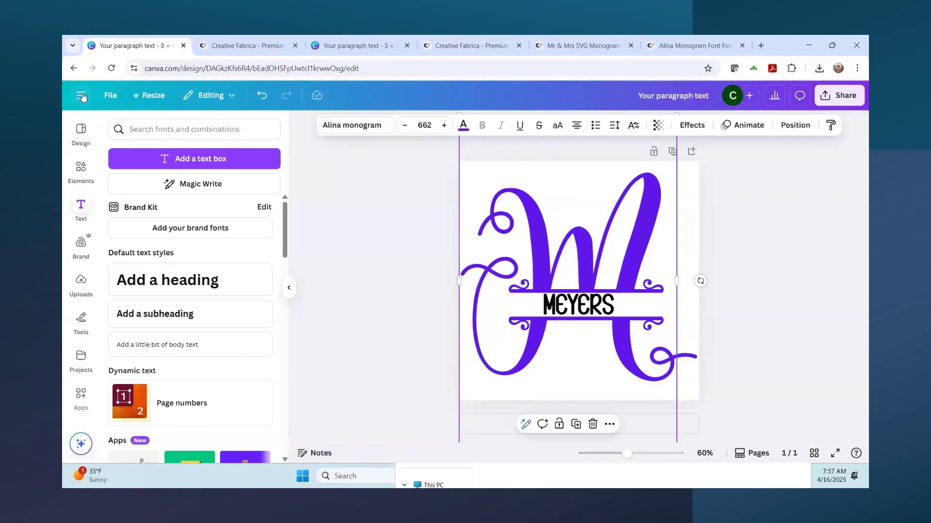
- Start a new blank 8 × 8 in custom-size design from the Canva home page
click(81, 97)
click(80, 125)
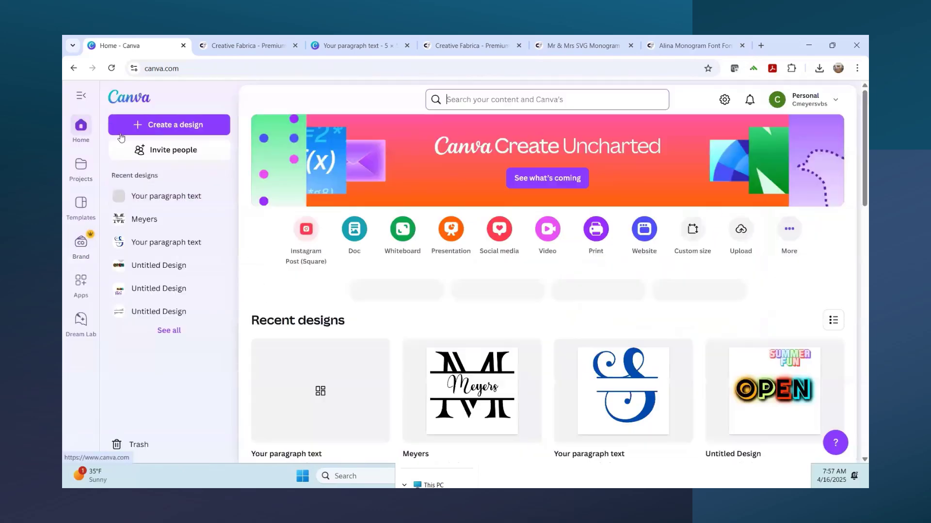
click(692, 232)
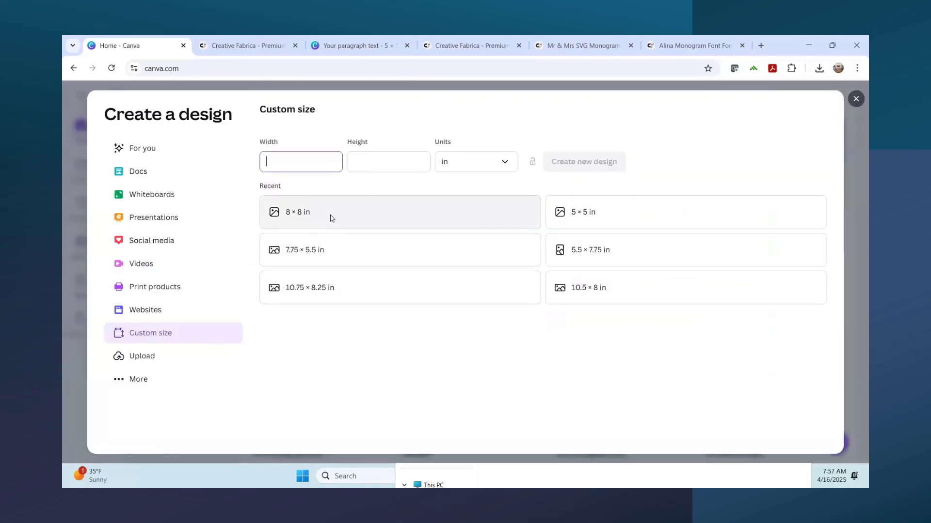
click(333, 215)
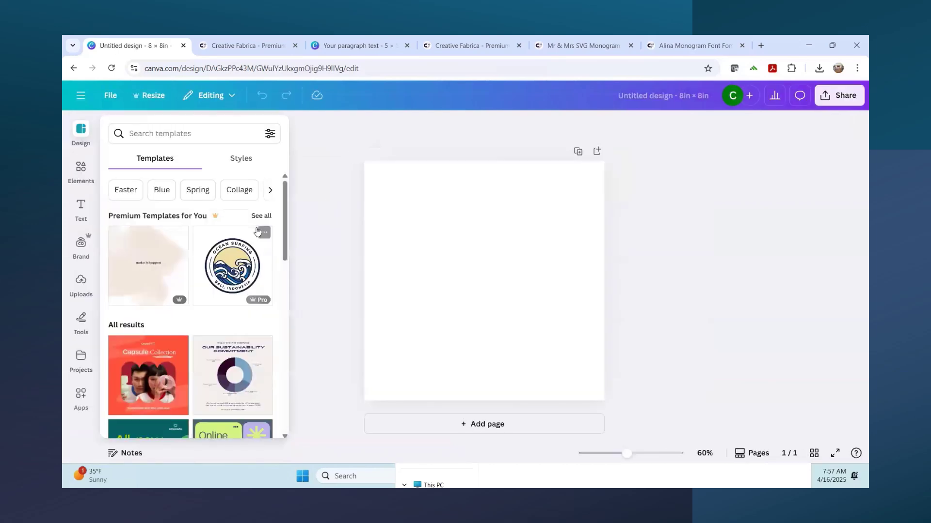
- Upload 'Mrs And Mrs SVG PNG' from Downloads, place it on the page and enlarge it
mouse_move(586, 48)
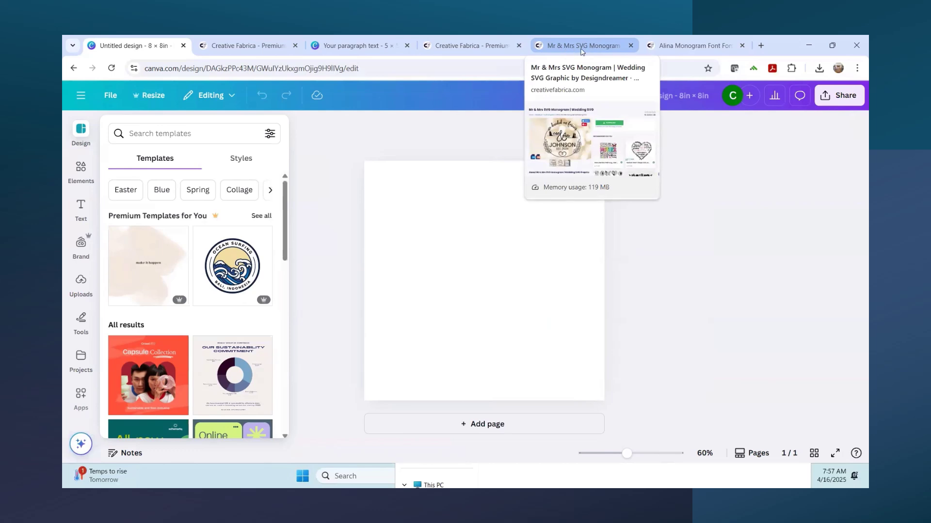
click(80, 282)
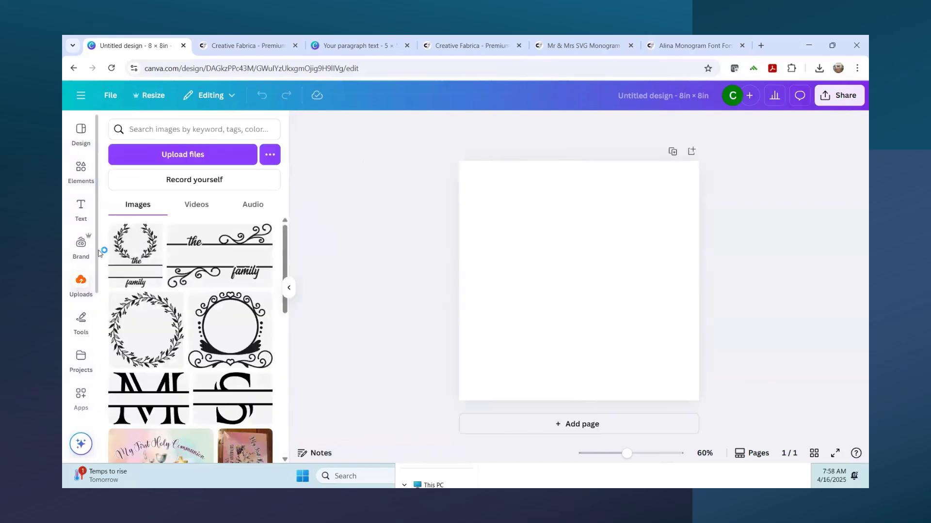
click(207, 156)
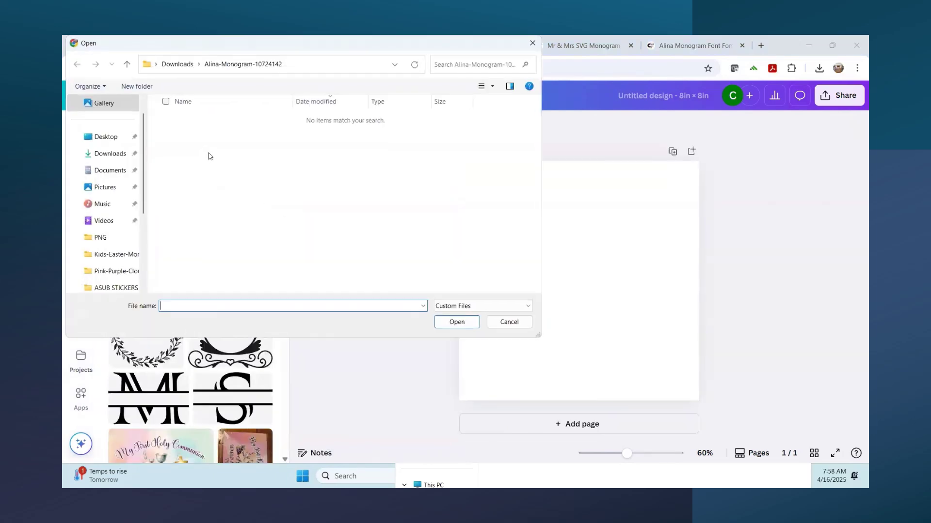
click(121, 156)
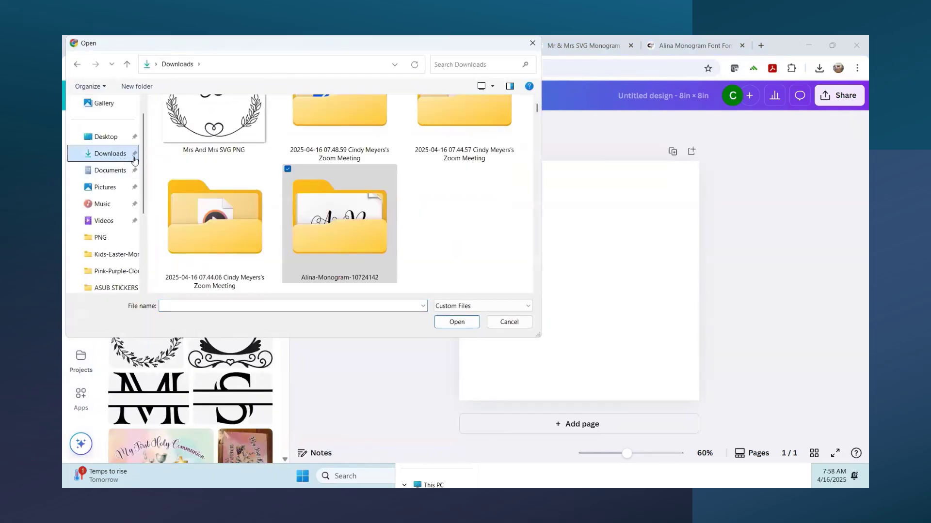
click(221, 166)
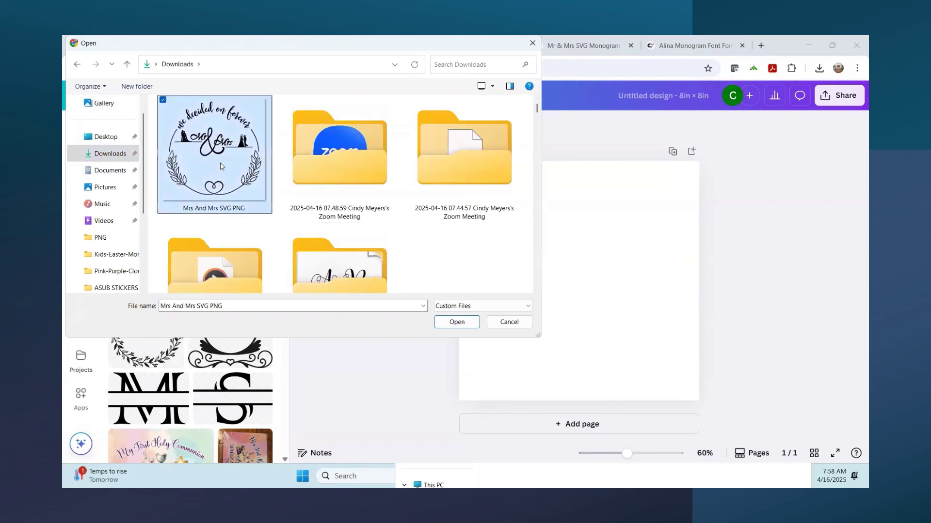
click(456, 322)
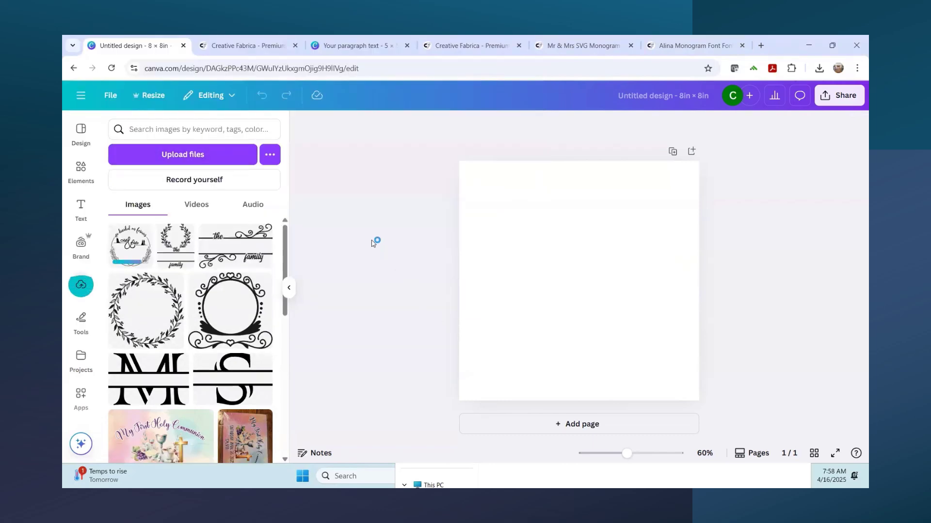
click(127, 248)
drag(669, 190, 694, 166)
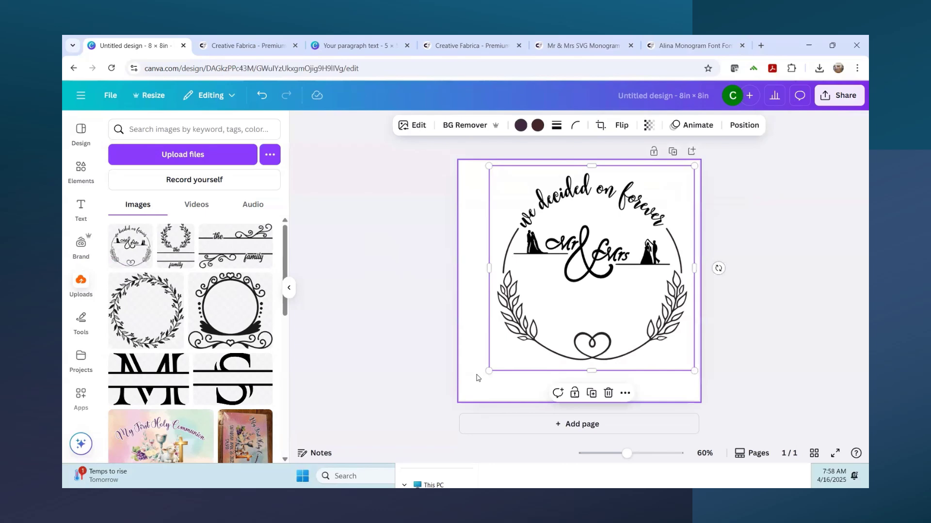
- Enlarge the wreath to fill the page and mark both couple silhouettes with Magic Eraser
drag(481, 378, 456, 404)
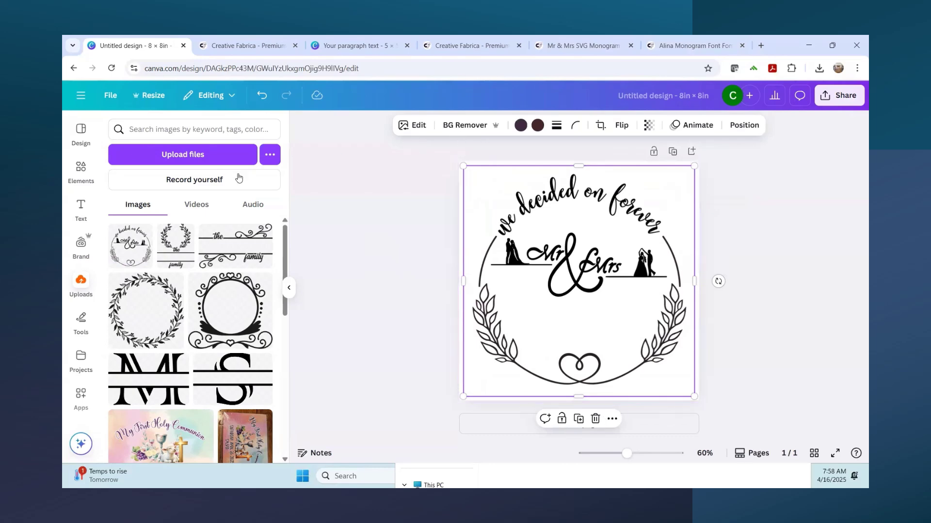
click(413, 126)
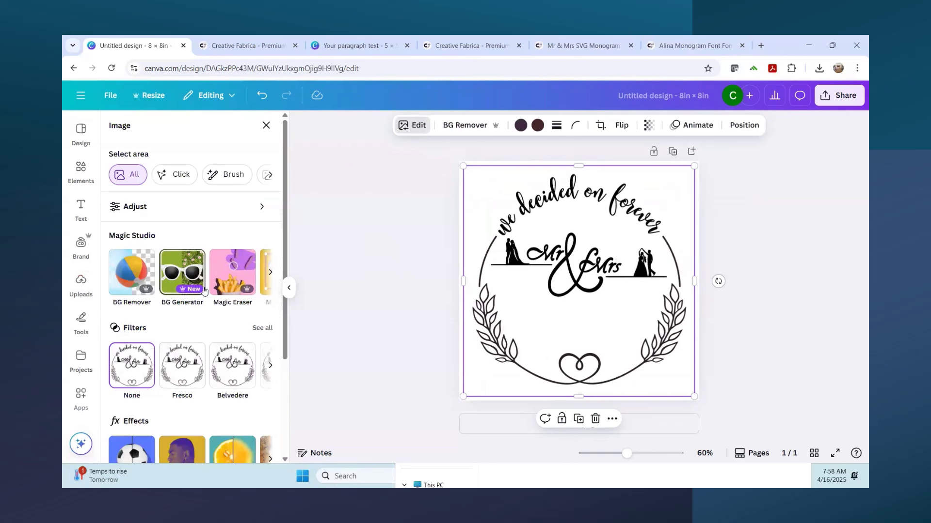
click(232, 287)
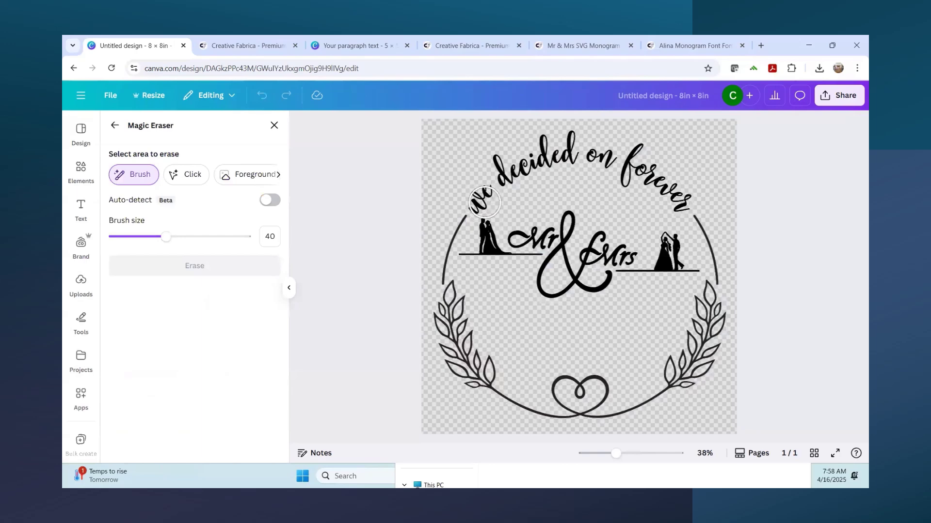
mouse_move(492, 229)
mouse_down()
mouse_move(479, 244)
mouse_move(484, 258)
mouse_move(502, 262)
mouse_up()
mouse_move(661, 263)
mouse_down()
mouse_move(665, 239)
mouse_move(669, 264)
mouse_move(658, 269)
mouse_move(689, 266)
mouse_up()
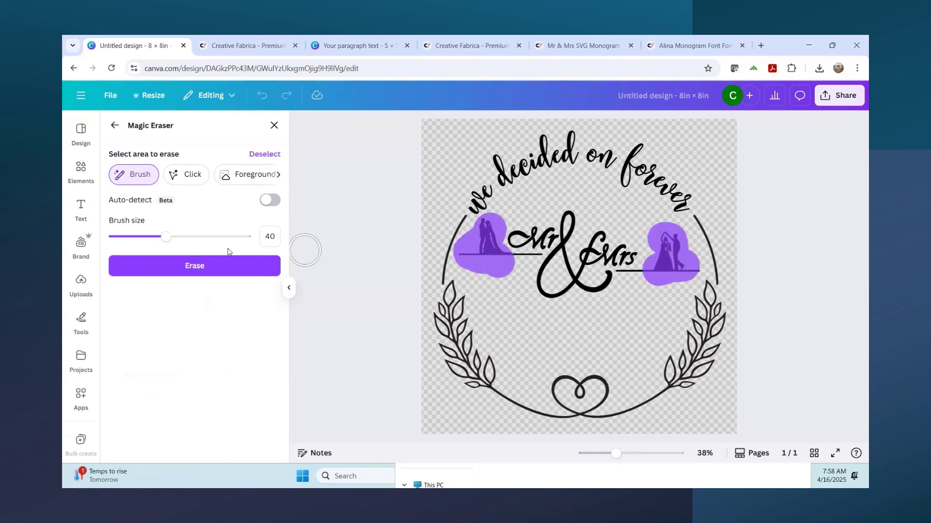
- Mark the base lines at brush size 9 and the arc text at size 52, then erase them
drag(166, 241, 125, 241)
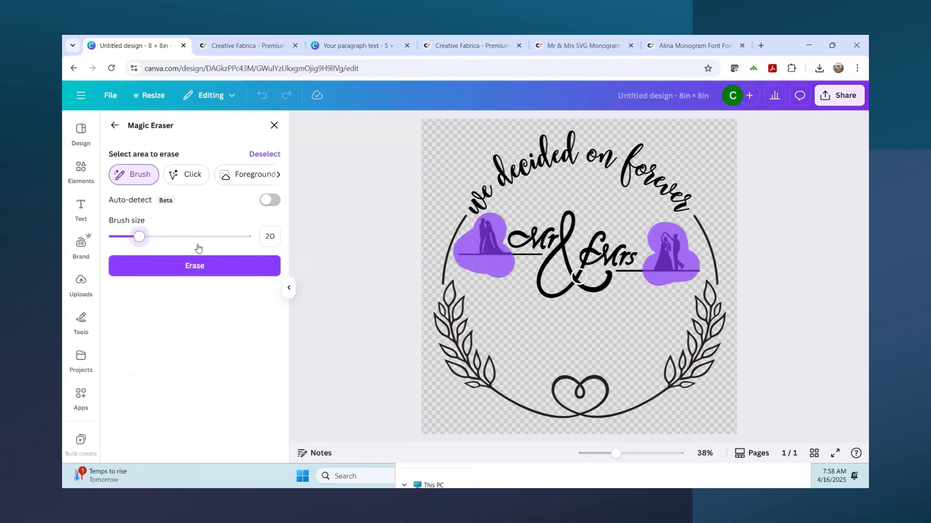
click(541, 254)
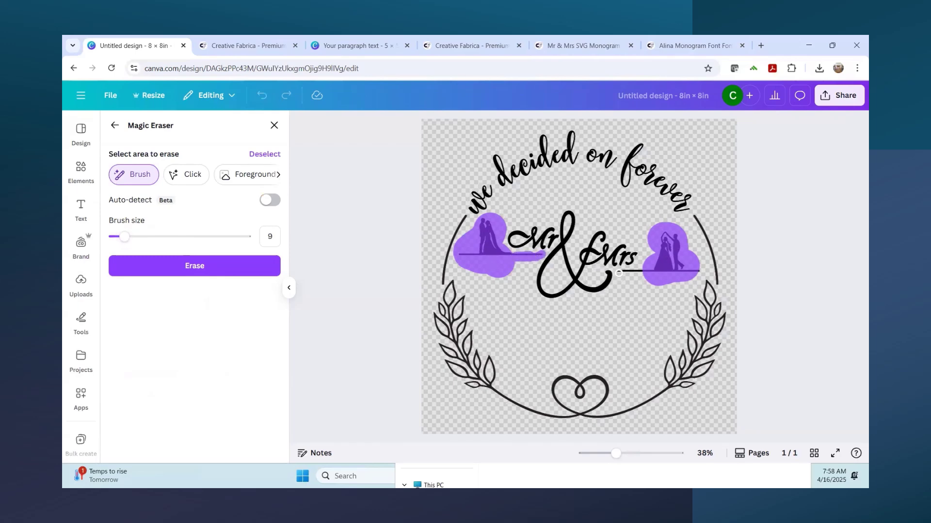
drag(624, 272, 648, 269)
drag(124, 236, 182, 236)
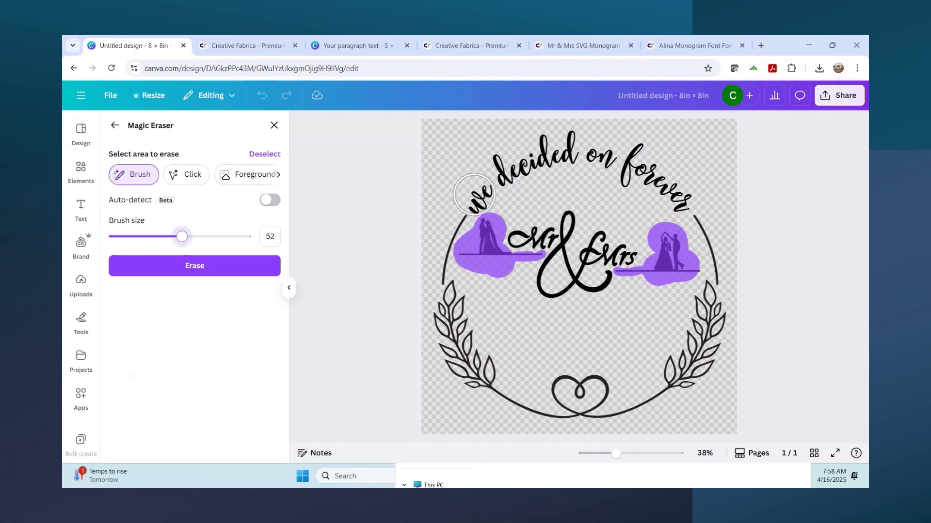
mouse_move(465, 199)
mouse_down()
mouse_move(501, 165)
mouse_move(576, 143)
mouse_move(625, 152)
mouse_move(627, 171)
mouse_move(652, 167)
mouse_move(681, 206)
mouse_up()
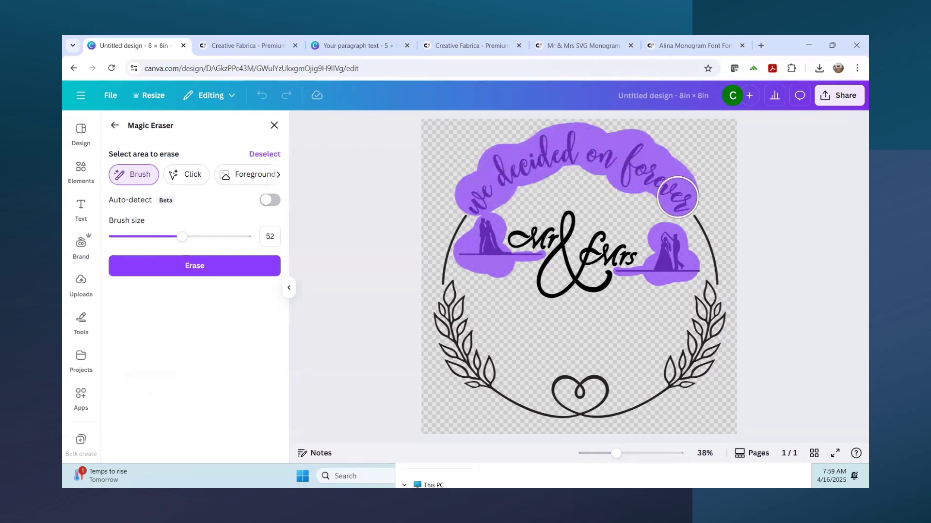
click(192, 272)
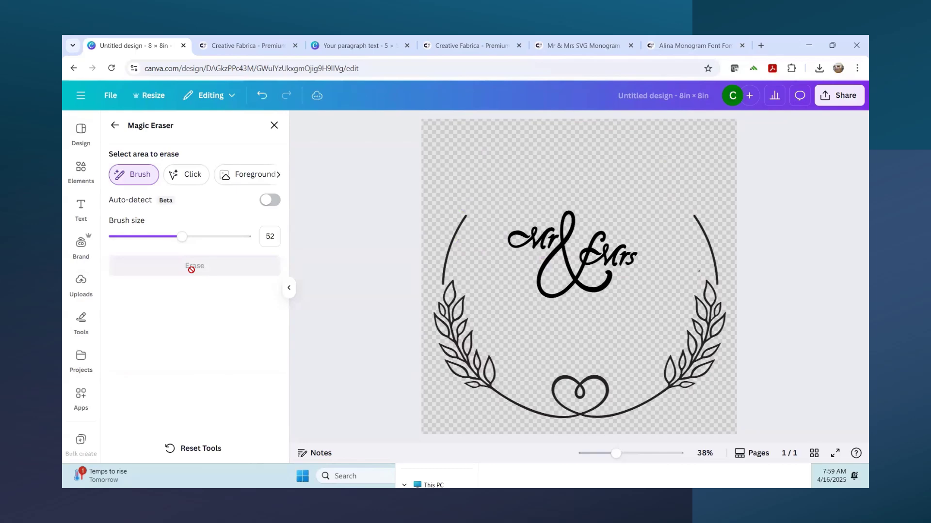
click(274, 125)
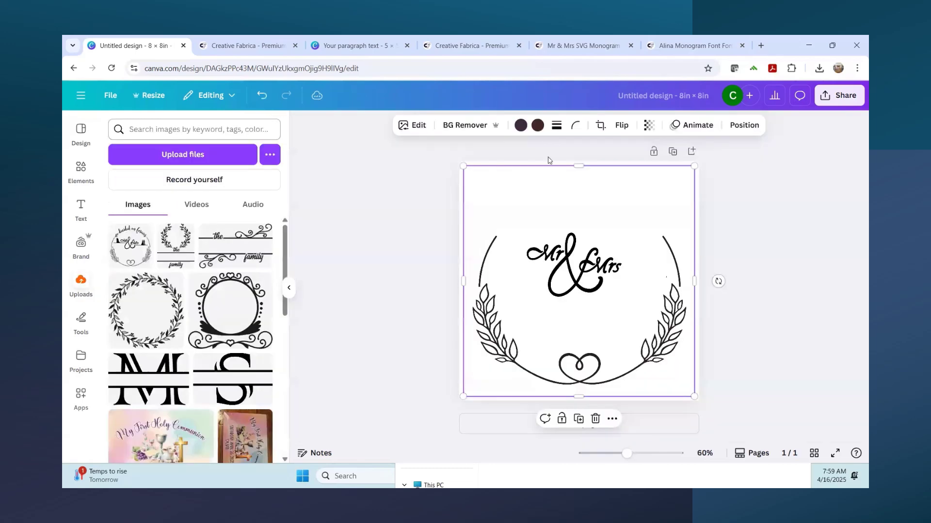
- Add a 'Meyers' text box beneath Mr & Mrs, sized 96 and centred horizontally
click(808, 211)
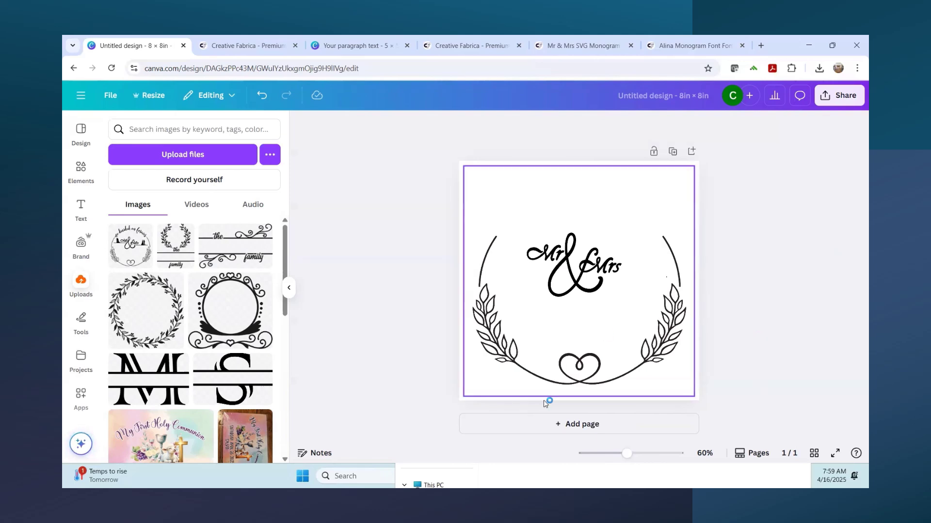
click(81, 209)
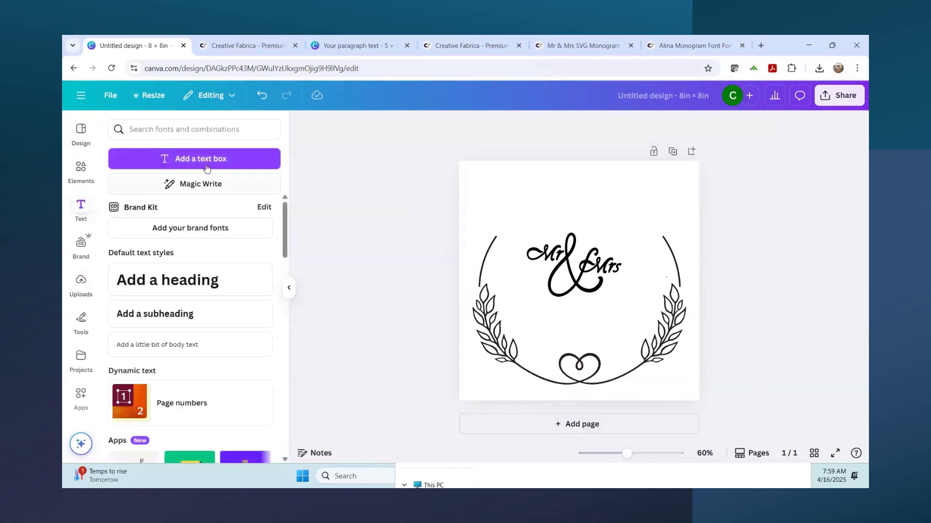
click(205, 166)
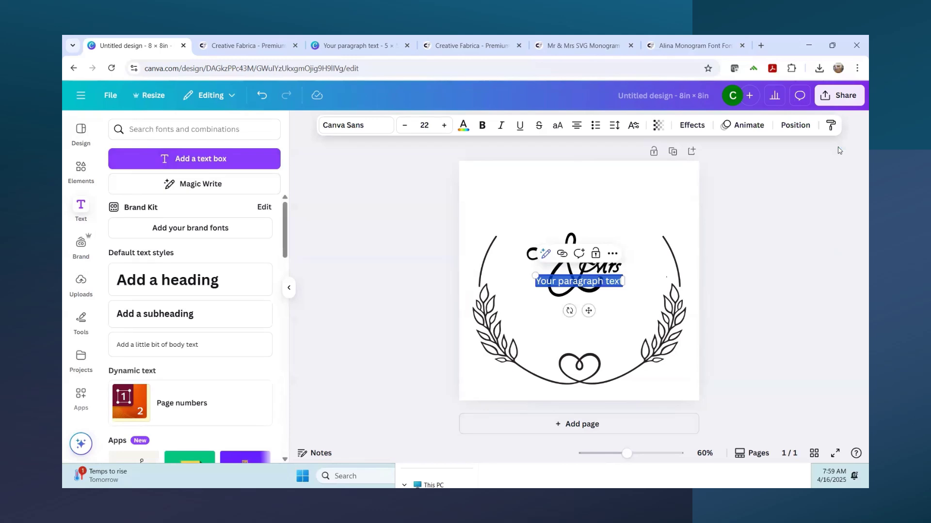
text(Meyers)
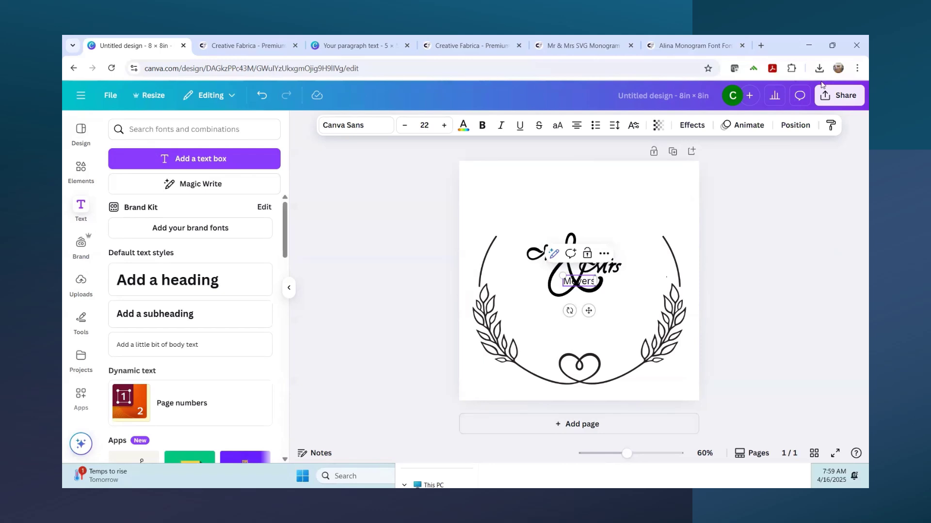
click(819, 178)
drag(584, 281, 498, 297)
drag(592, 329, 638, 344)
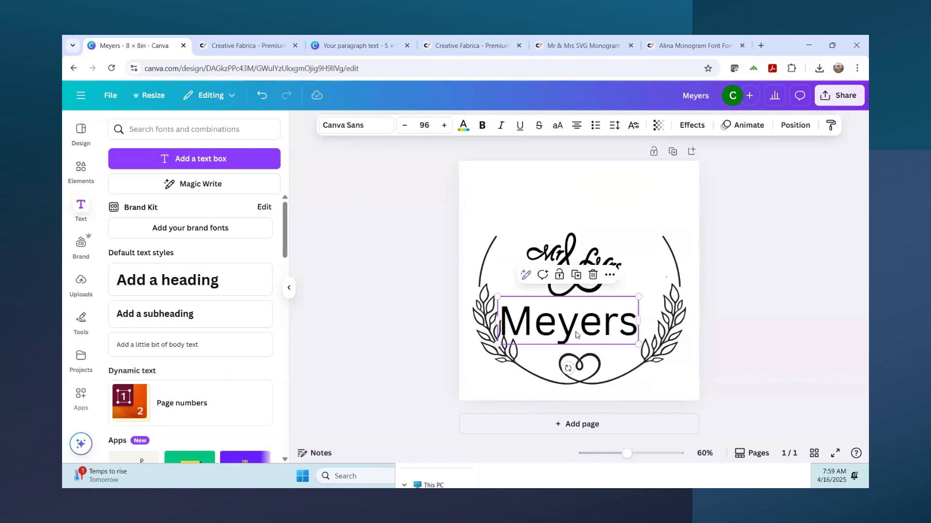
drag(568, 336, 579, 329)
- Set the Meyers text to the Pink Vibes Regular font
click(347, 126)
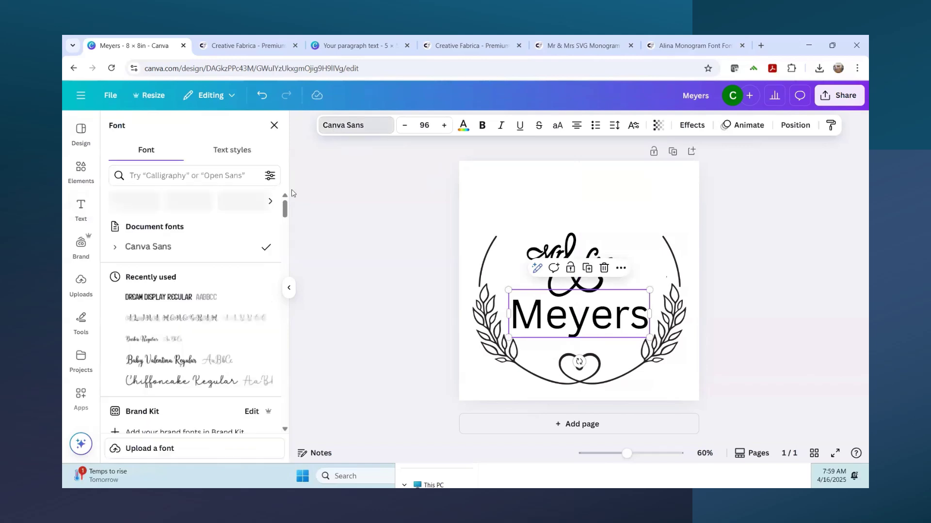
scroll(154, 309, down, 4)
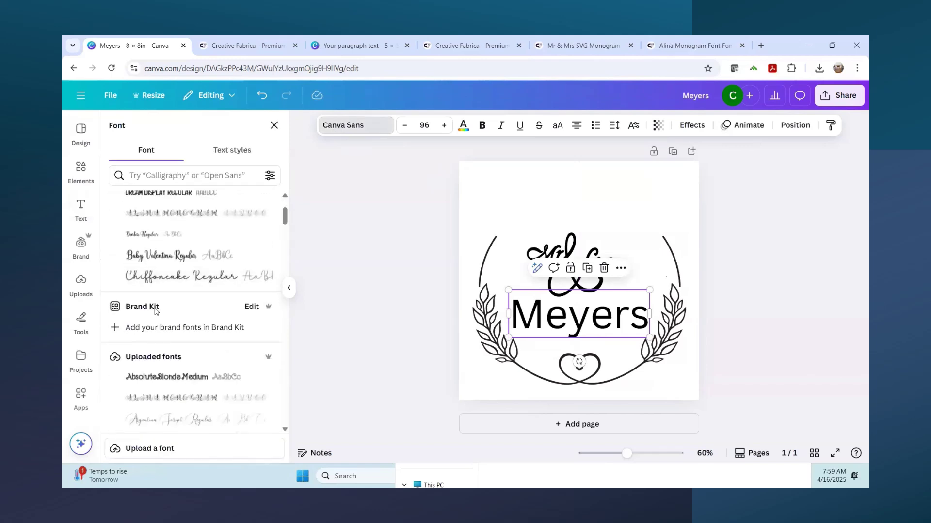
scroll(154, 309, down, 10)
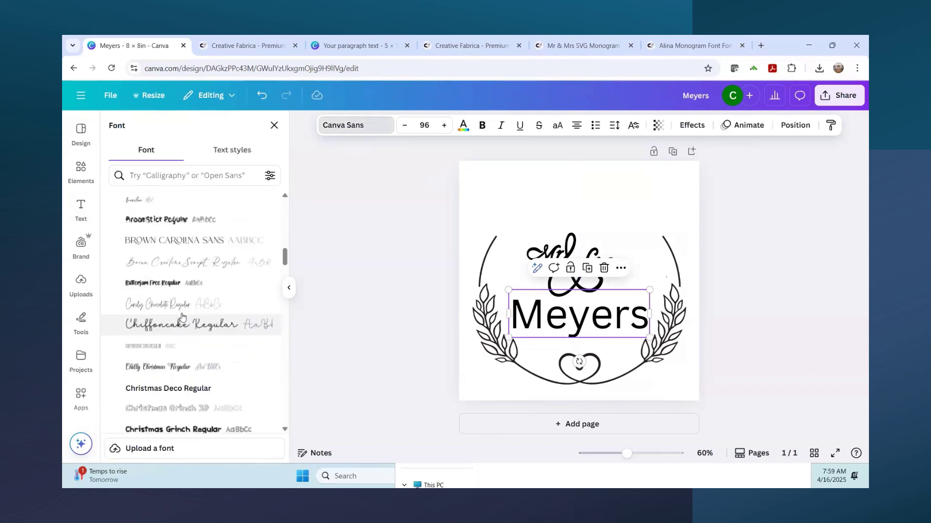
scroll(180, 320, down, 3)
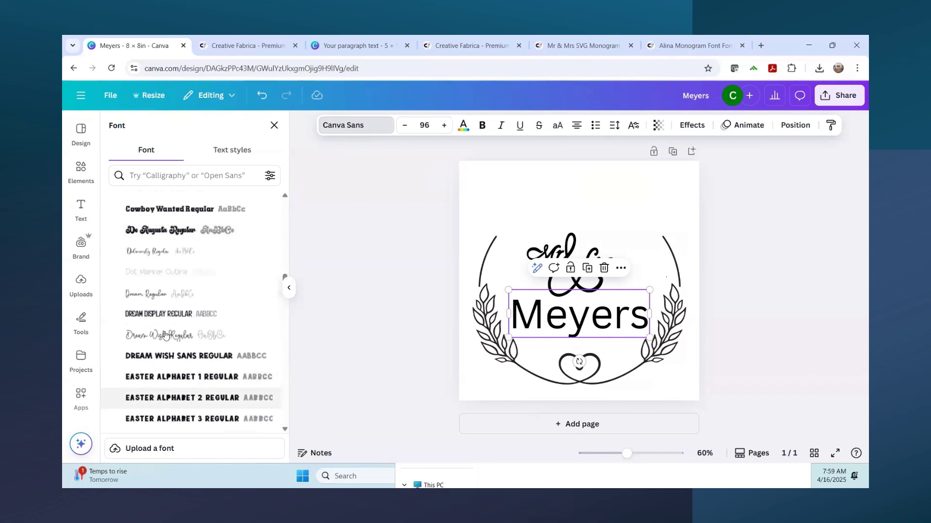
scroll(161, 310, down, 4)
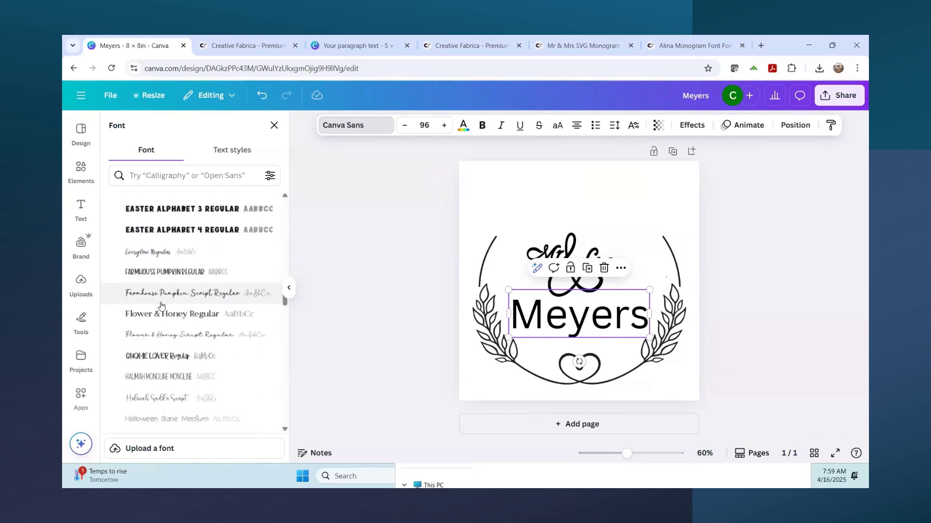
scroll(161, 305, down, 3)
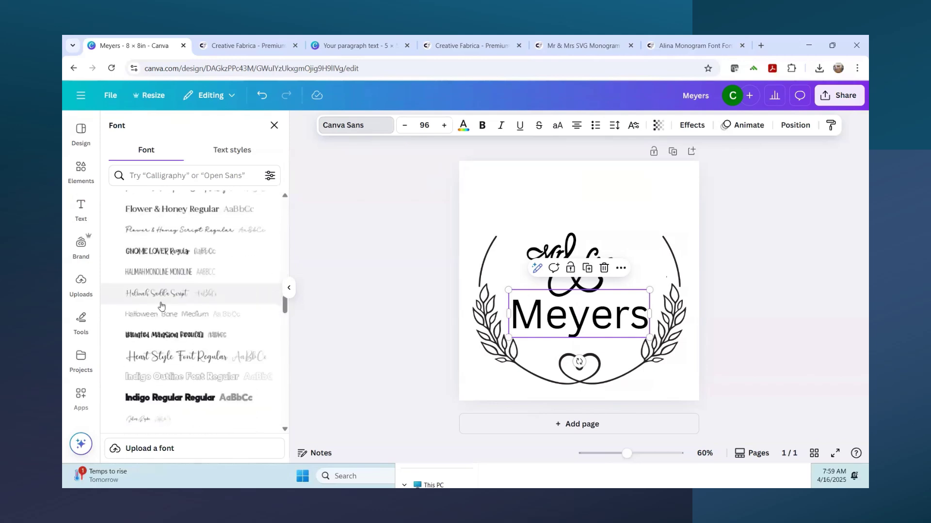
scroll(162, 305, down, 10)
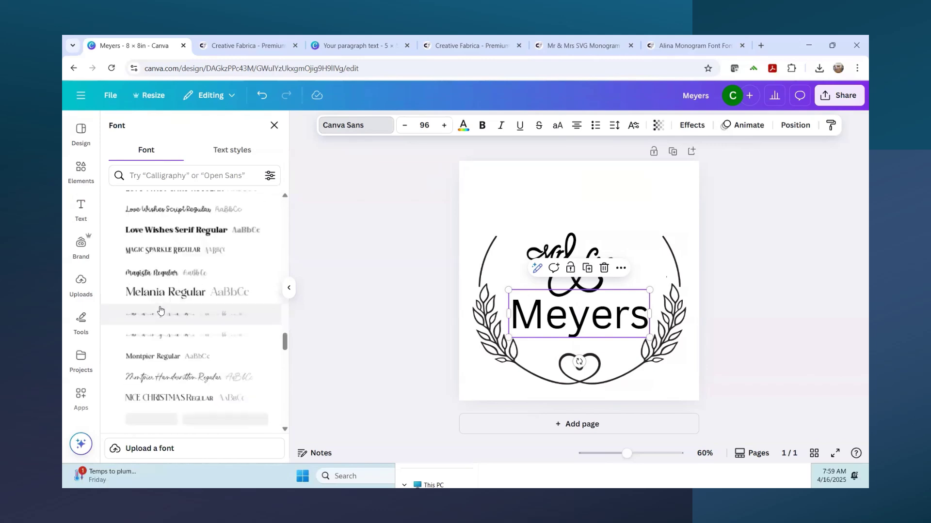
scroll(160, 310, down, 8)
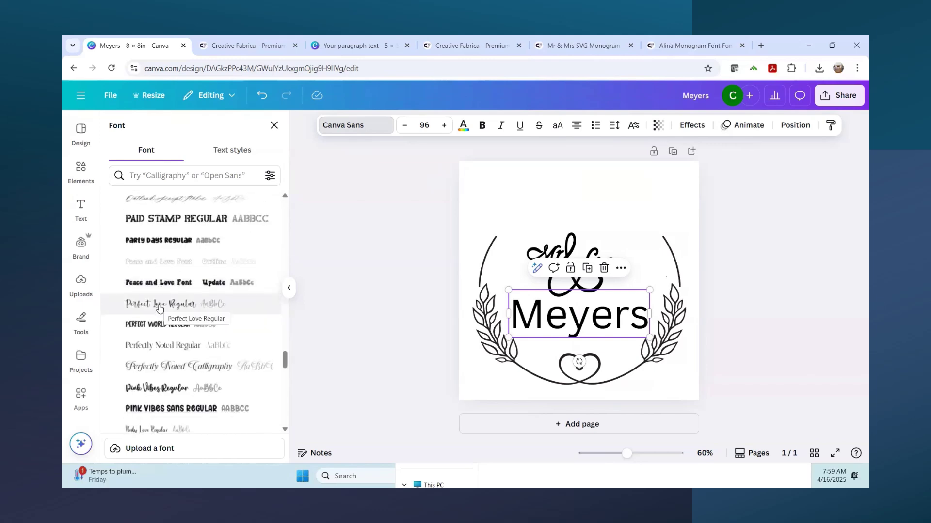
scroll(159, 308, down, 10)
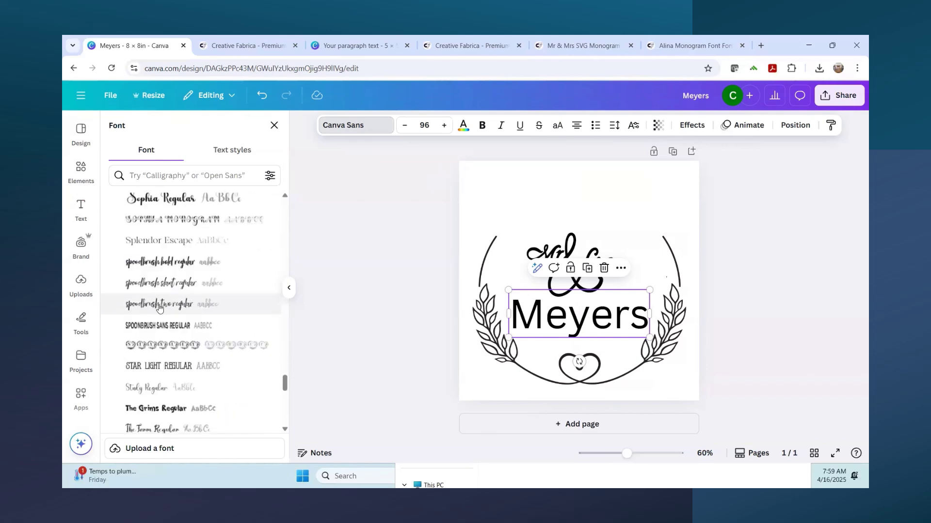
scroll(159, 308, up, 5)
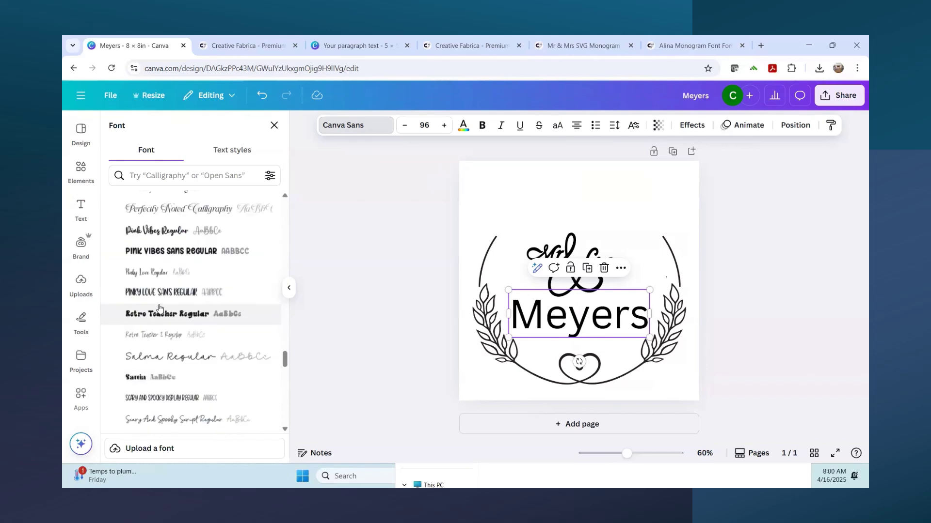
scroll(161, 304, up, 2)
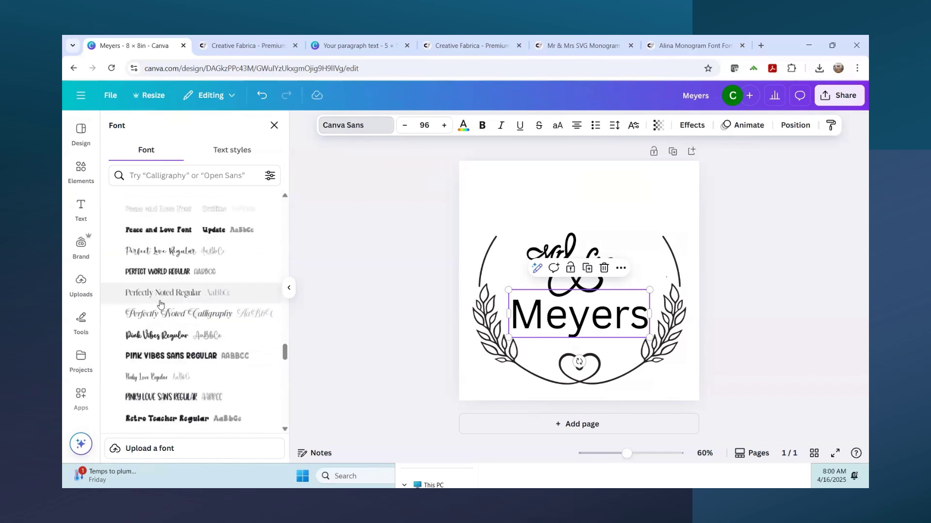
click(151, 336)
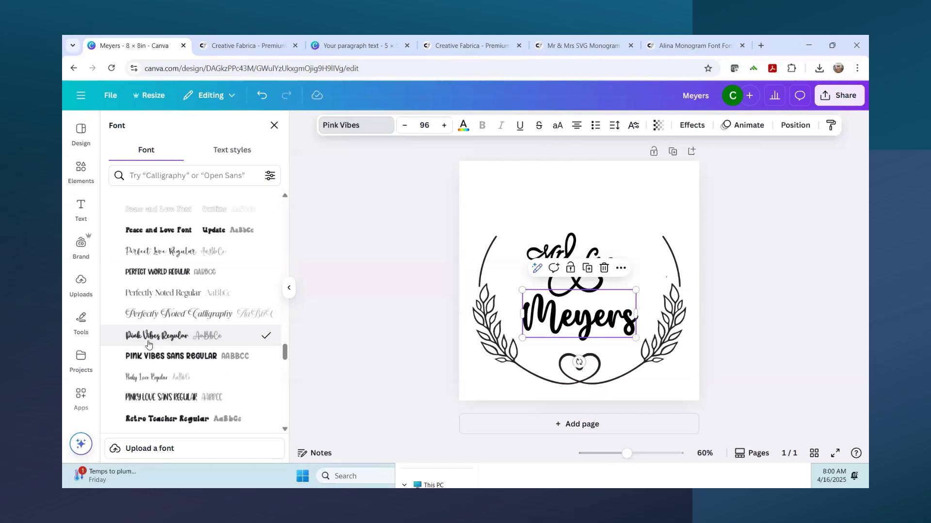
click(853, 377)
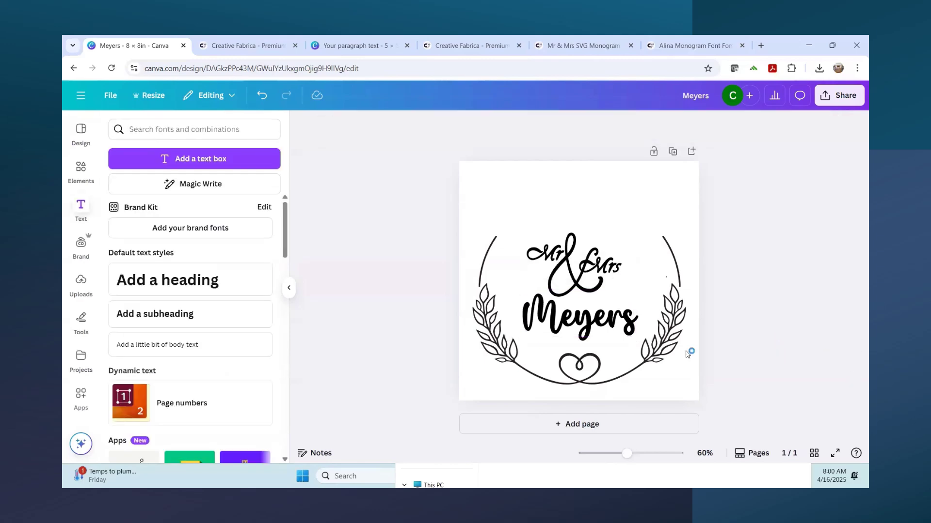
- Switch to the Creative Fabrica tab and open Fontcloud's 'Browse your fonts' page
click(568, 336)
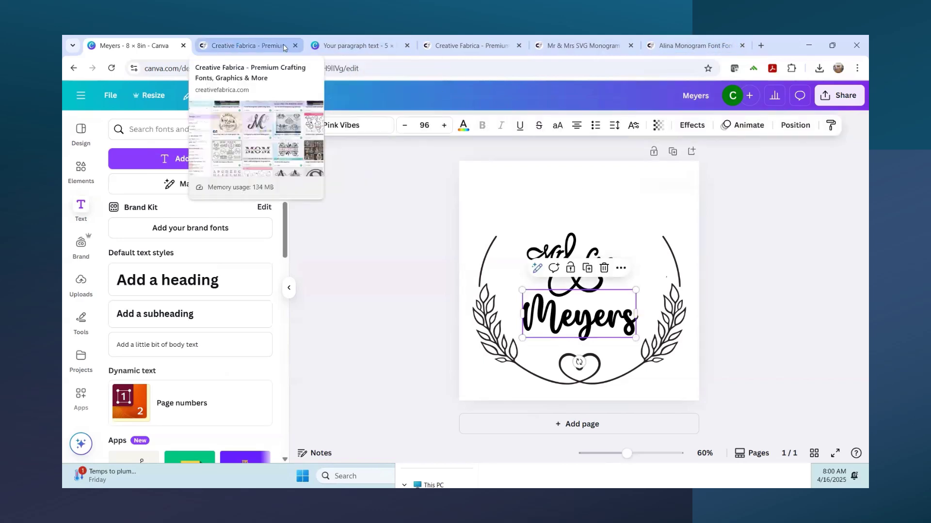
click(267, 45)
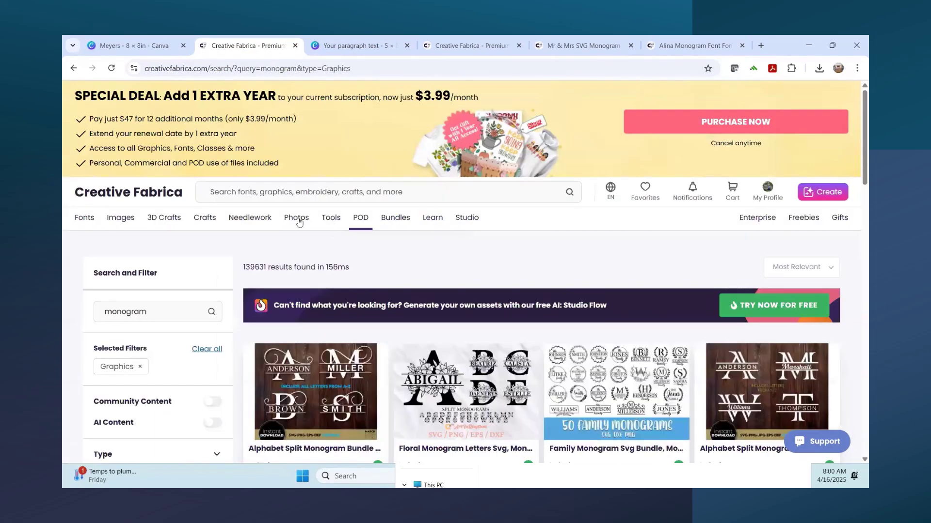
mouse_move(340, 221)
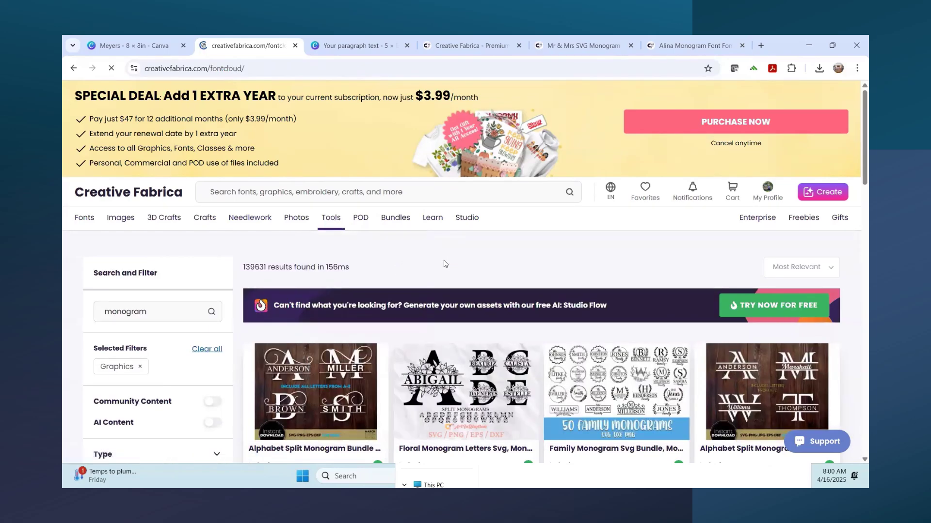
scroll(339, 305, down, 3)
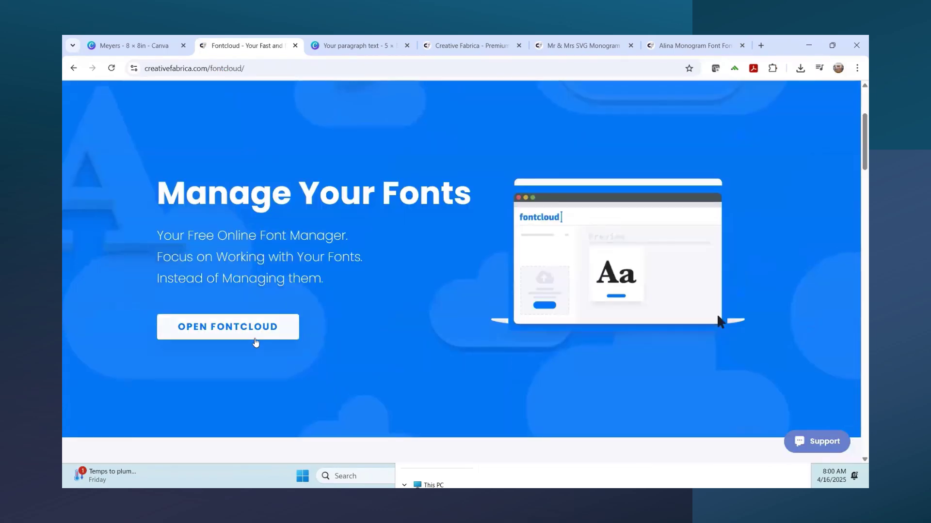
click(237, 330)
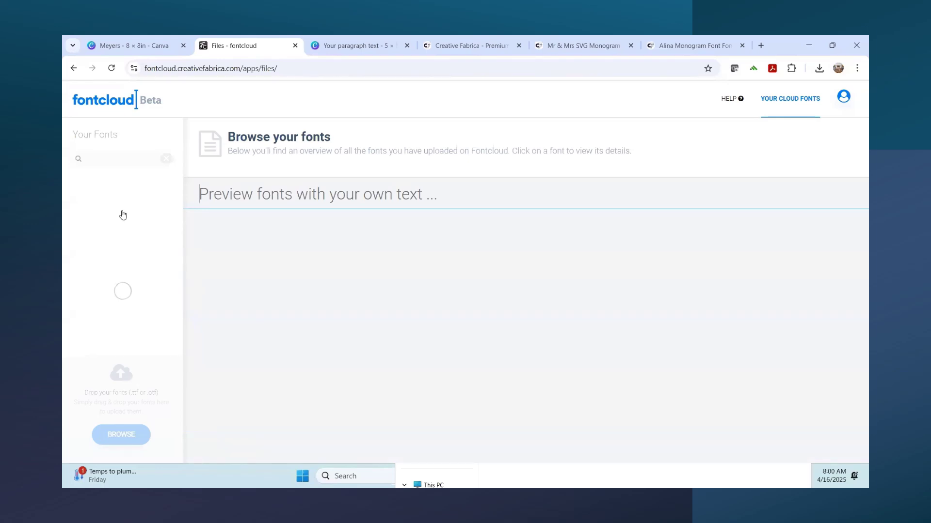
- Open Dreamwish.otf's page from the Your Fonts library, then return to the Meyers design
scroll(123, 214, down, 2)
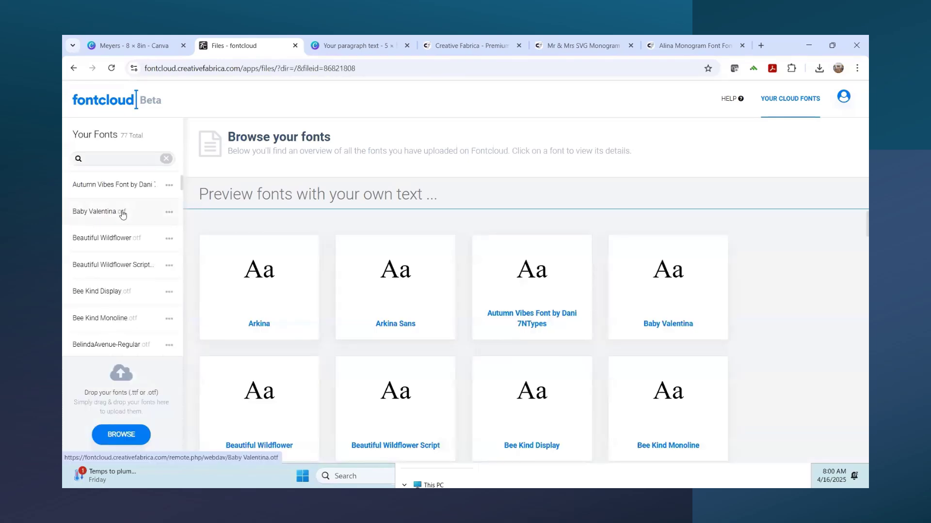
scroll(123, 215, down, 4)
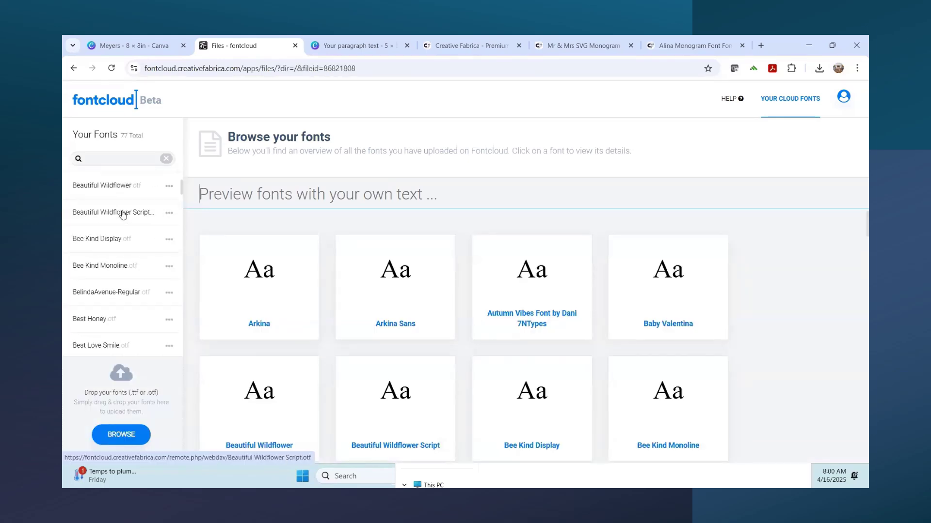
scroll(123, 214, down, 4)
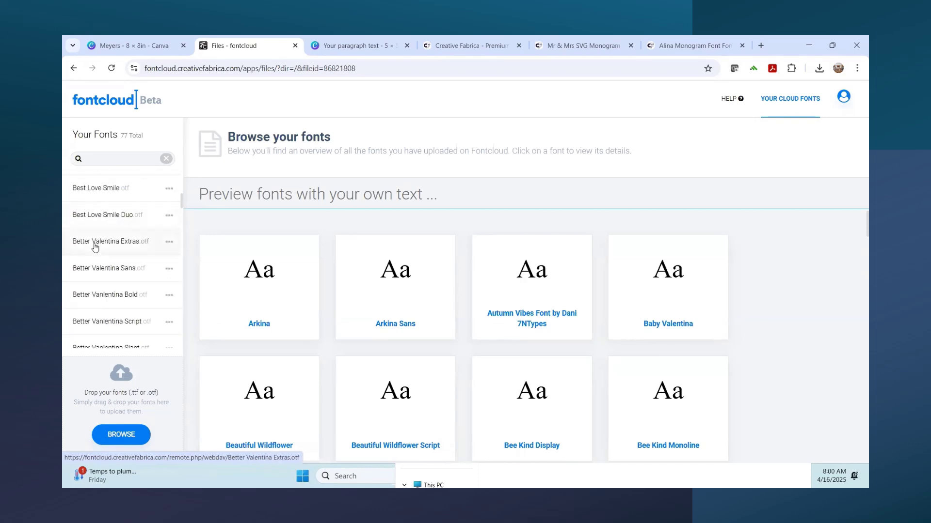
scroll(97, 246, down, 4)
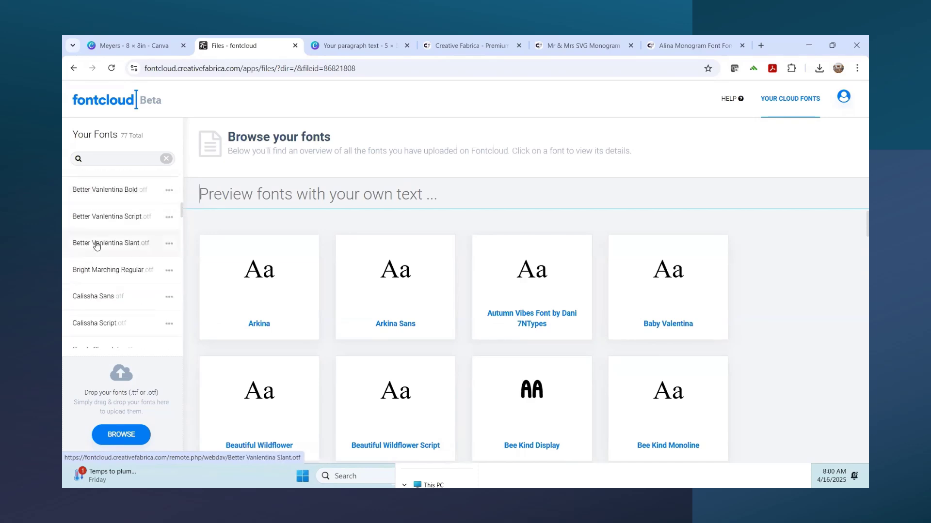
scroll(96, 246, down, 6)
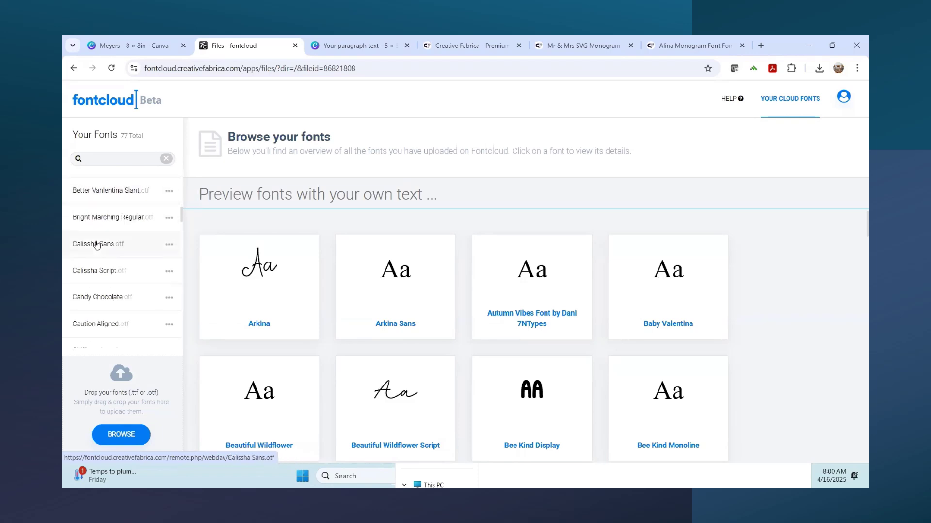
scroll(96, 244, down, 4)
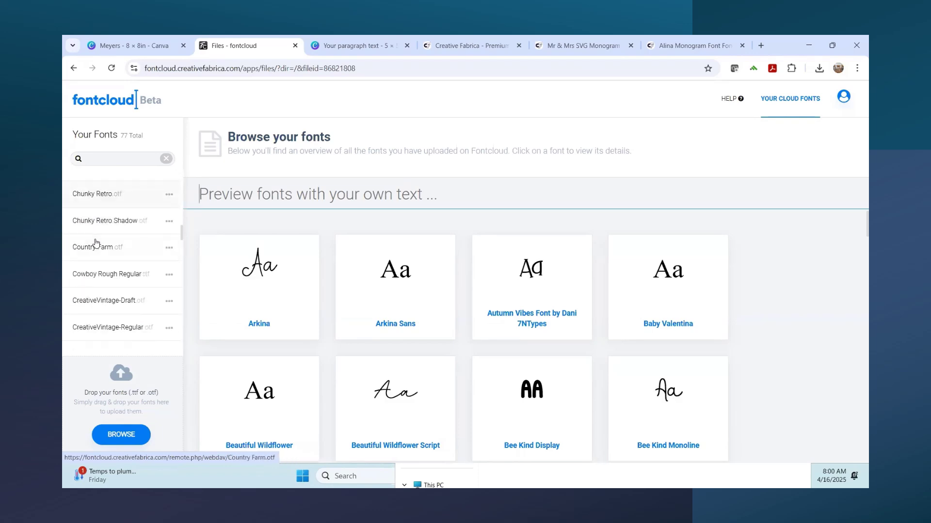
scroll(96, 244, down, 5)
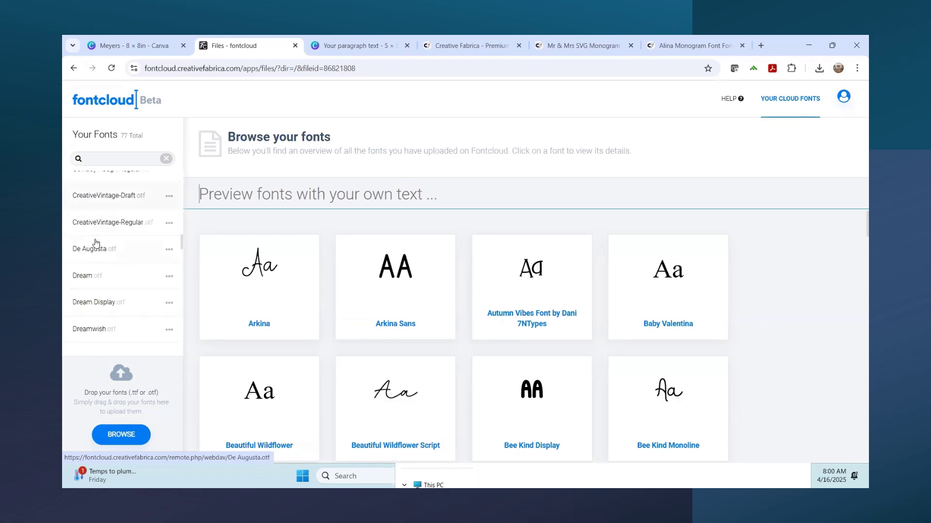
scroll(104, 226, down, 2)
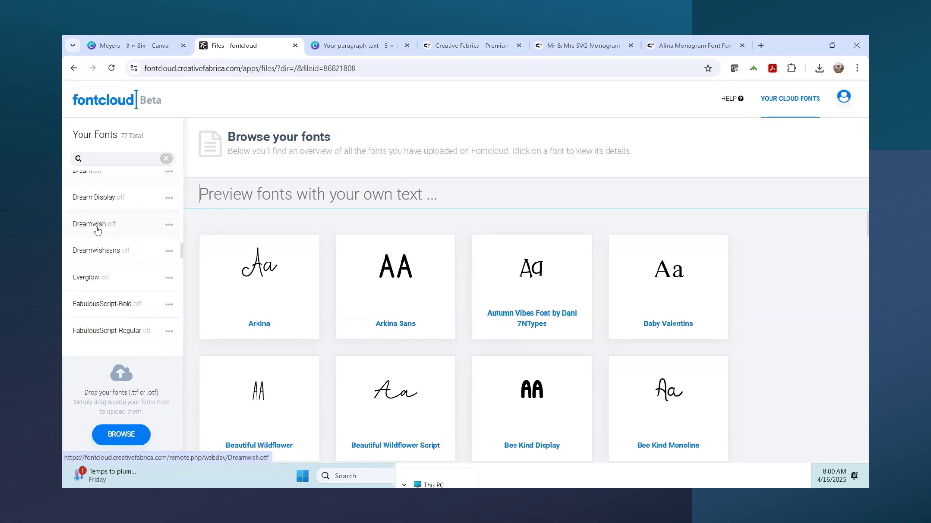
click(98, 230)
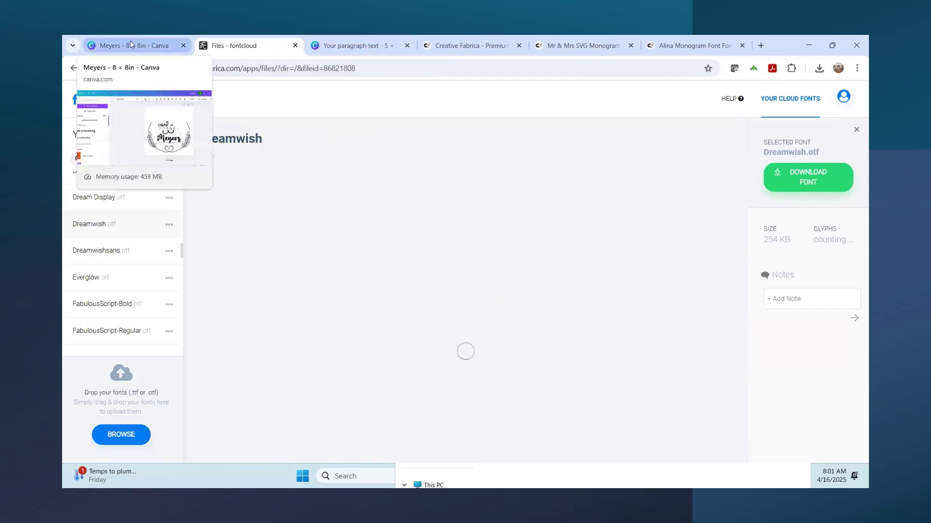
click(146, 50)
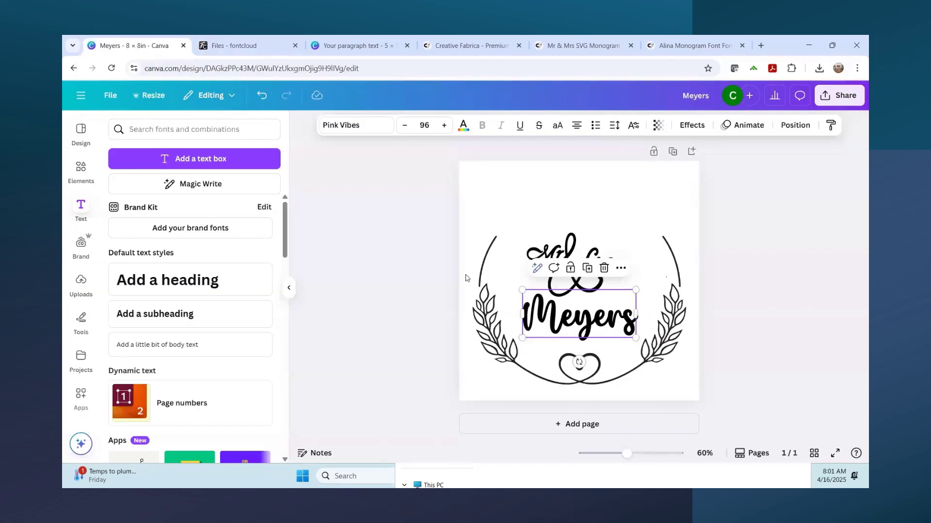
- Change the Meyers text font from Pink Vibes to Dream Wish Regular
click(359, 125)
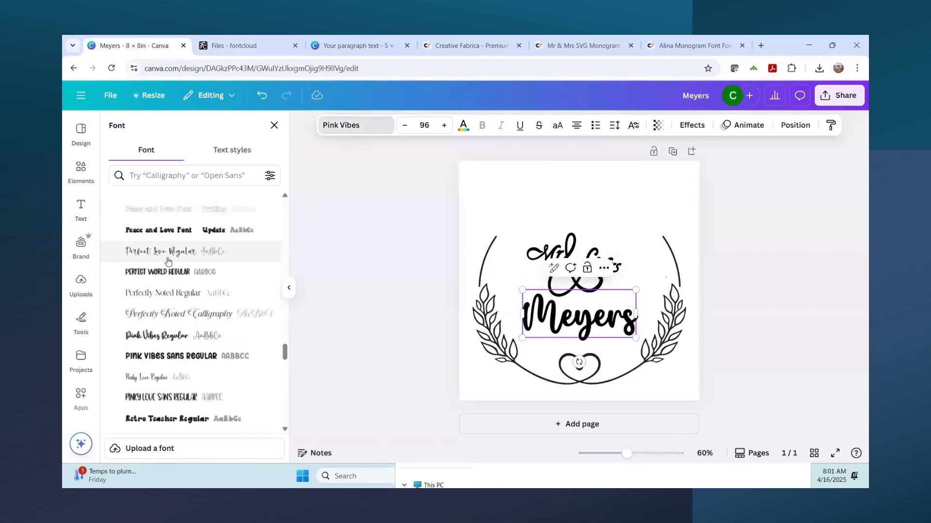
scroll(167, 272, up, 10)
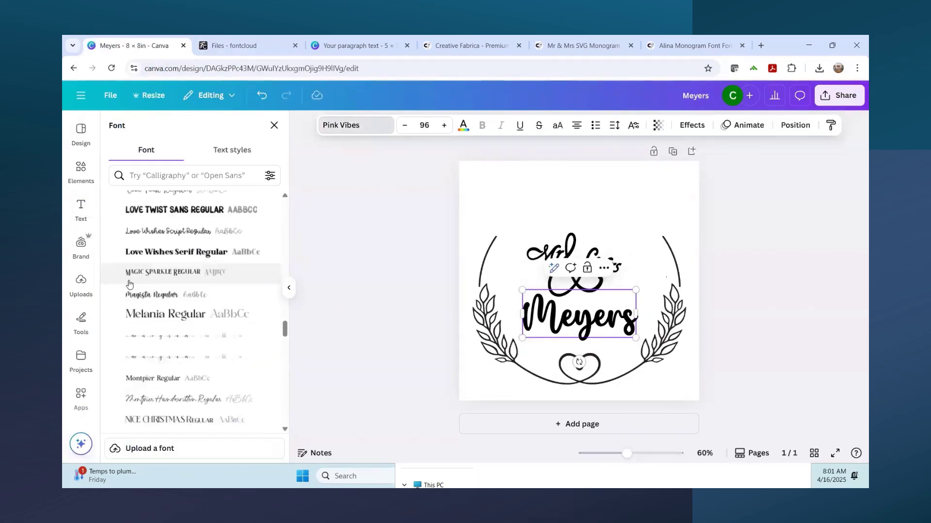
scroll(135, 275, up, 10)
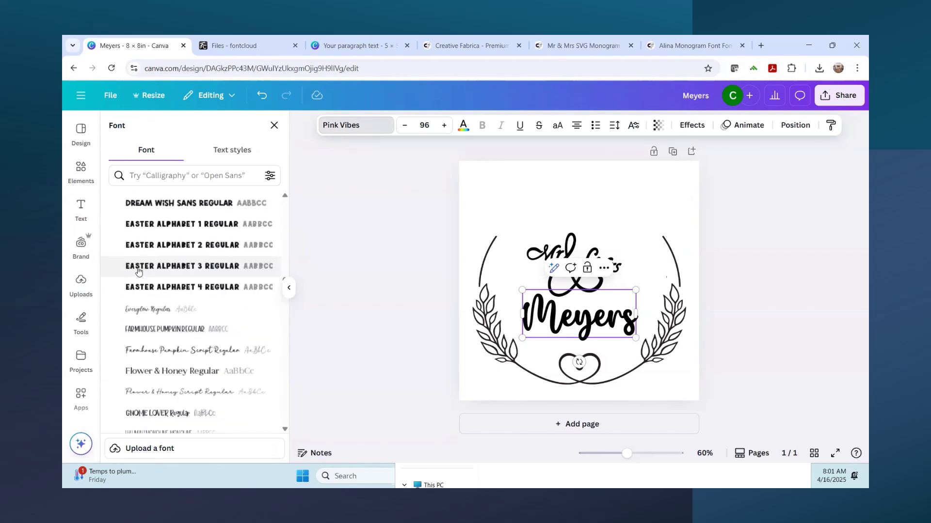
click(148, 285)
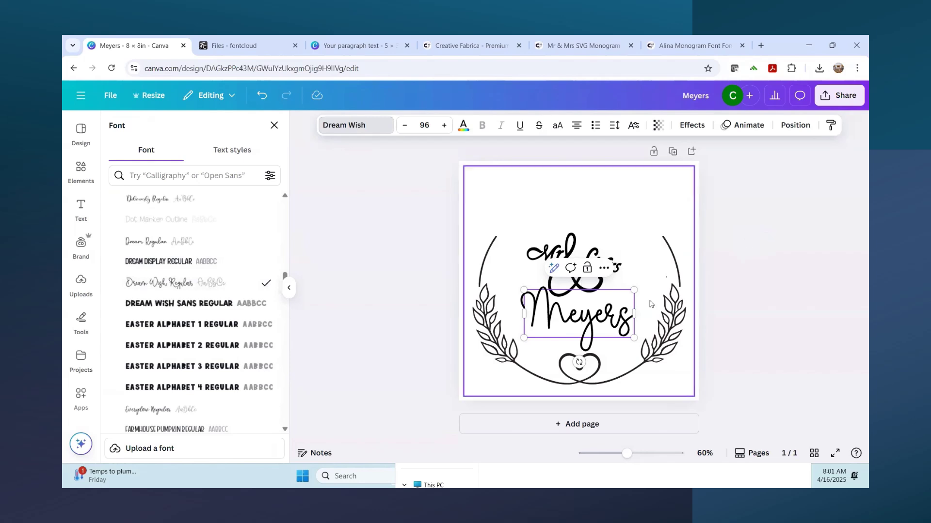
key(Escape)
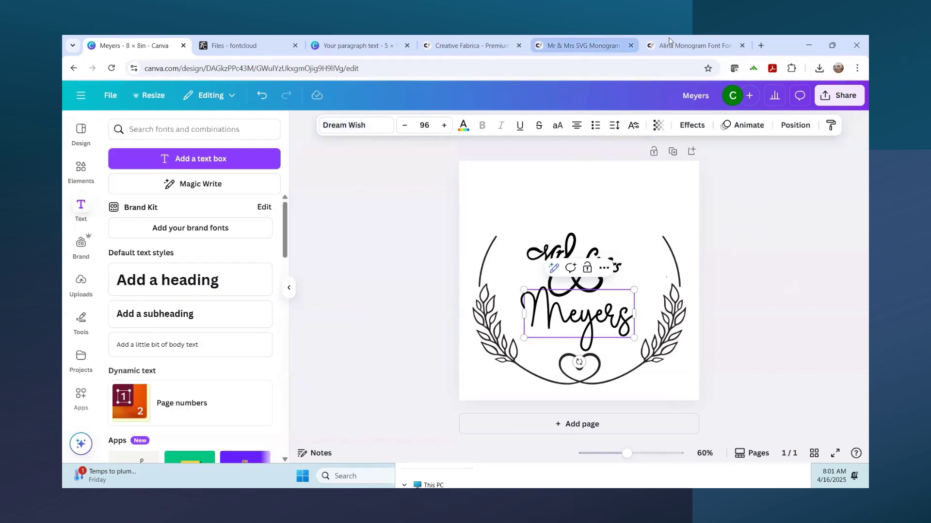
- Browse the Dreamwish glyph grid in Fontcloud
click(243, 46)
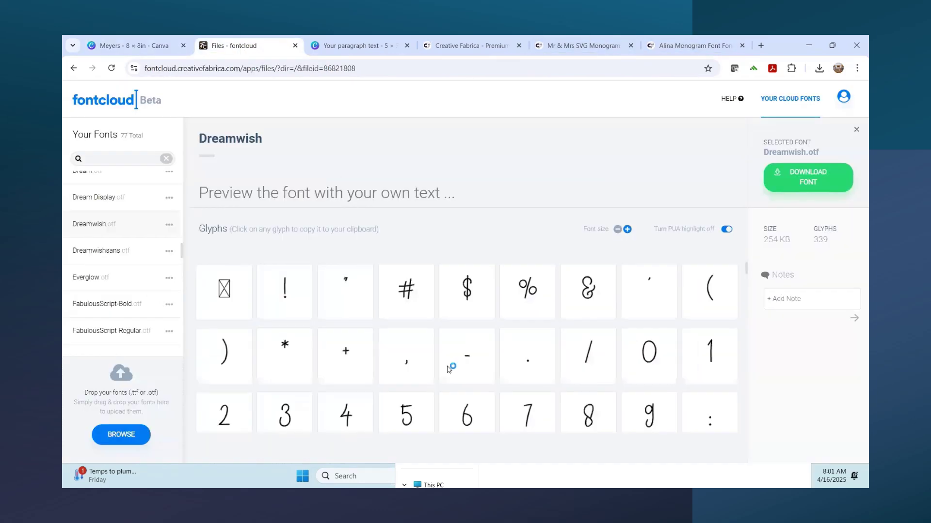
scroll(573, 289, down, 5)
scroll(539, 325, up, 2)
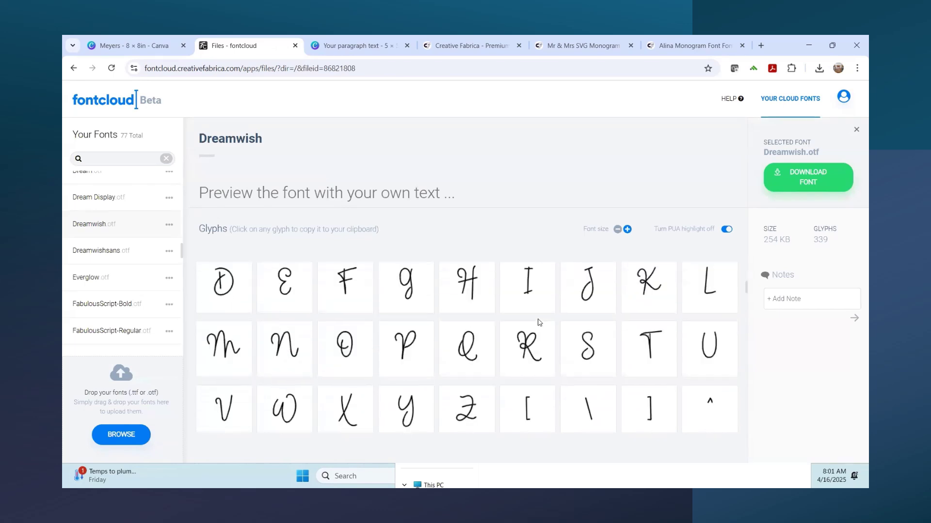
scroll(537, 320, up, 1)
scroll(536, 320, down, 1)
scroll(228, 364, down, 5)
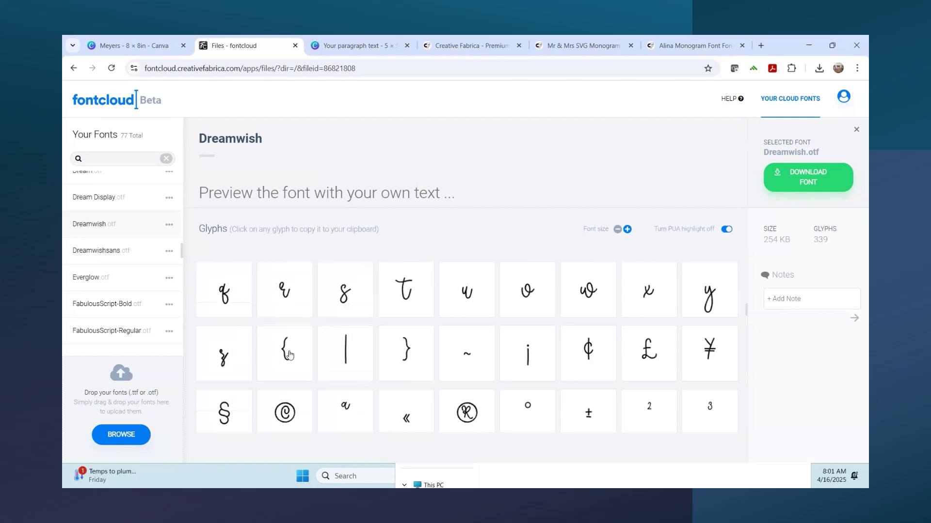
scroll(381, 350, down, 5)
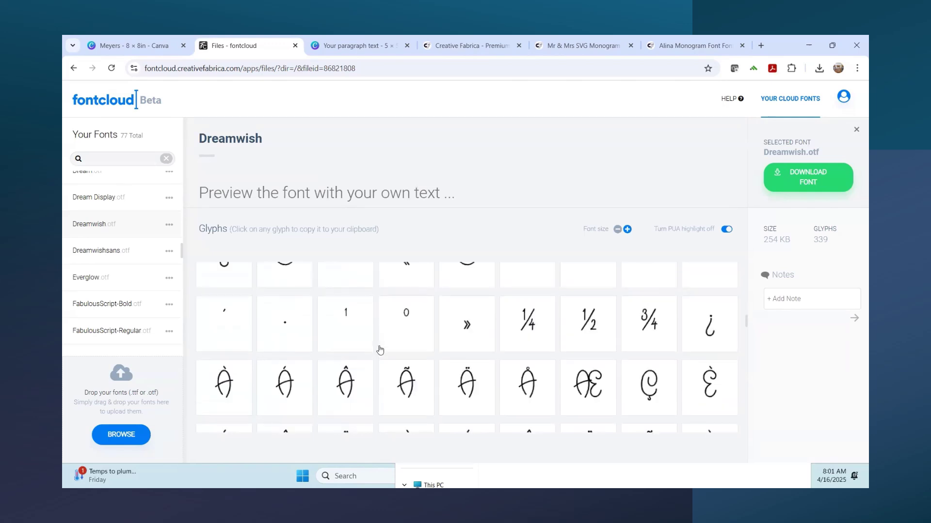
scroll(380, 350, down, 8)
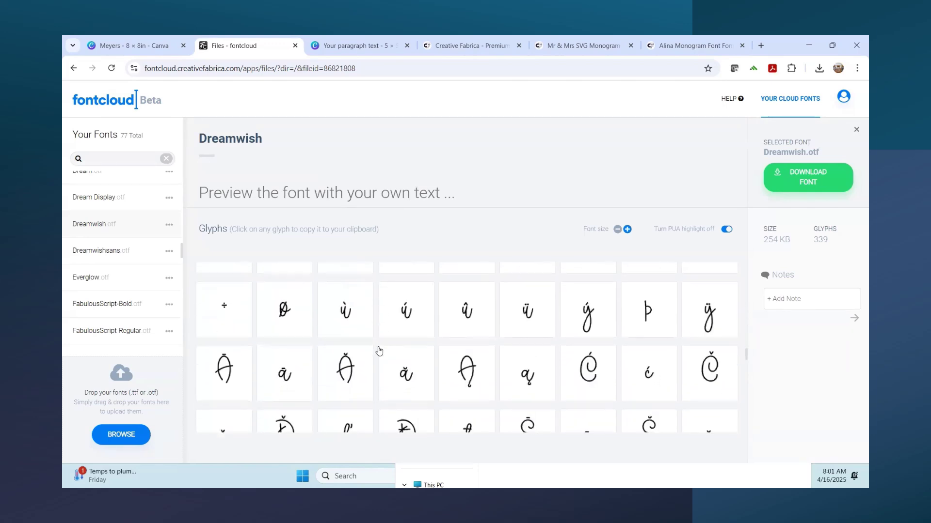
scroll(377, 350, down, 12)
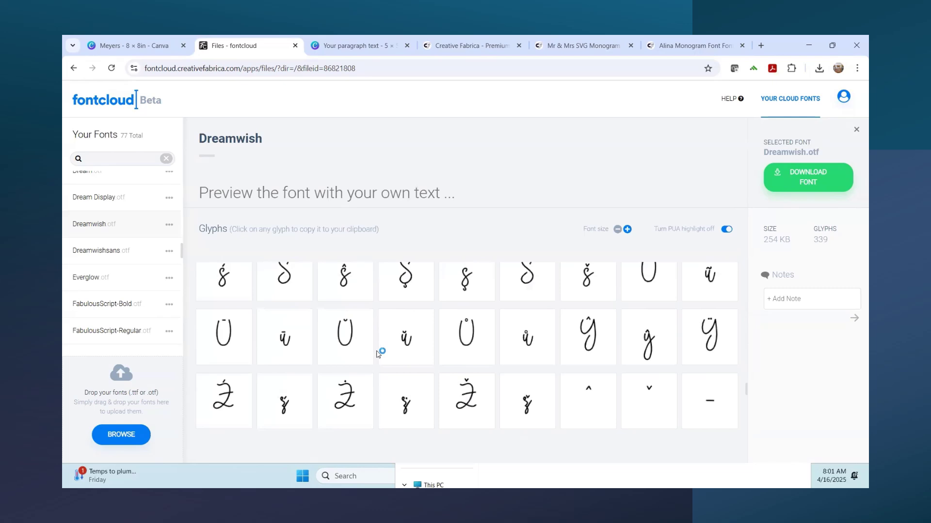
scroll(410, 367, up, 10)
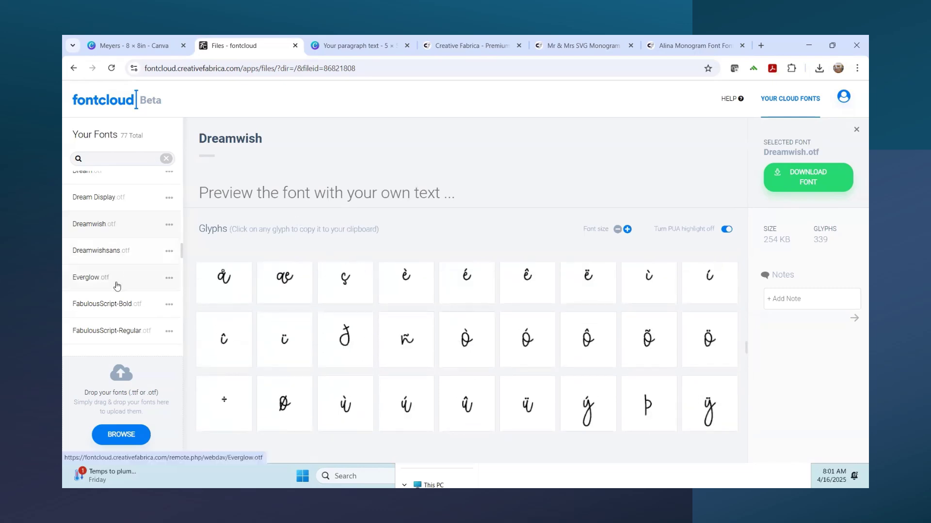
scroll(115, 279, up, 5)
scroll(115, 280, up, 8)
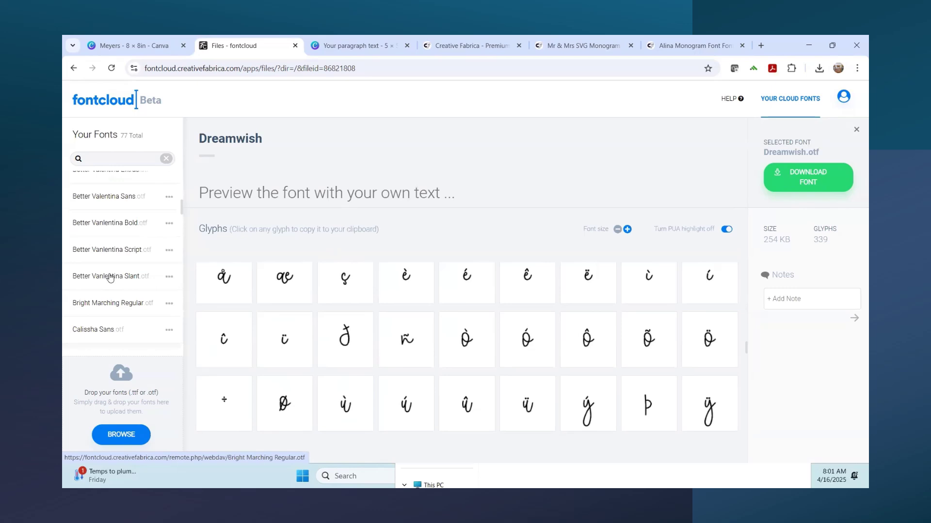
scroll(109, 275, down, 1)
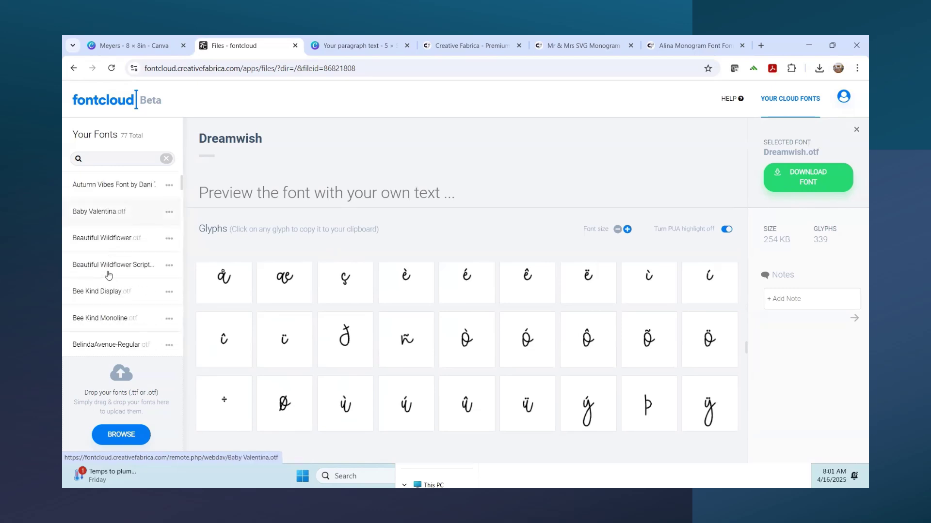
- Open Baby Valentina.otf and scroll down to its heart-tailed letter glyphs
click(102, 211)
scroll(504, 290, down, 9)
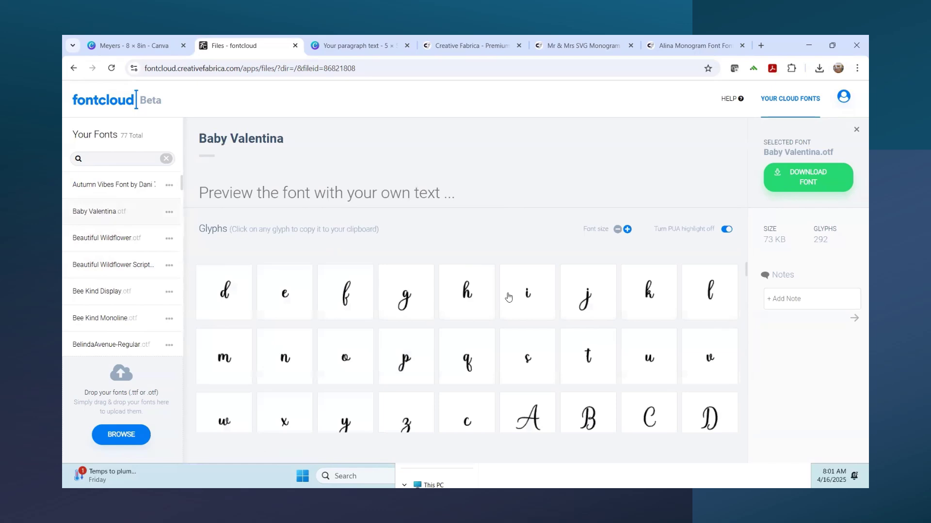
scroll(526, 318, down, 8)
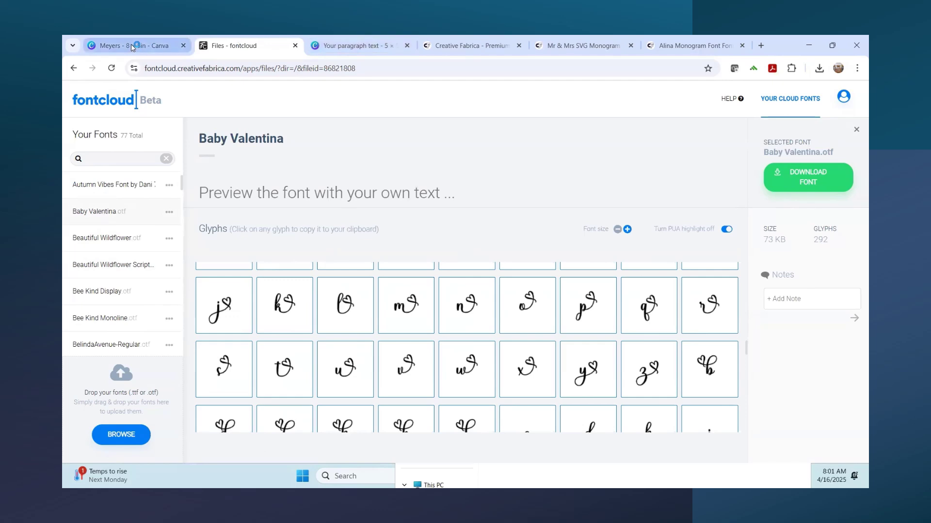
- Switch the Meyers font from Dream Wish to Baby Valentina Regular, then deselect it
click(155, 45)
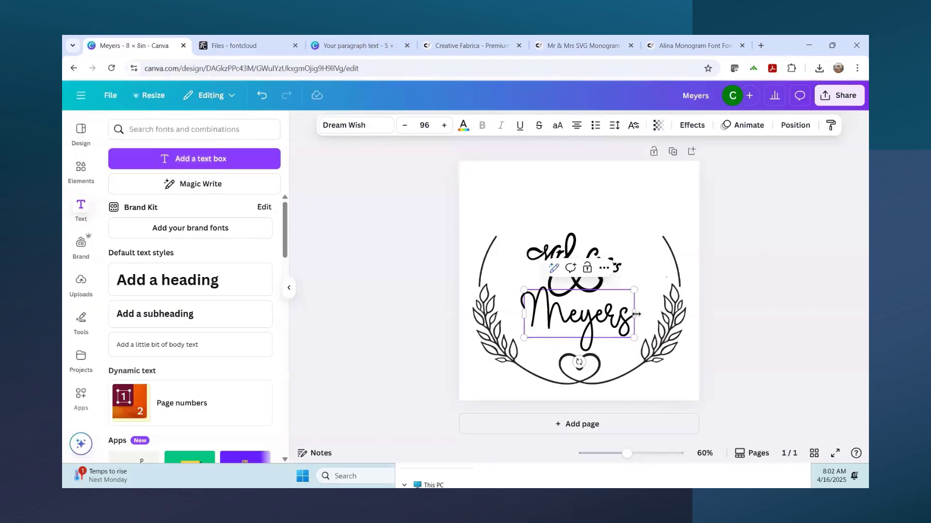
click(372, 129)
scroll(239, 266, up, 8)
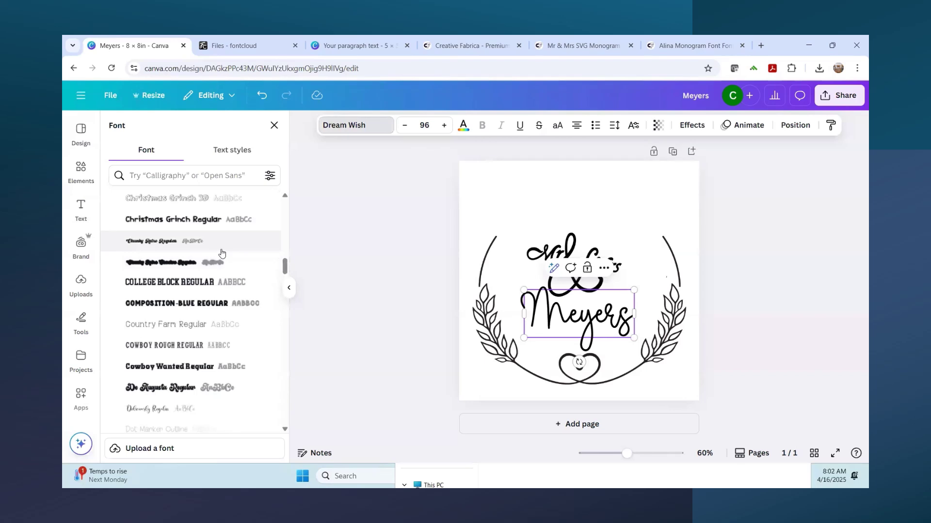
scroll(215, 250, up, 4)
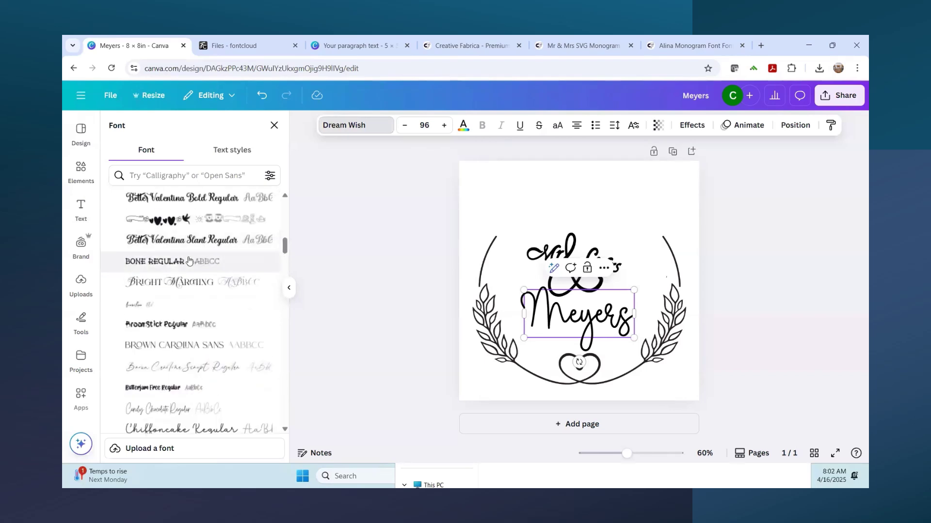
scroll(188, 260, up, 3)
scroll(181, 257, up, 3)
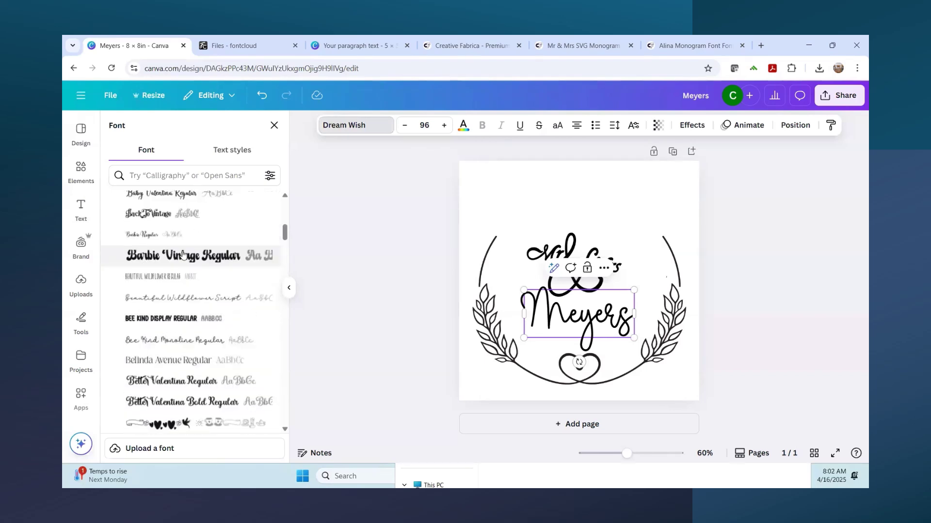
scroll(166, 261, up, 1)
click(171, 252)
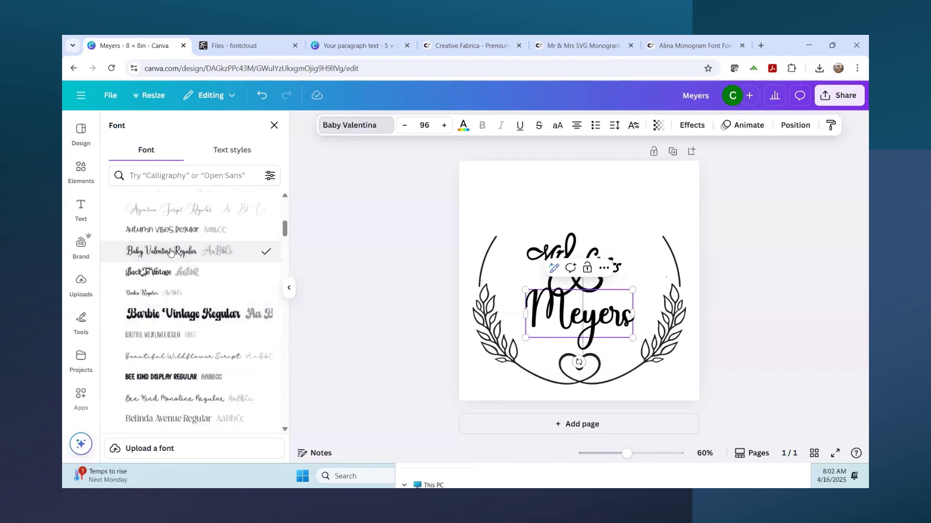
key(Escape)
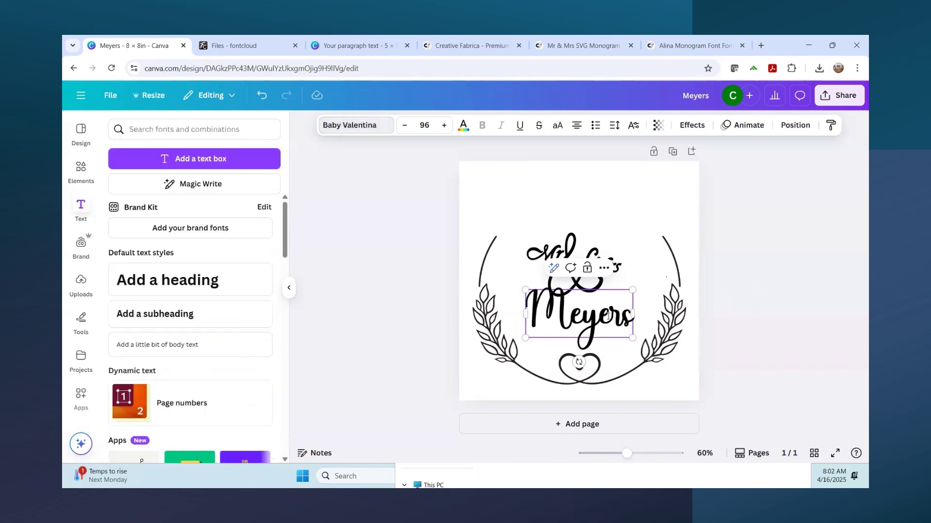
click(767, 292)
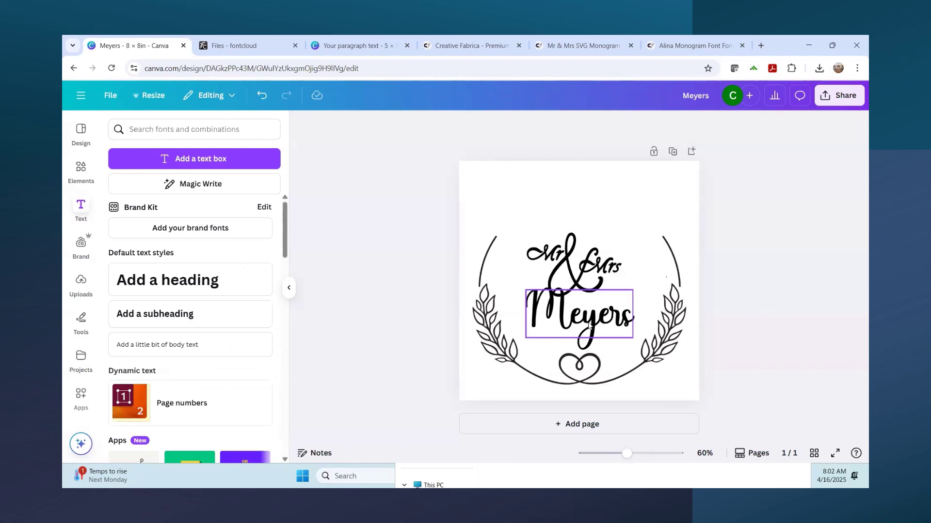
- Lower the Meyers name slightly in the wreath and trim it to size 89
mouse_move(595, 325)
mouse_down()
mouse_move(627, 343)
mouse_move(587, 331)
mouse_up()
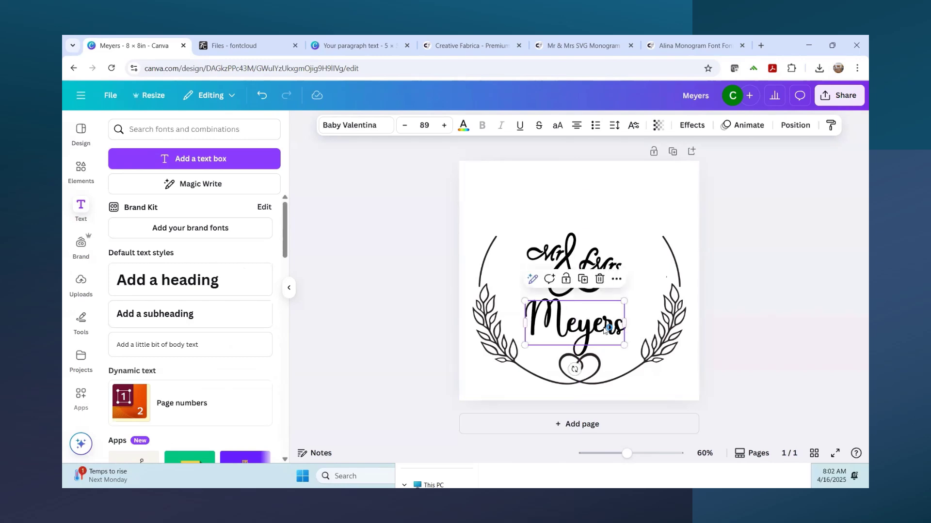
click(260, 51)
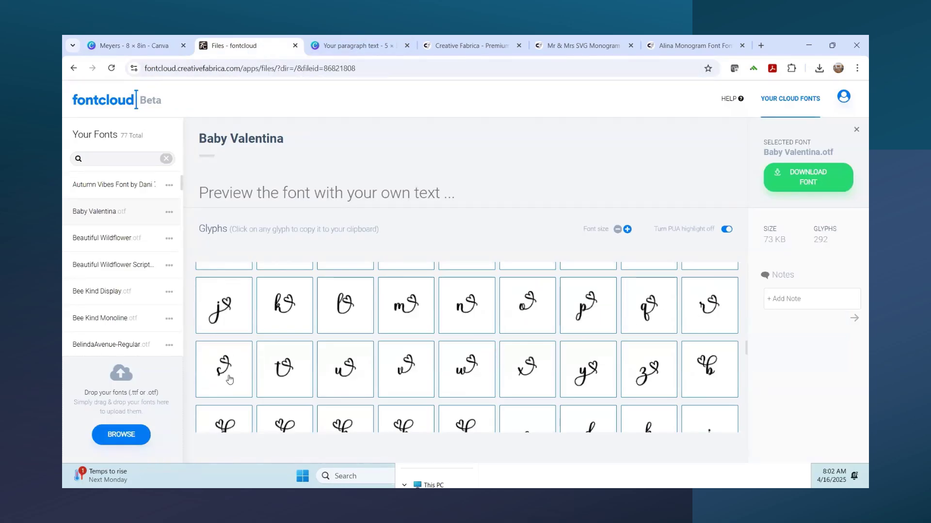
- Copy Baby Valentina's heart-tailed 's' glyph and go back to the Canva design
click(227, 376)
click(160, 47)
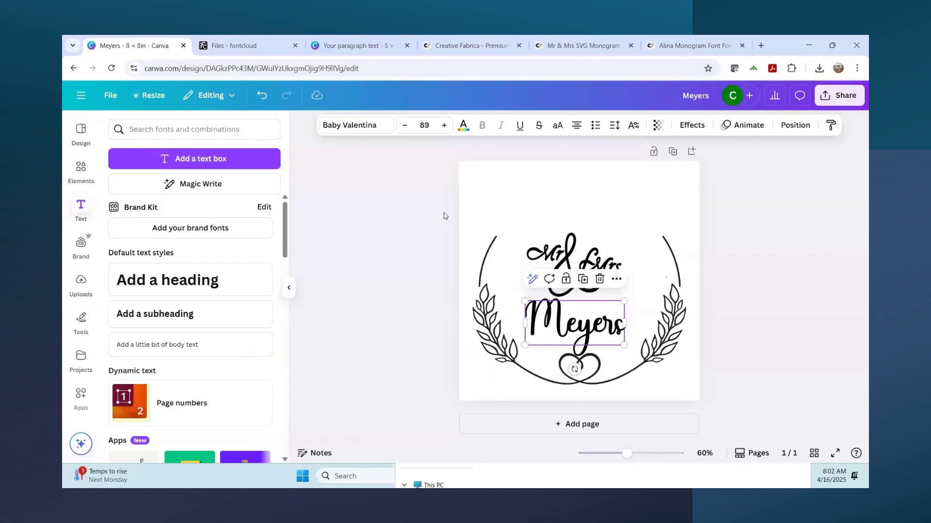
- Replace the final s of Meyers with the heart-tailed 's' and nudge the name up-right
click(620, 327)
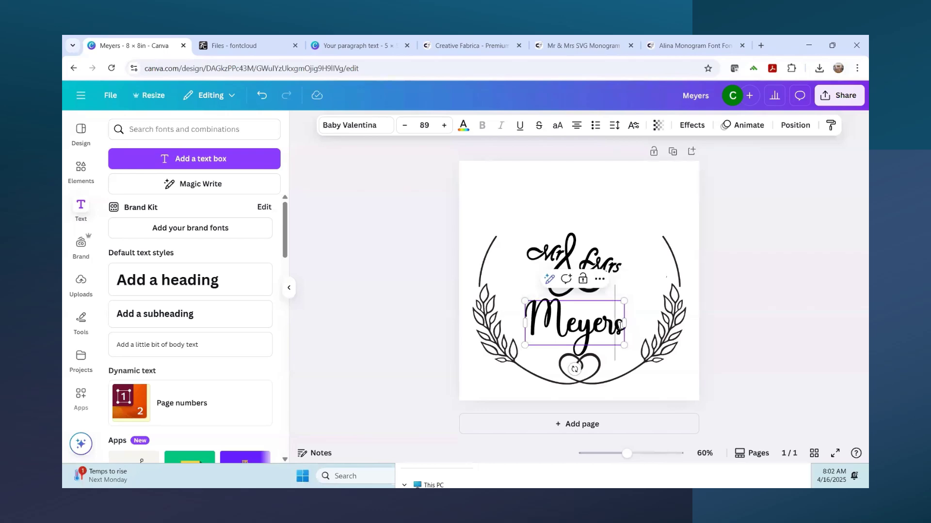
key(BackSpace)
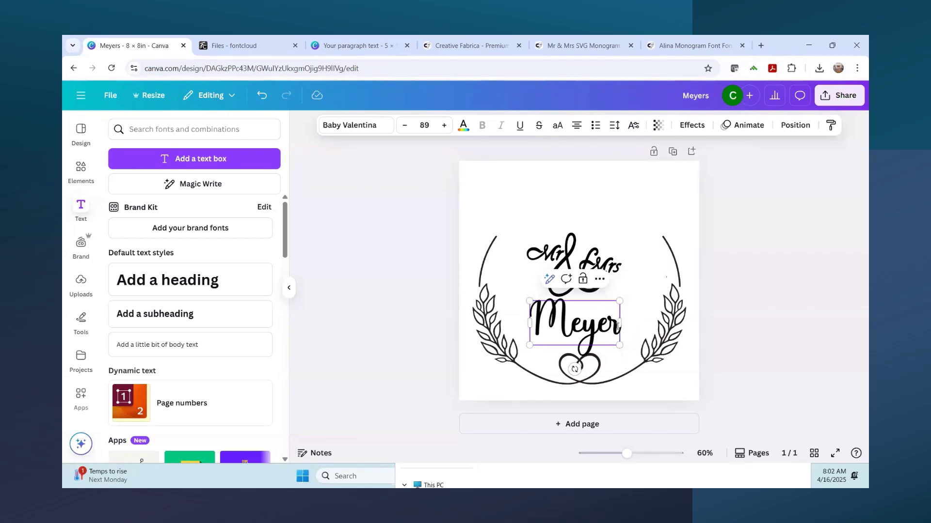
text(s)
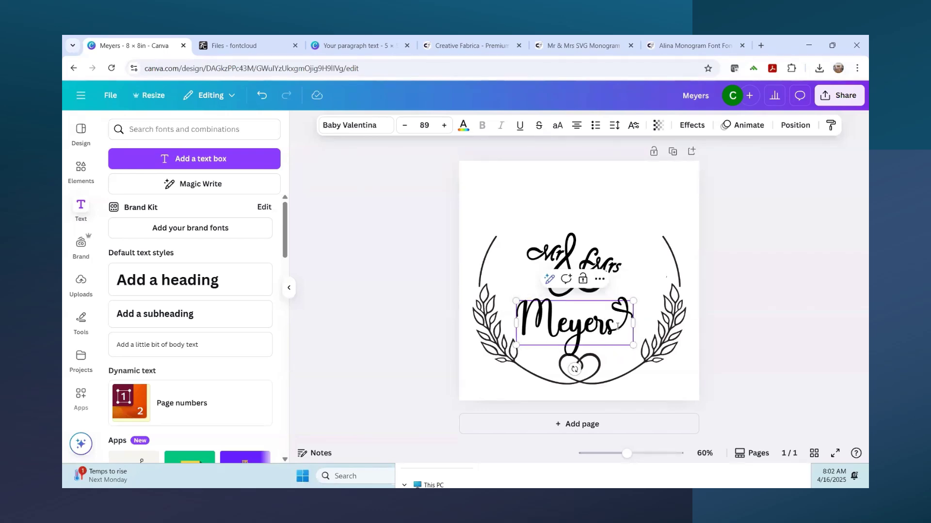
click(789, 322)
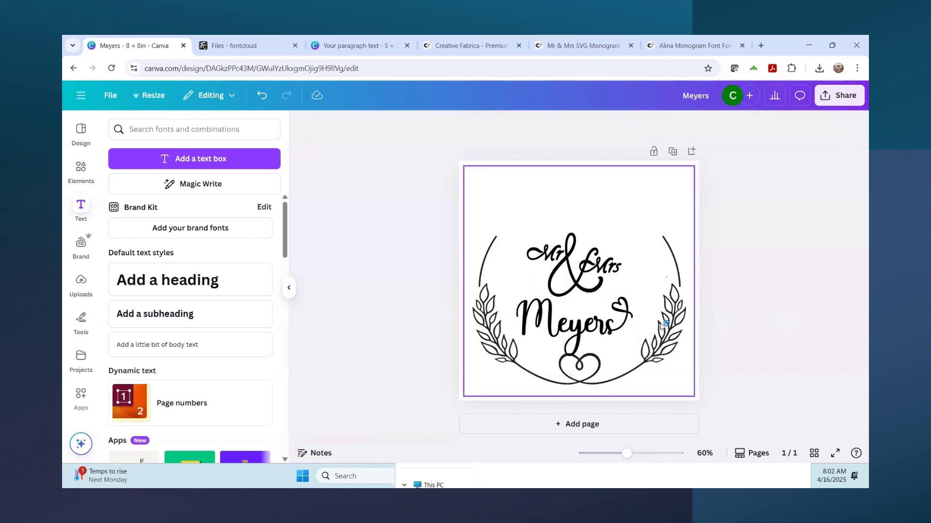
drag(578, 331, 582, 328)
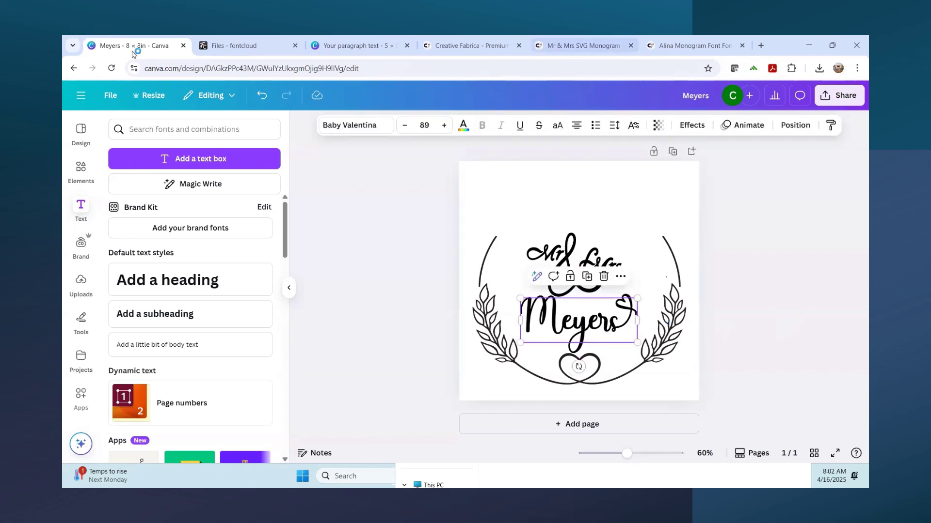
click(242, 46)
- Copy Baby Valentina's heart-flourished capital M glyph from the Glyphs grid
scroll(555, 409, up, 15)
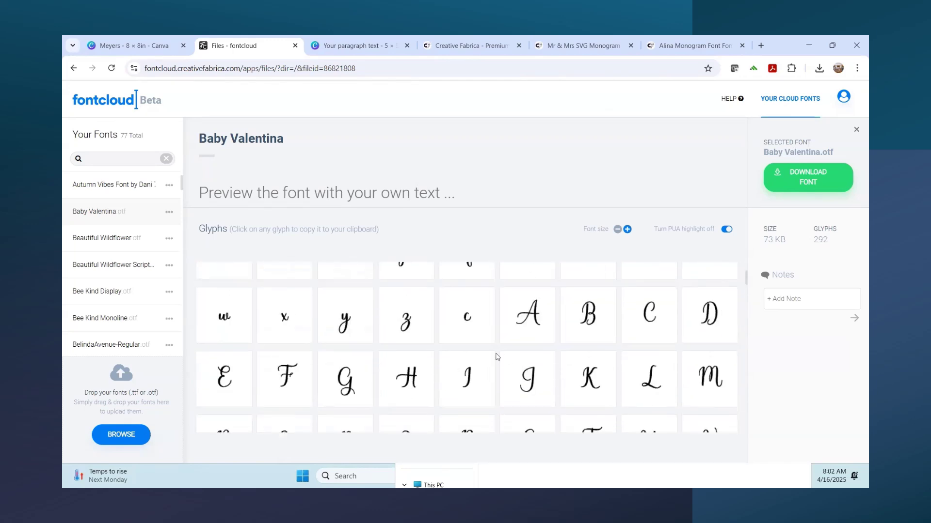
scroll(495, 357, down, 12)
scroll(495, 357, down, 10)
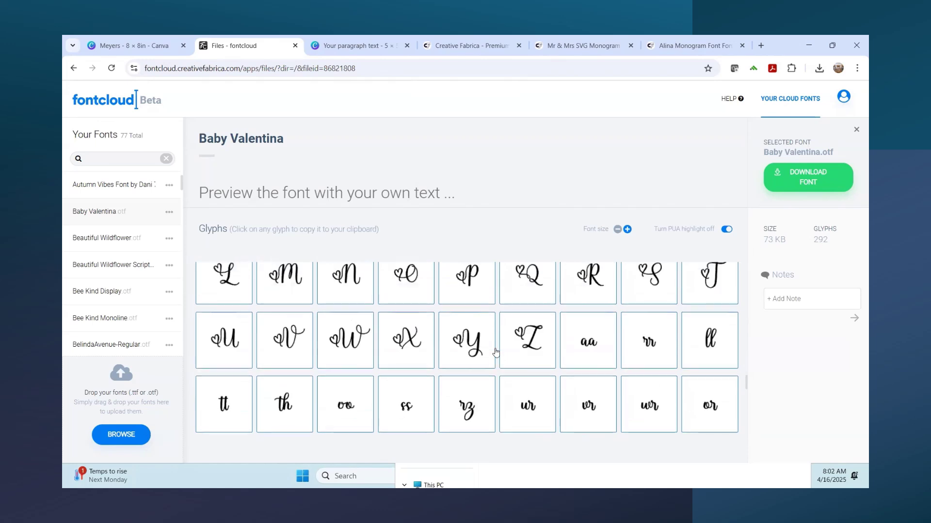
scroll(495, 352, up, 1)
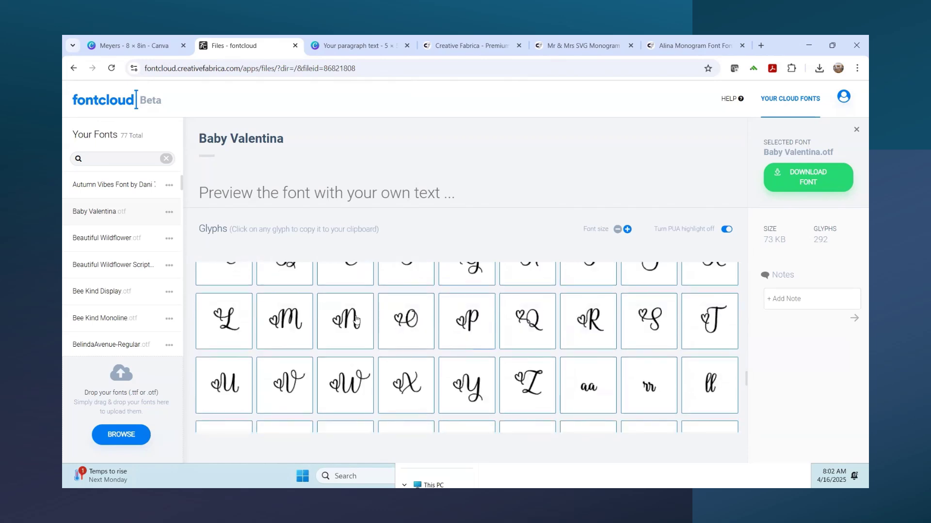
click(278, 333)
click(125, 47)
- Swap Meyers' plain M for the heart-flourished M, nudge it onto the centre line, then undo
click(557, 319)
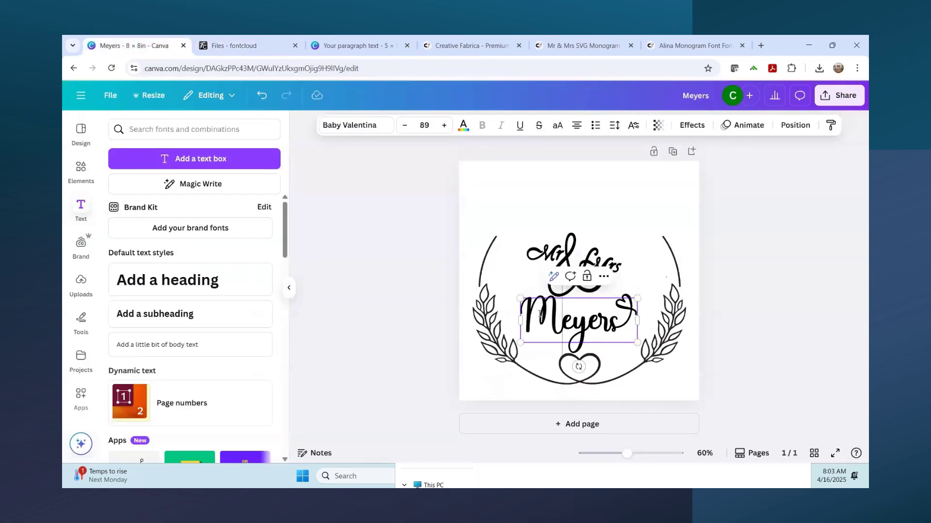
key(BackSpace)
text(M)
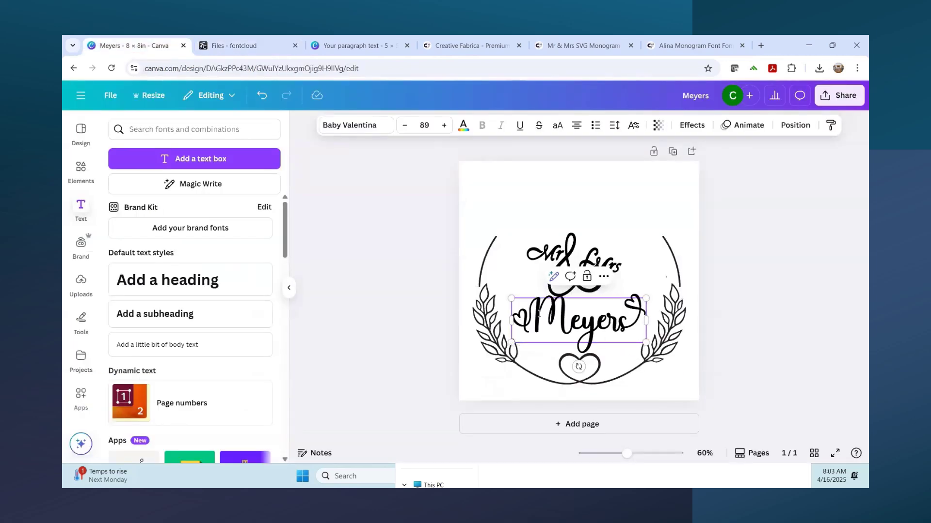
click(786, 330)
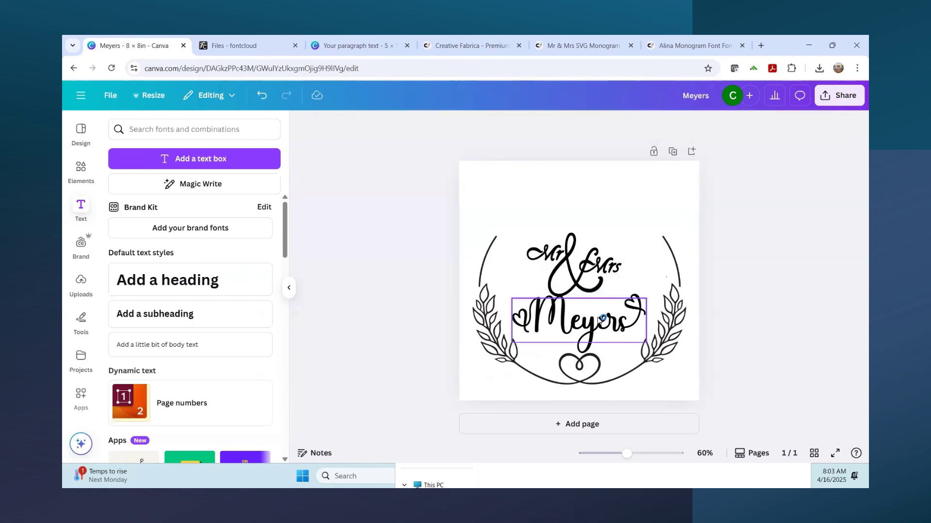
drag(575, 328, 574, 330)
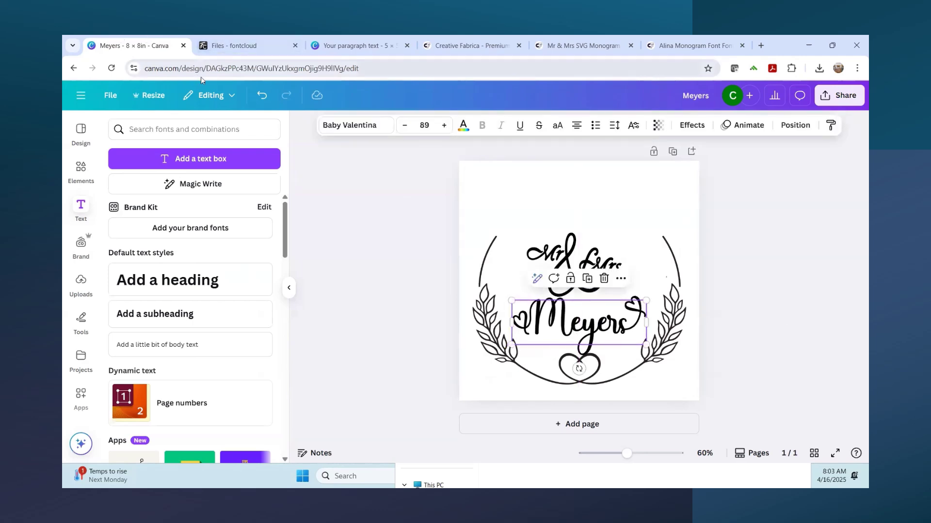
click(262, 96)
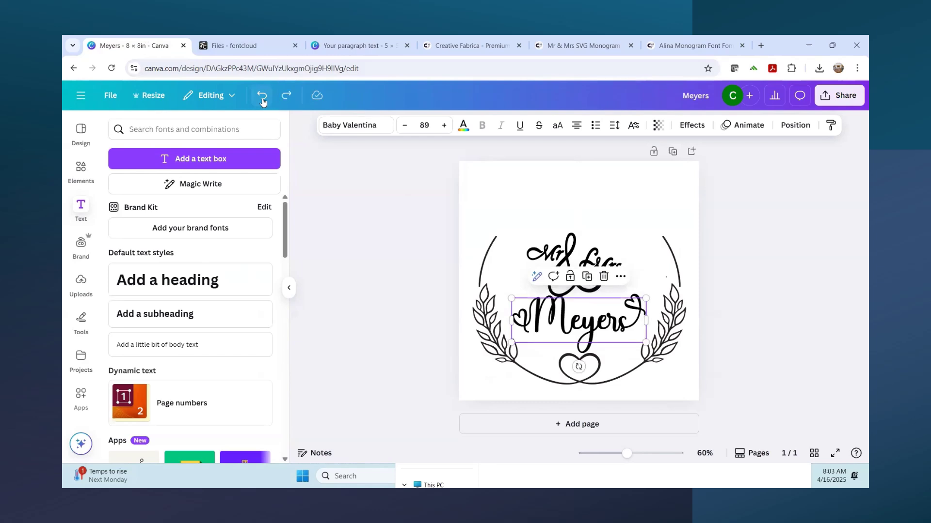
- Undo repeatedly until Meyers is back to plain Dream Wish at size 96
click(263, 97)
click(263, 97)
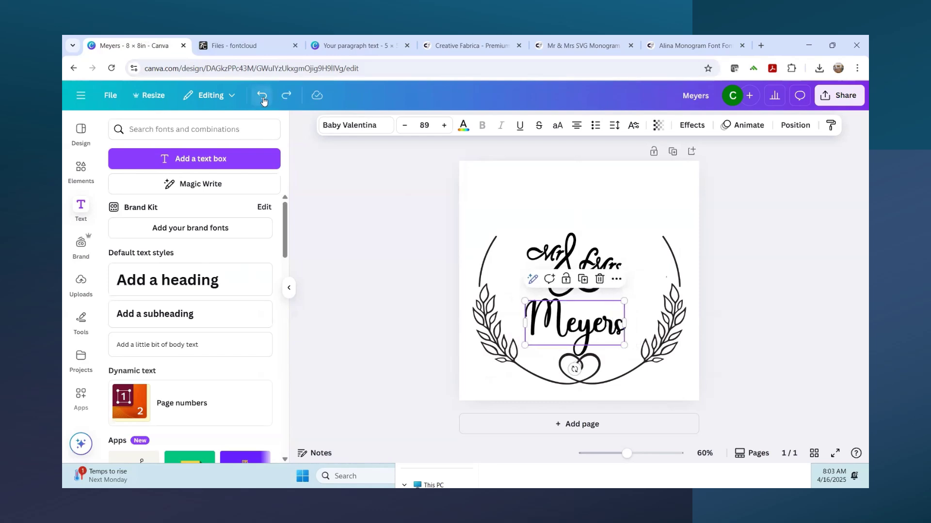
click(262, 97)
click(262, 97)
click(262, 96)
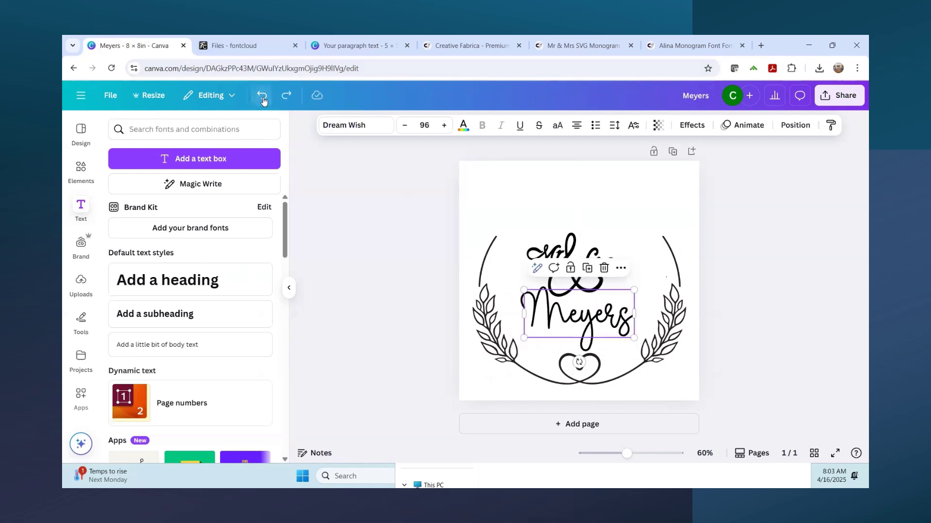
- Shrink Meyers to size 84.7, re-centre it on the page, and add a new text box
click(736, 277)
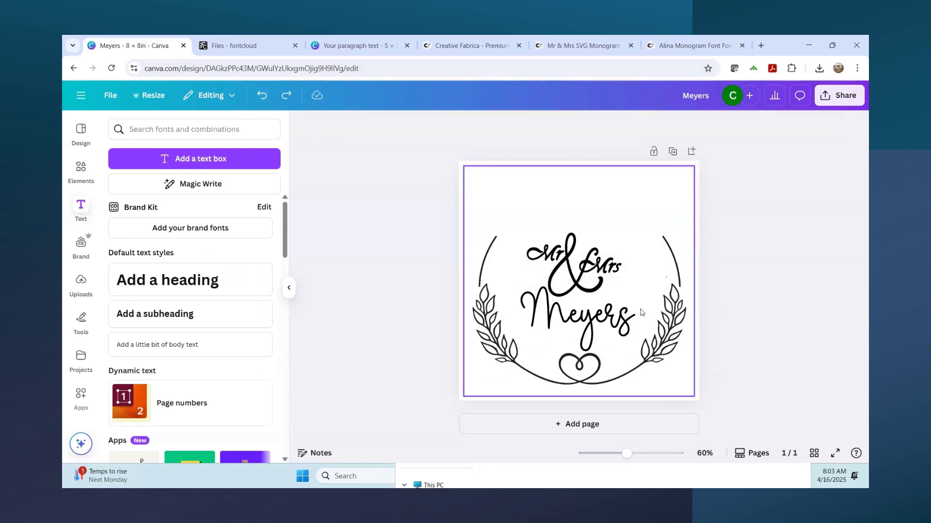
drag(581, 320, 580, 321)
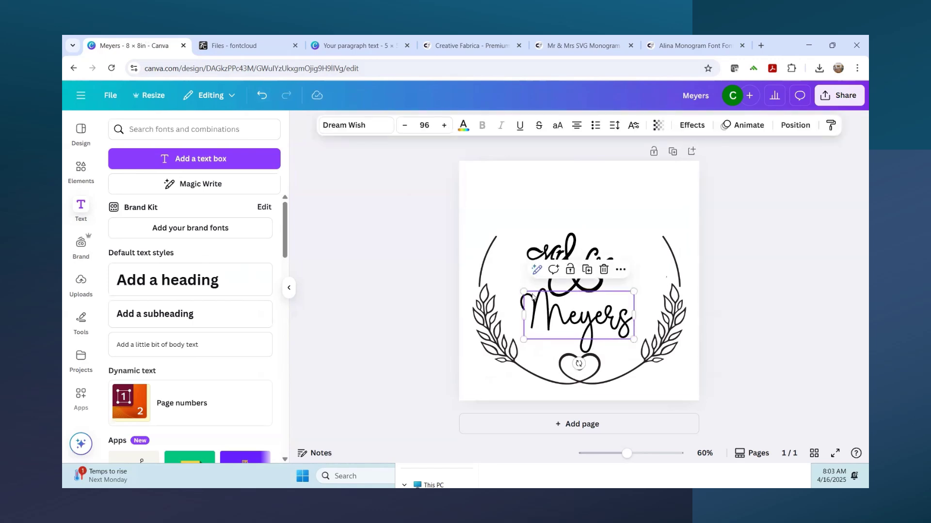
drag(524, 291, 536, 297)
drag(588, 327, 579, 324)
click(779, 228)
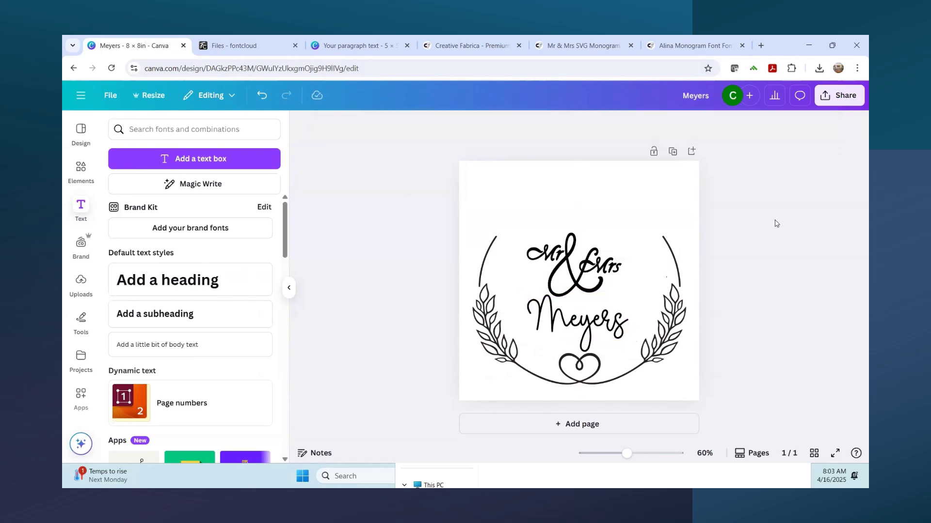
click(197, 158)
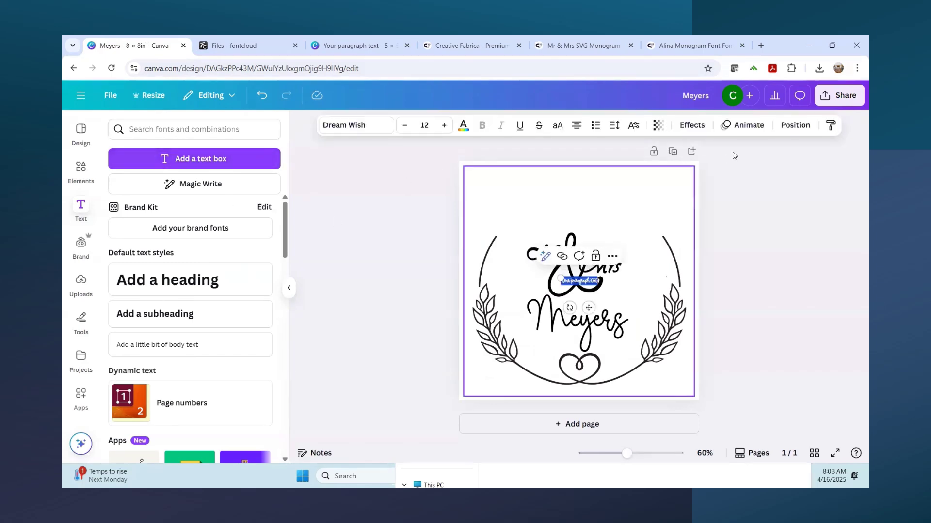
- Clear the placeholder text and position the empty text box centred above the Mr & Mrs monogram
key(BackSpace)
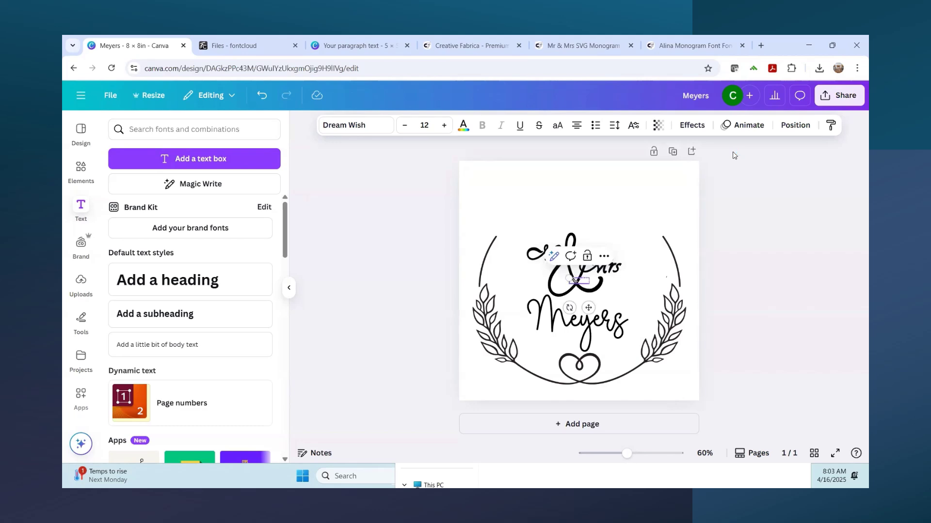
click(724, 310)
drag(578, 280, 448, 188)
drag(488, 212, 489, 212)
drag(553, 208, 587, 217)
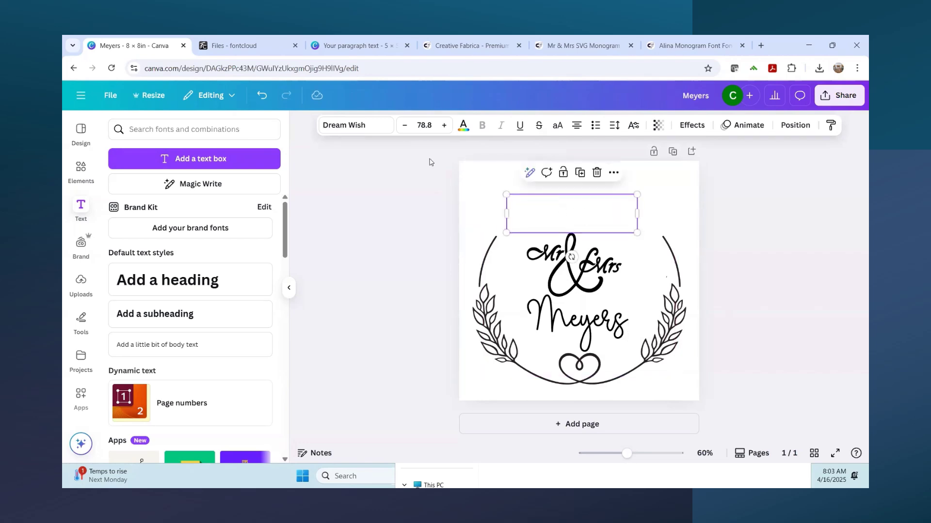
- Make Est. 2025 black, retype its 'st' letters, and centre it on the monogram guide
click(463, 125)
click(148, 205)
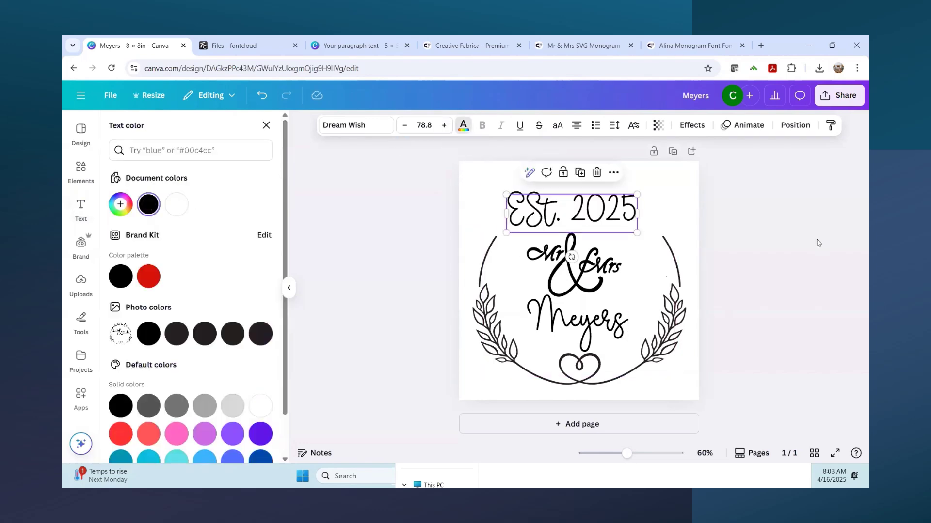
click(556, 216)
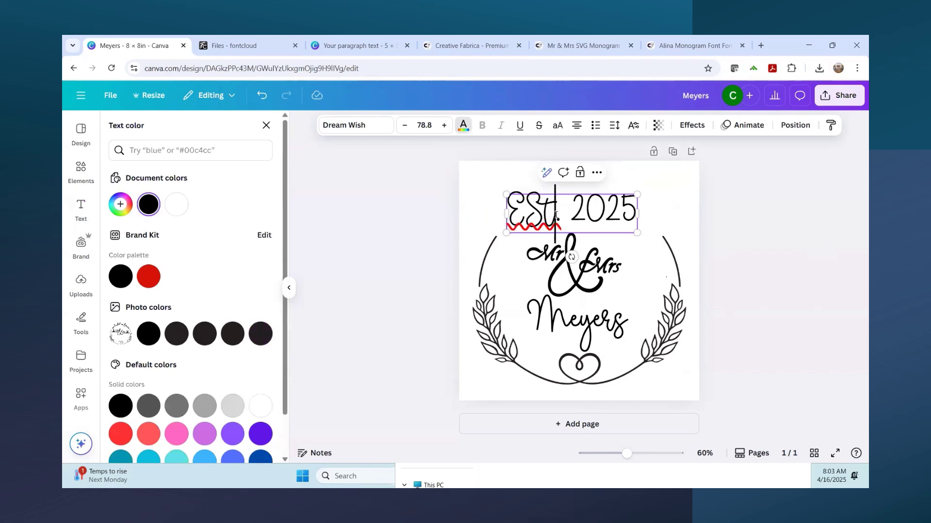
key(BackSpace)
key(BackSpace)
text(st.)
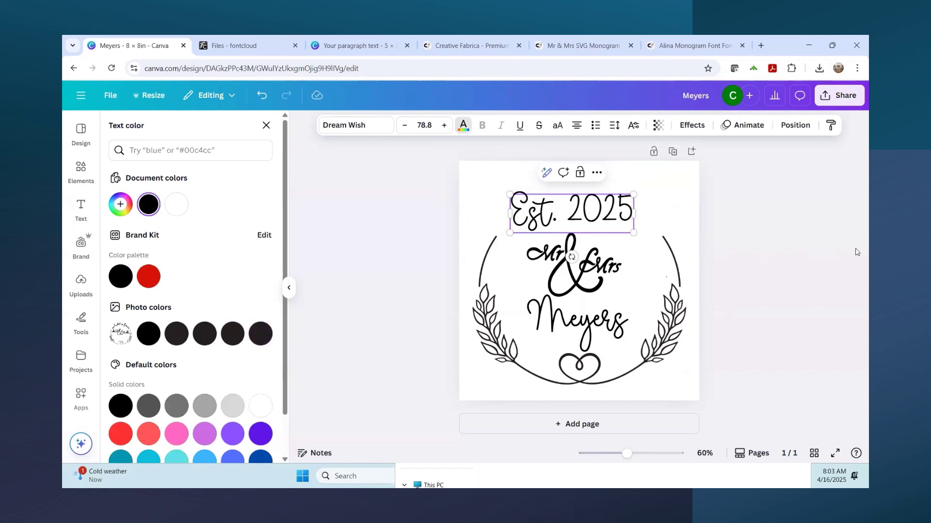
click(703, 245)
drag(590, 223, 595, 218)
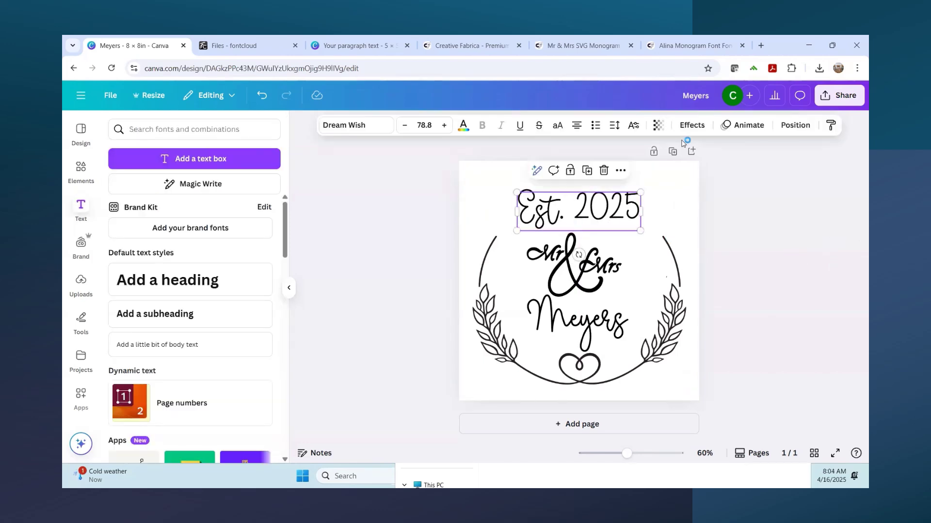
click(692, 125)
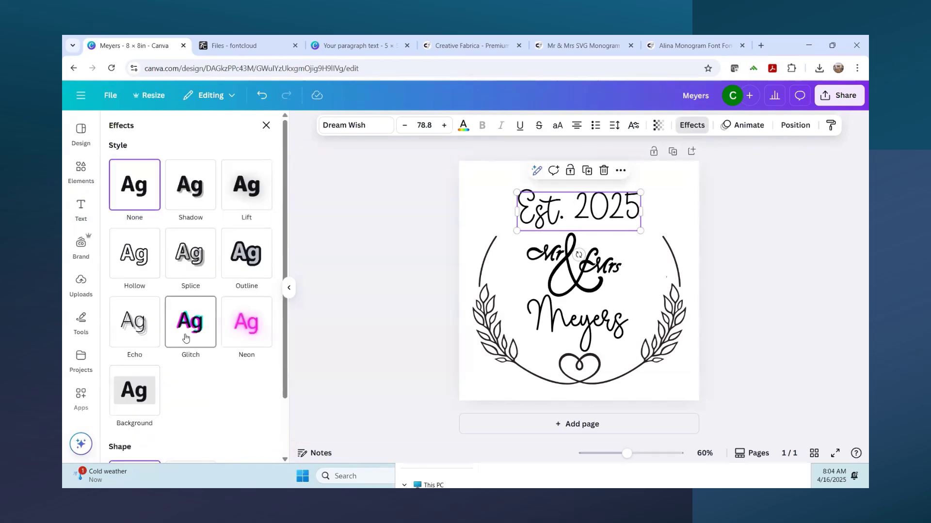
- Apply the Curve shape effect at 56 to Est. 2025 and scale it to 54.4
scroll(194, 376, down, 2)
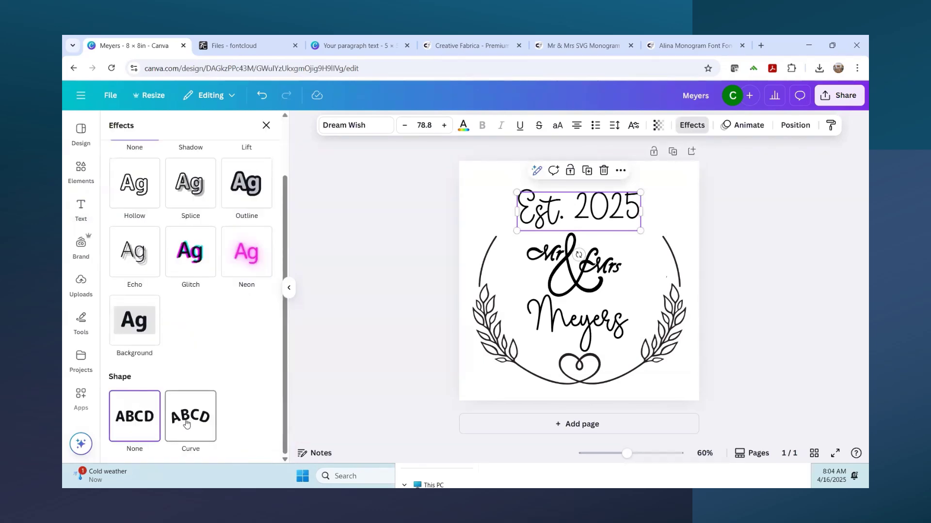
click(187, 424)
scroll(223, 368, down, 1)
drag(200, 445, 181, 441)
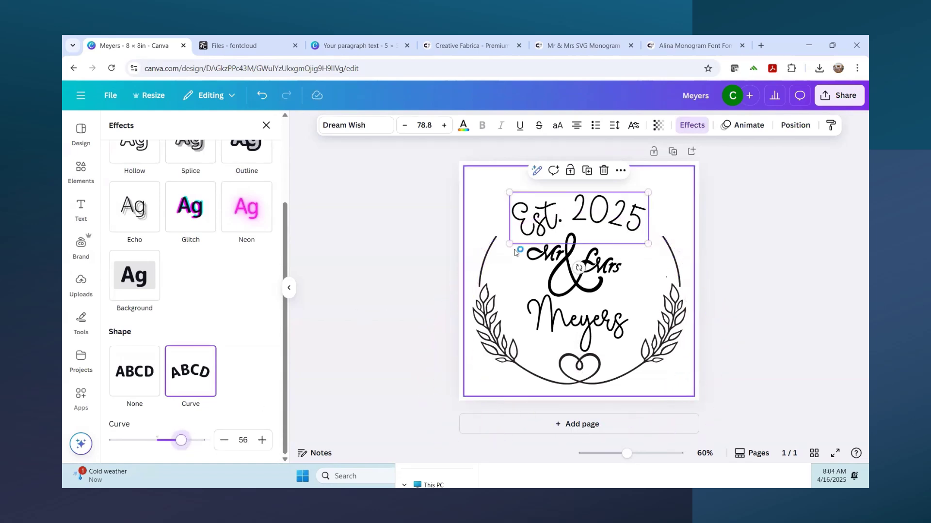
drag(518, 234, 590, 211)
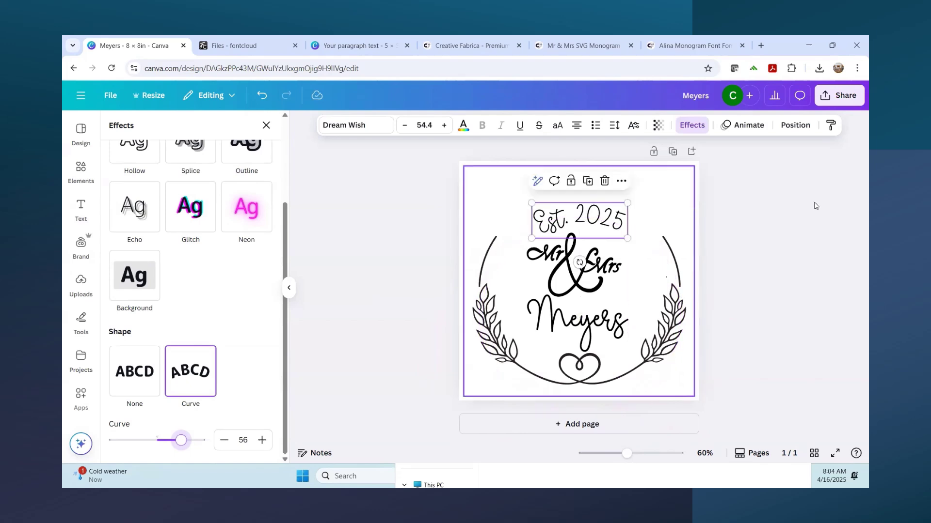
click(790, 194)
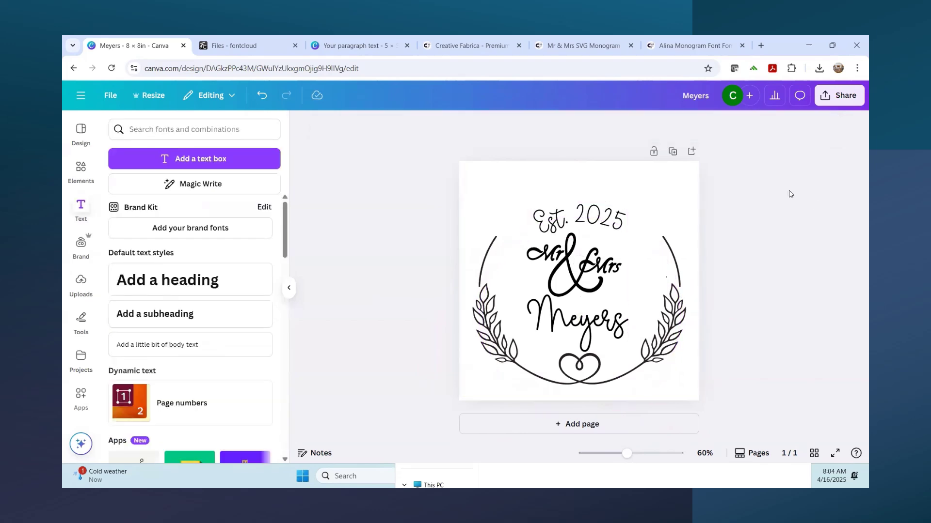
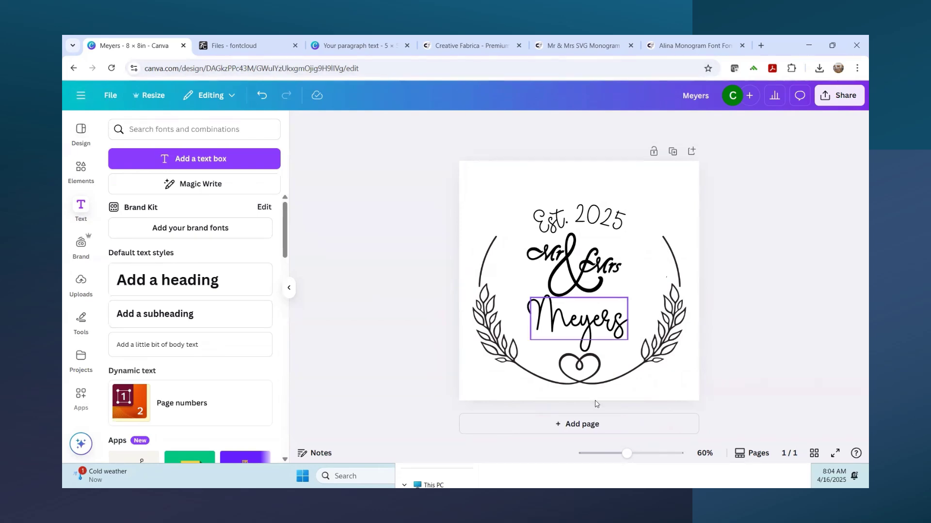
- Add a second page and place the uploaded 'the family' design on it
click(578, 425)
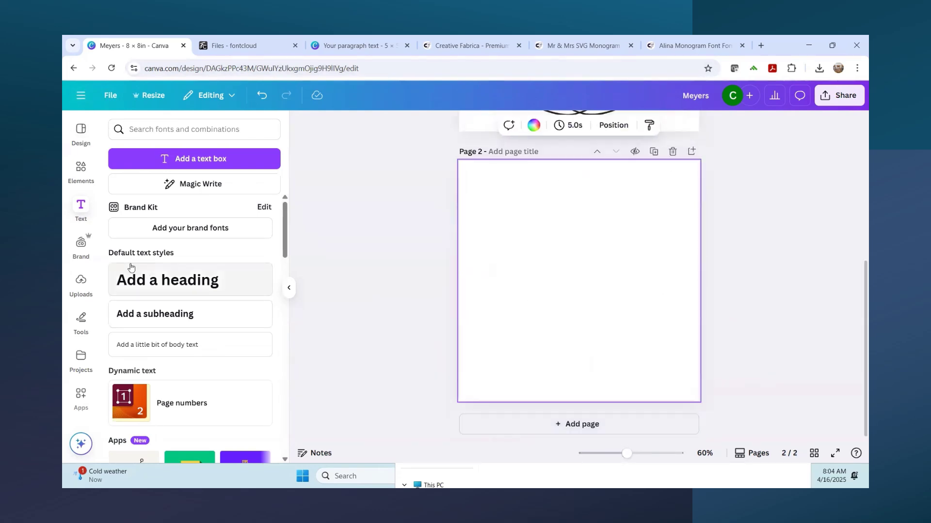
click(80, 286)
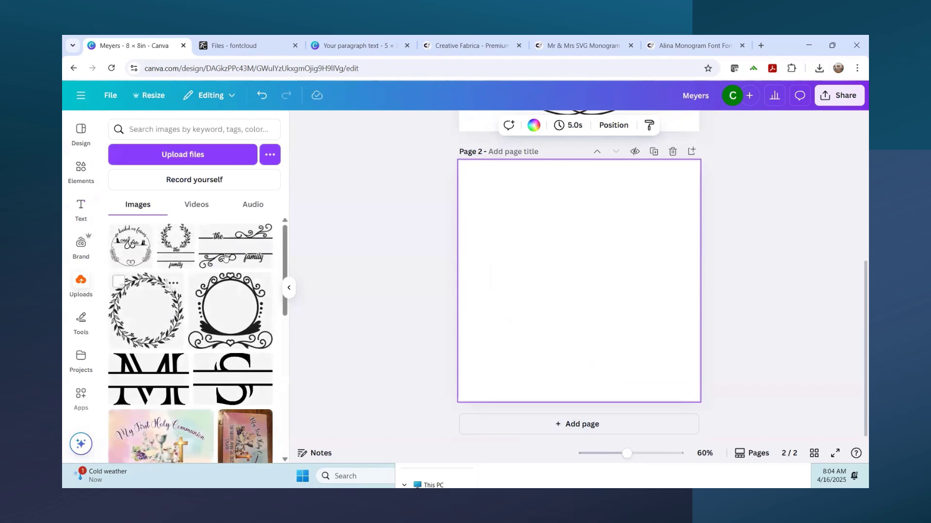
click(228, 257)
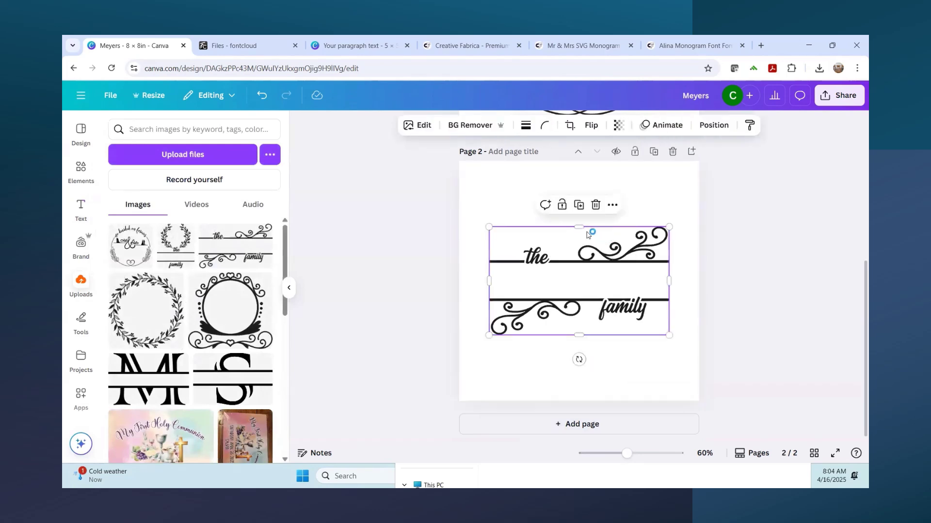
- Resize the 'the family' design from its corners so it sits near the page centre
drag(670, 227, 697, 210)
drag(475, 348, 502, 347)
drag(697, 329, 675, 318)
drag(614, 303, 608, 319)
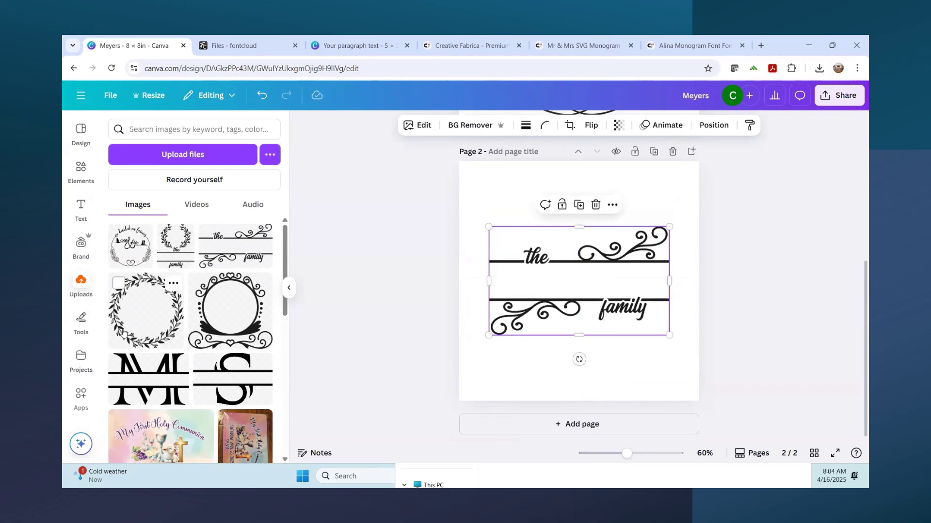
- Add the leafy wreath, stretch it to fill page 2 and send it to the back
click(132, 342)
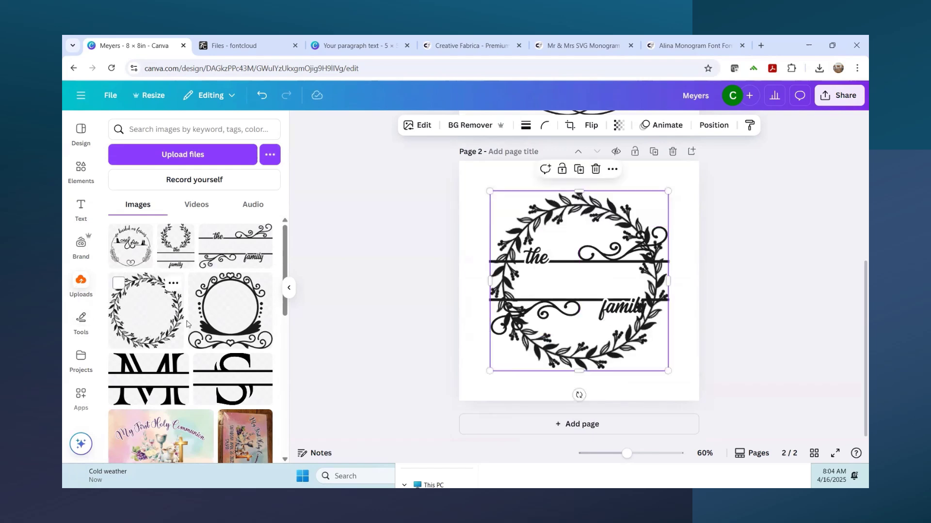
drag(667, 194, 695, 163)
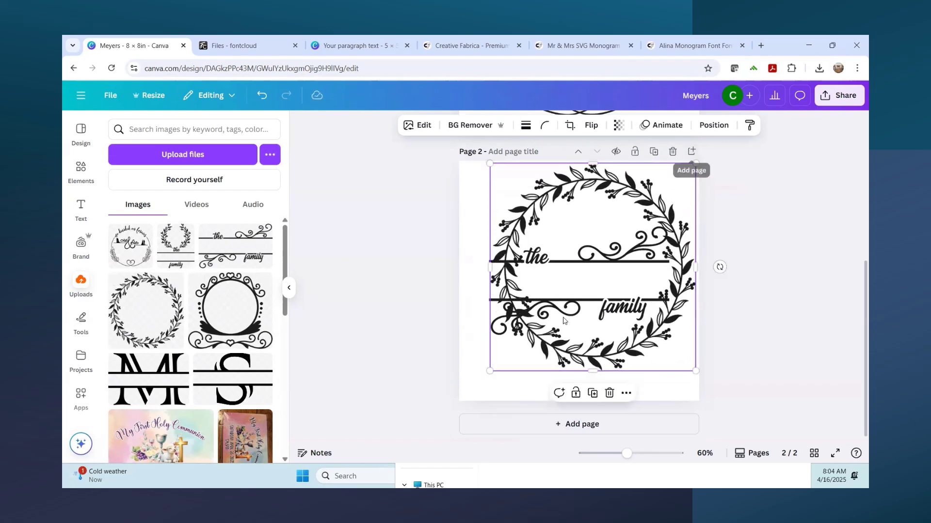
drag(489, 372, 459, 400)
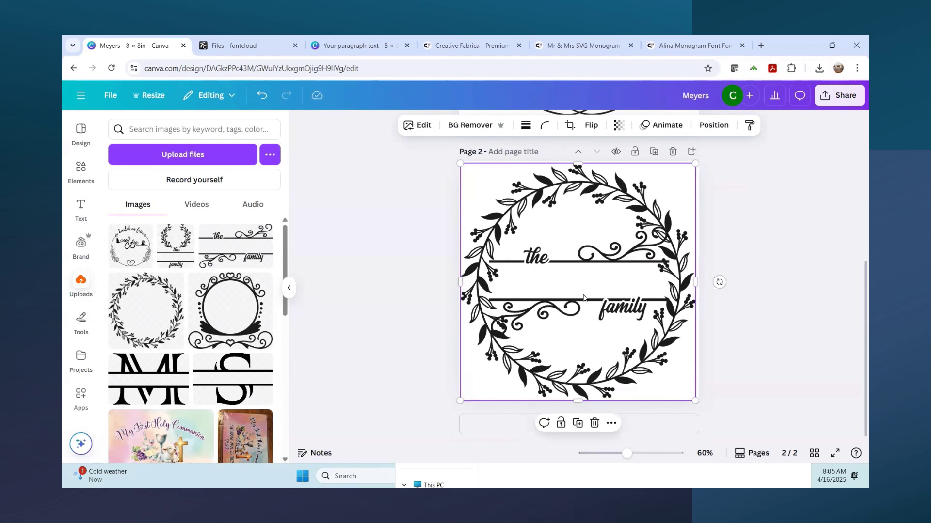
click(711, 126)
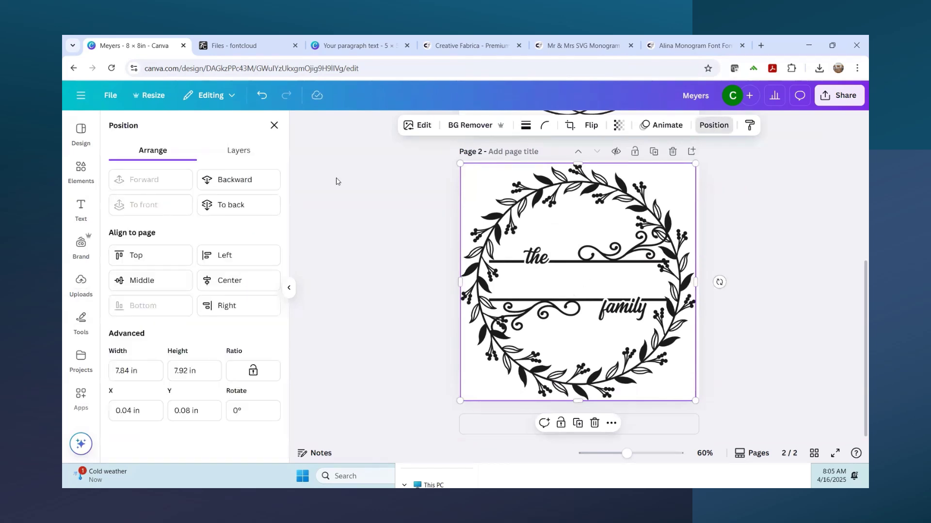
click(248, 205)
- Shrink the 'the family' design to about 4.8 × 2.9 in inside the wreath
click(584, 275)
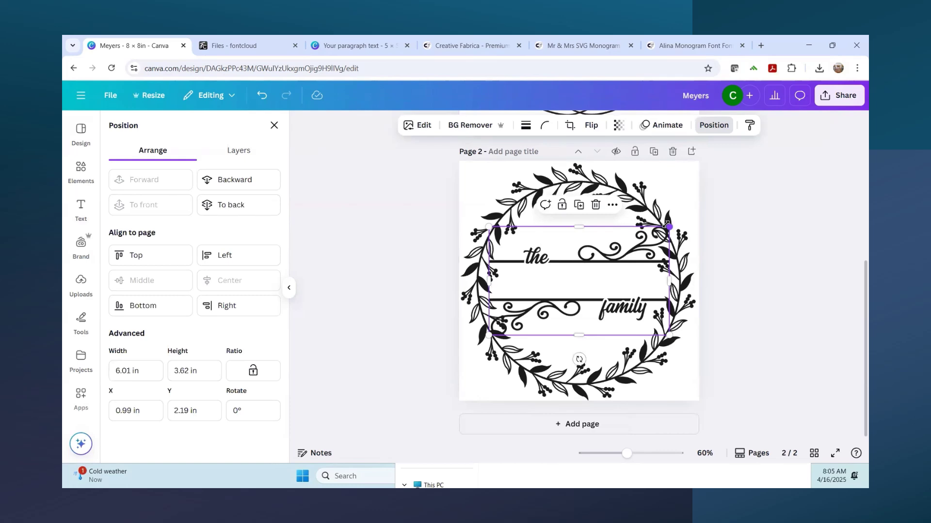
drag(670, 227, 650, 238)
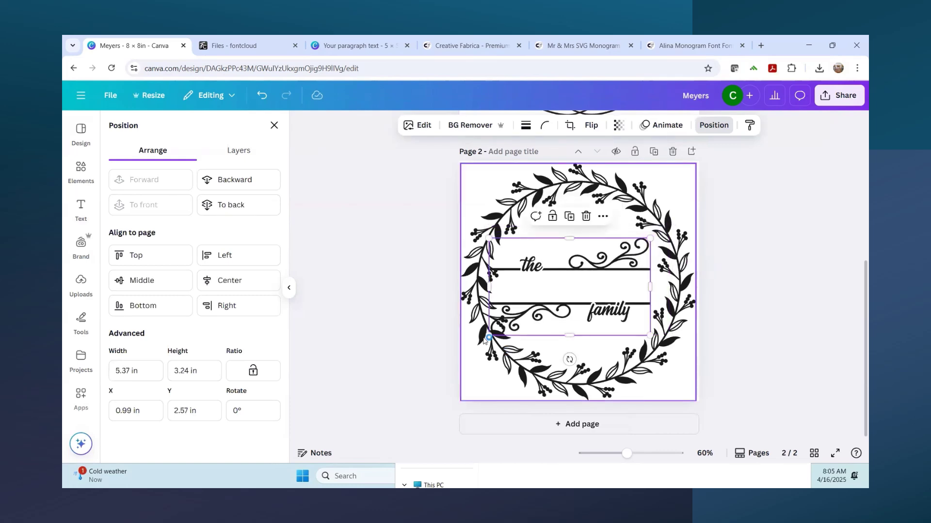
drag(488, 335, 506, 319)
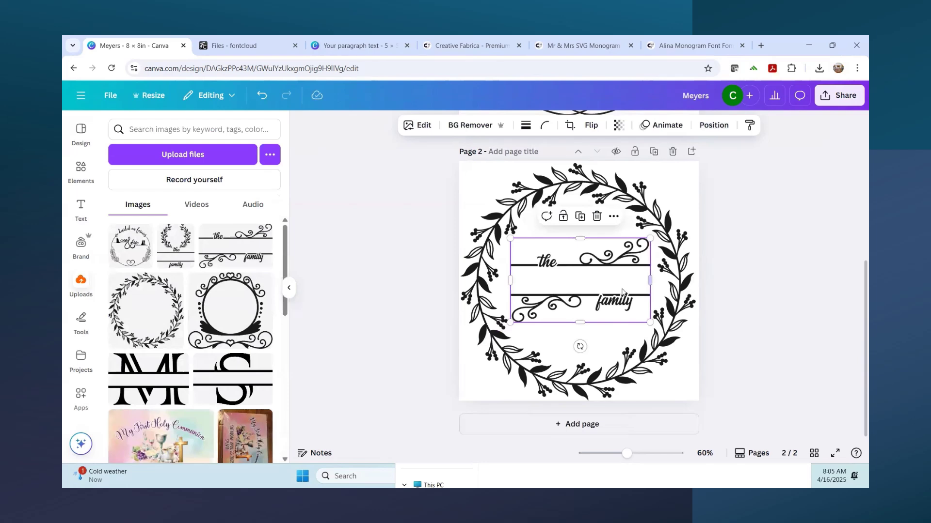
mouse_move(507, 236)
mouse_down()
mouse_move(499, 232)
mouse_move(506, 235)
mouse_up()
click(802, 244)
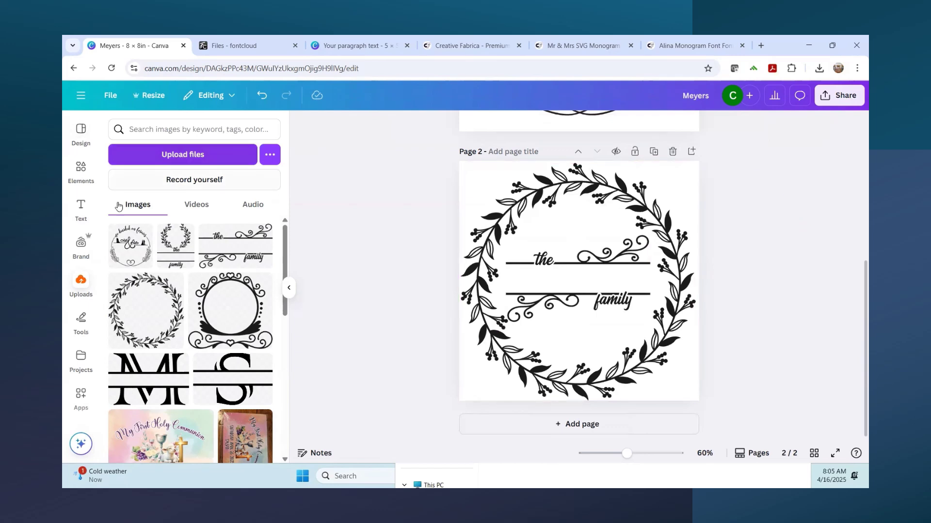
- Add a text box reading 'Meyers' and enlarge it
click(82, 208)
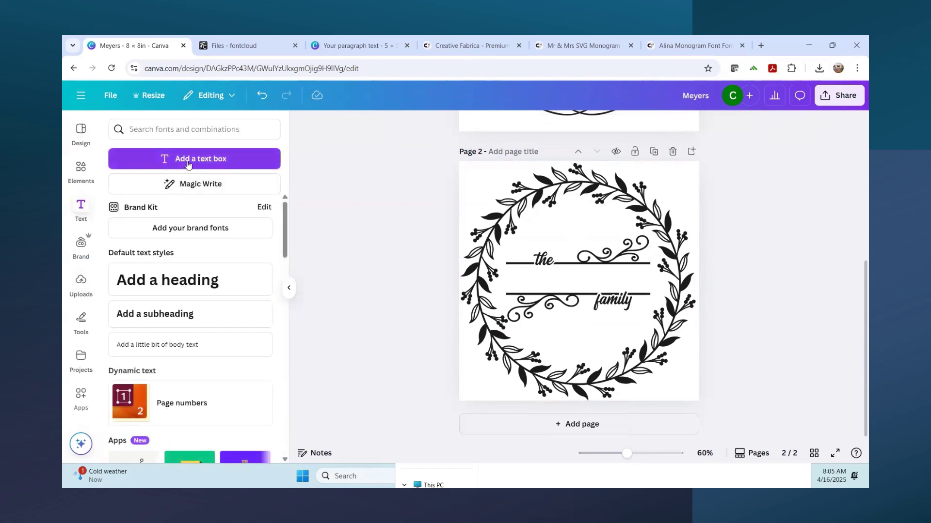
click(189, 161)
text(Meyers)
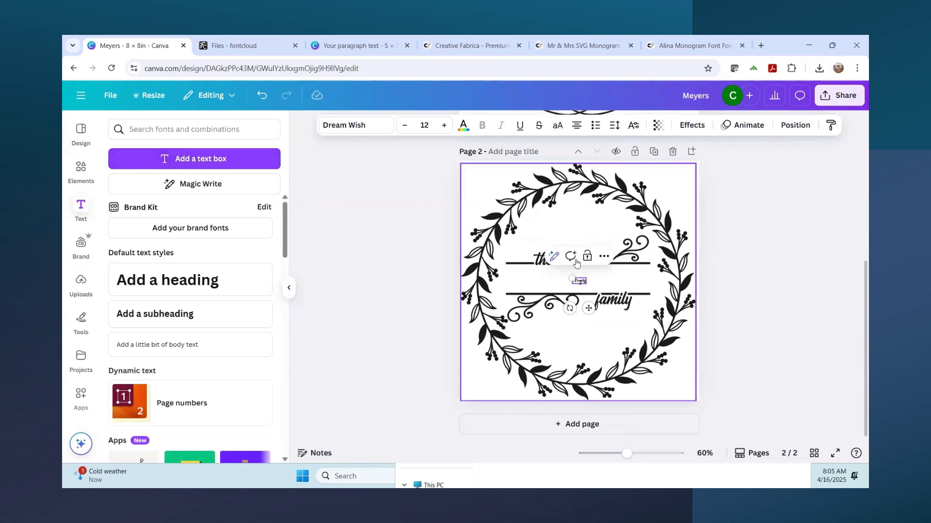
drag(571, 278, 524, 258)
mouse_move(596, 290)
mouse_down()
mouse_move(614, 298)
mouse_move(601, 289)
mouse_up()
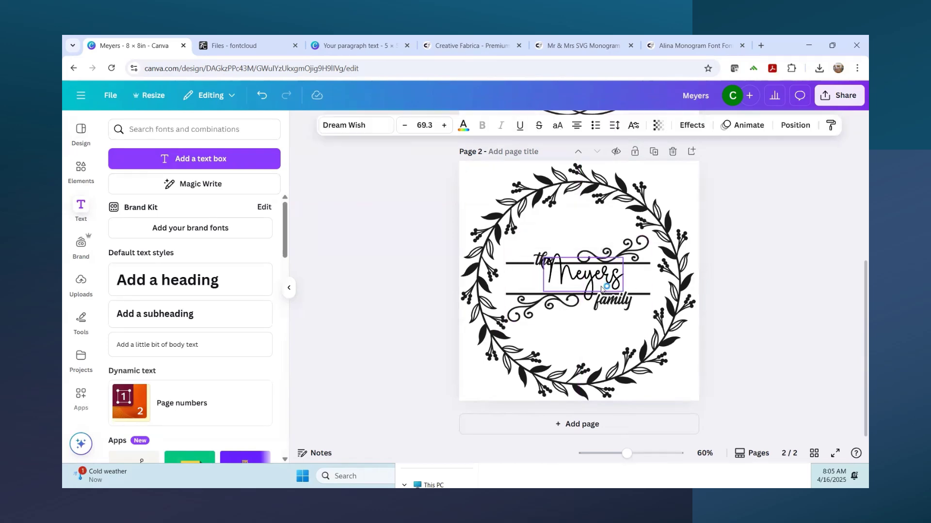
- Move the 'the family' design lower and stretch it vertically to widen the gap between its bars
click(592, 323)
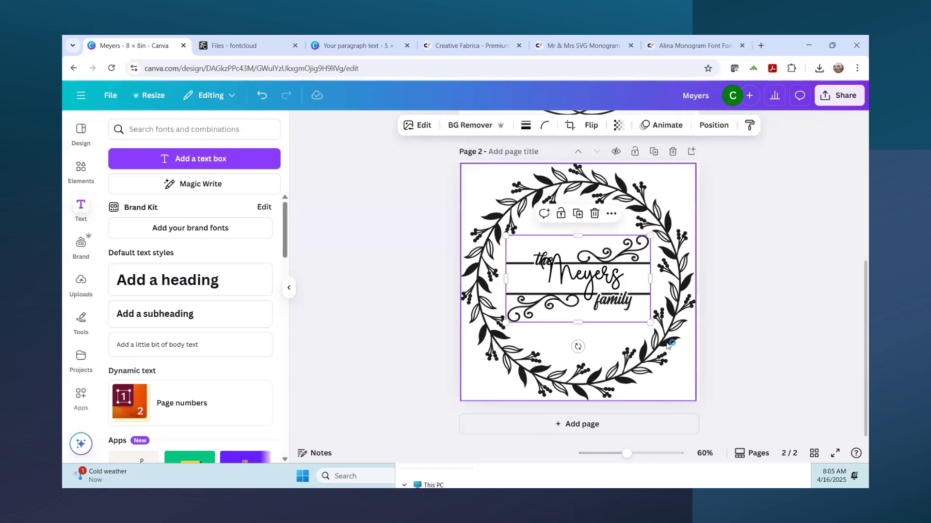
drag(579, 323, 582, 282)
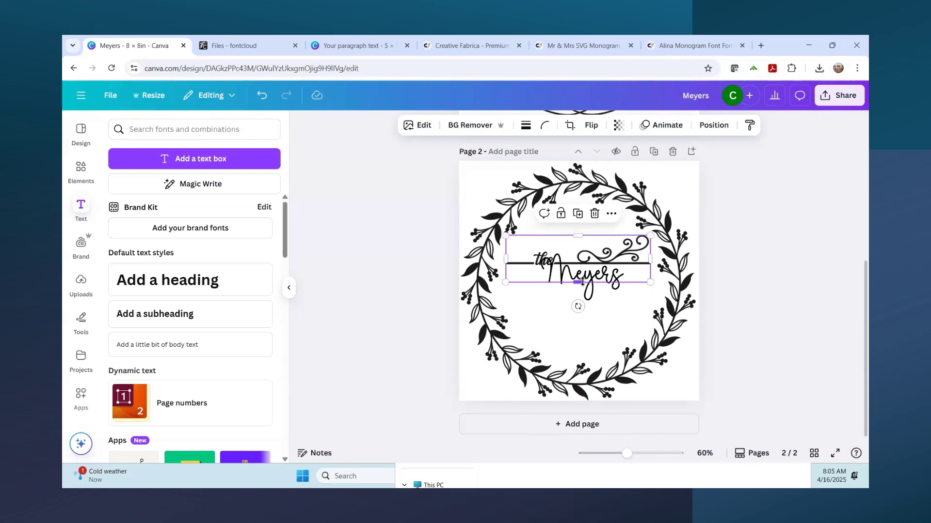
key(ctrl+z)
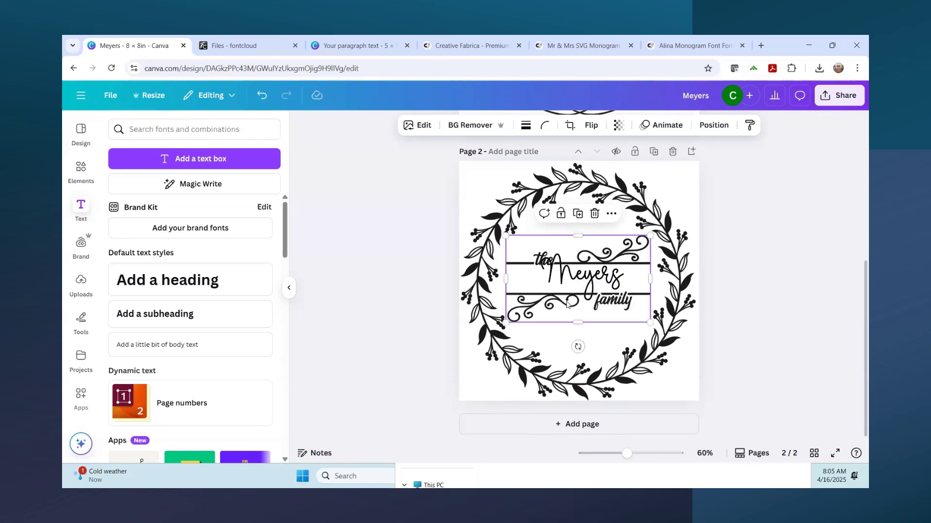
mouse_move(566, 309)
mouse_down()
mouse_move(566, 324)
mouse_move(569, 315)
mouse_up()
drag(574, 248, 590, 287)
click(583, 230)
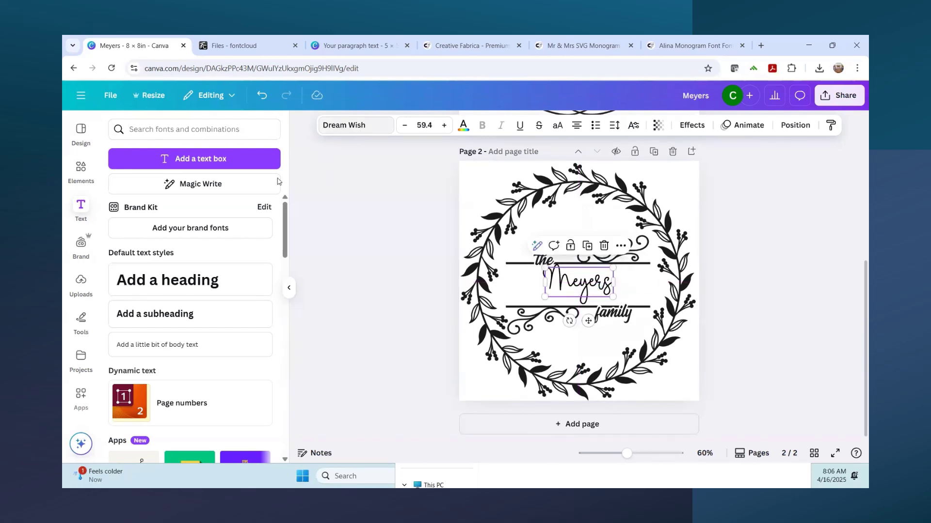
click(350, 125)
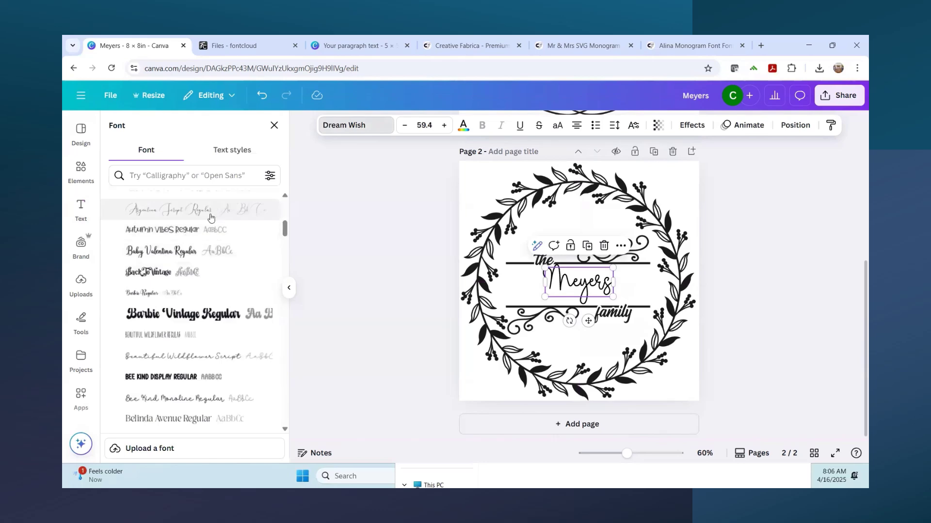
- Replace the old text with a new enlarged 'Meyers' text box centred in the wreath
key(Delete)
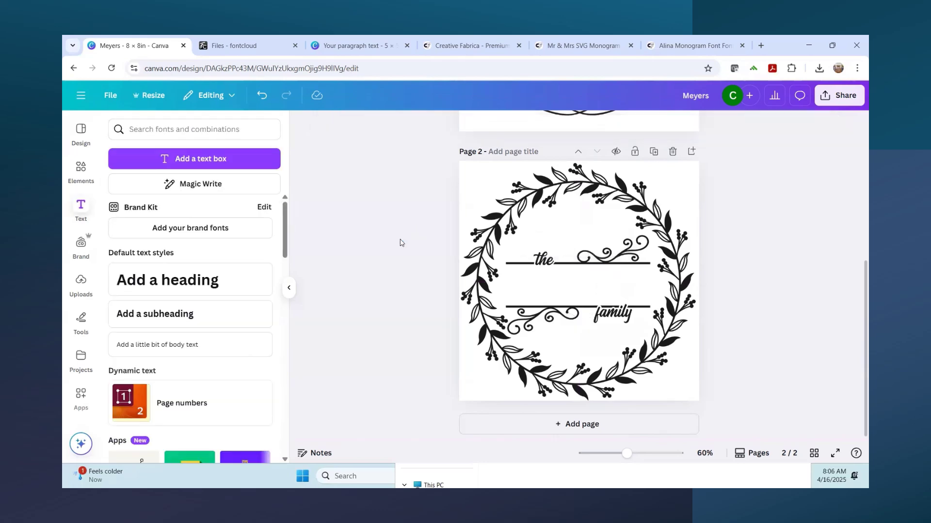
click(232, 161)
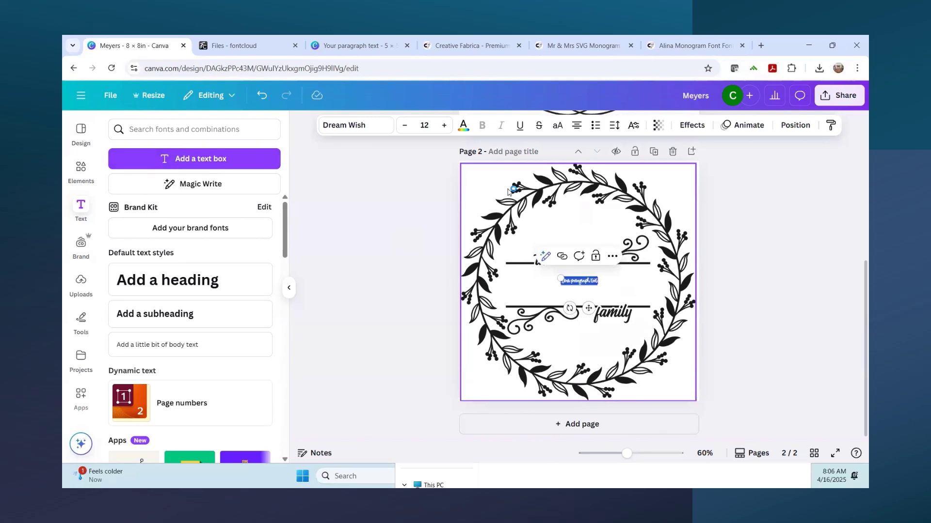
text(Meyers)
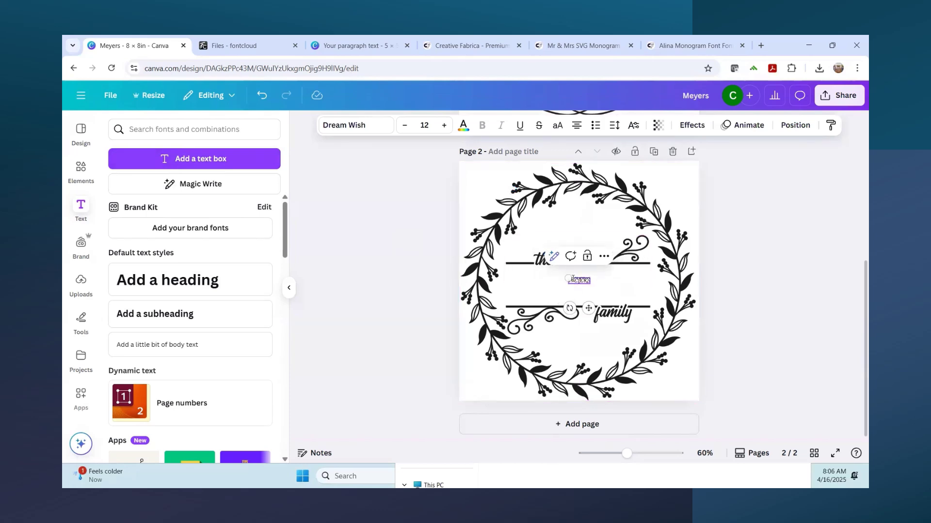
drag(566, 278, 509, 261)
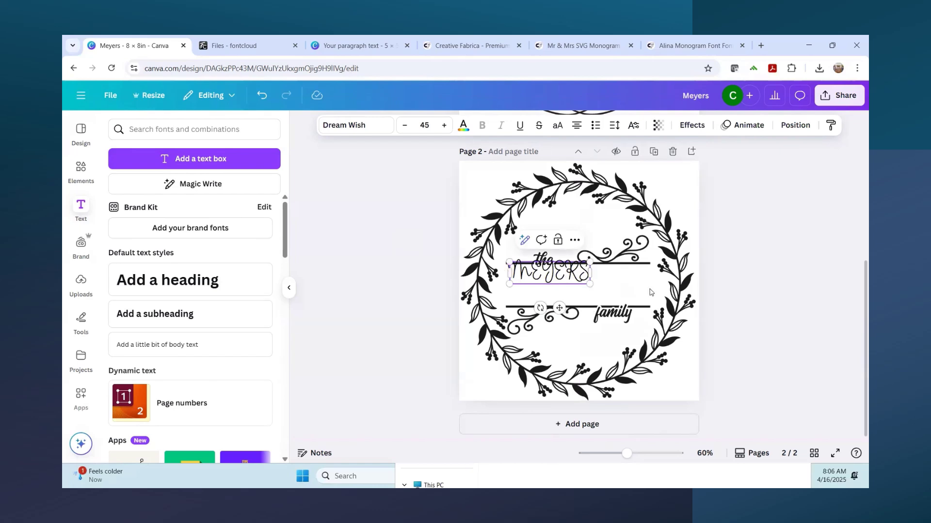
drag(563, 280, 593, 289)
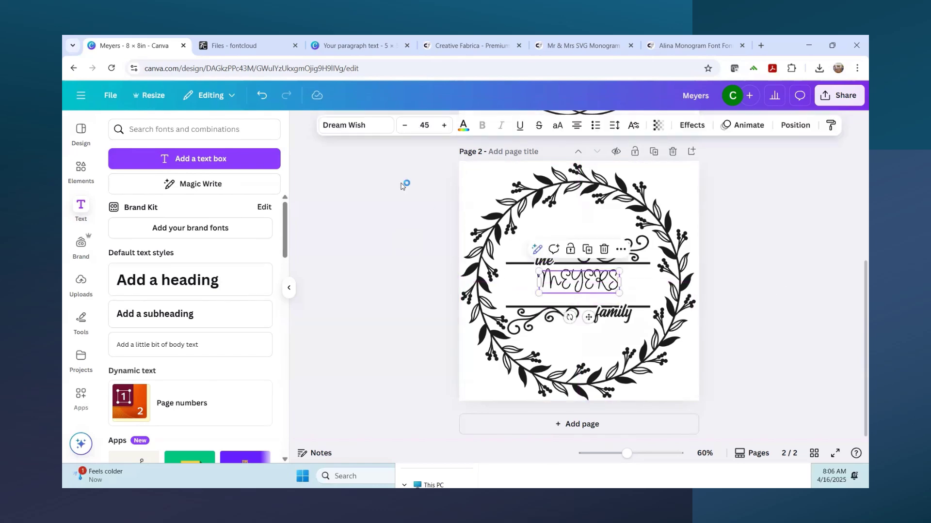
- Set MEYERS to Belinda Avenue at size 75, centred between the bars
click(358, 126)
scroll(170, 266, down, 3)
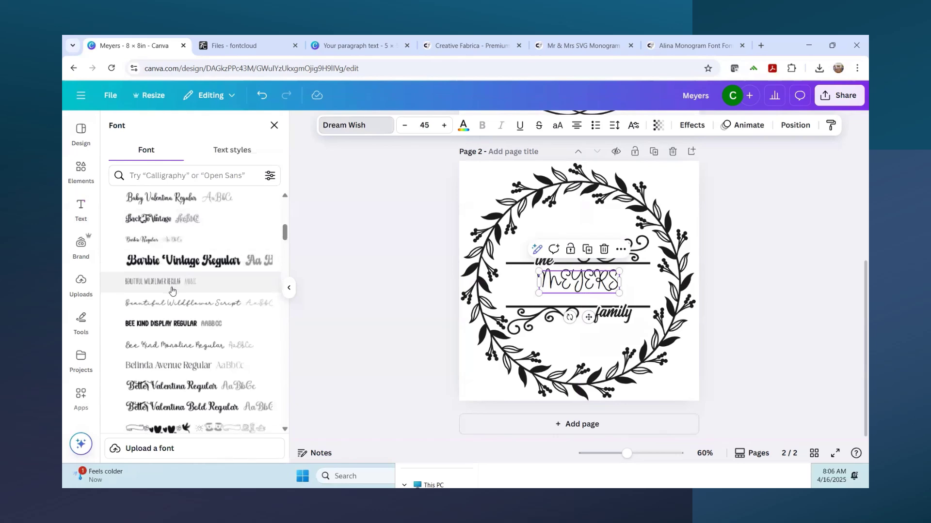
scroll(171, 291, down, 1)
click(174, 264)
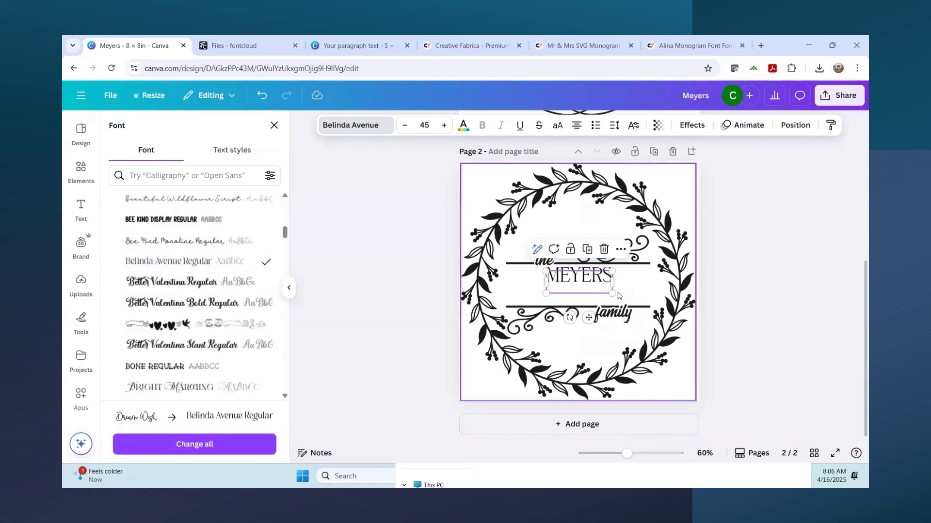
drag(611, 292, 591, 295)
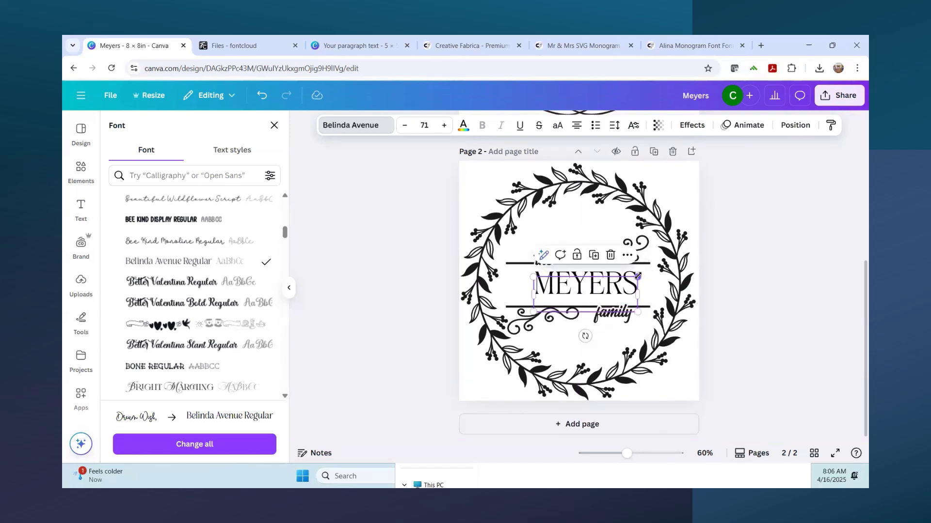
drag(643, 272, 649, 270)
drag(597, 290, 597, 291)
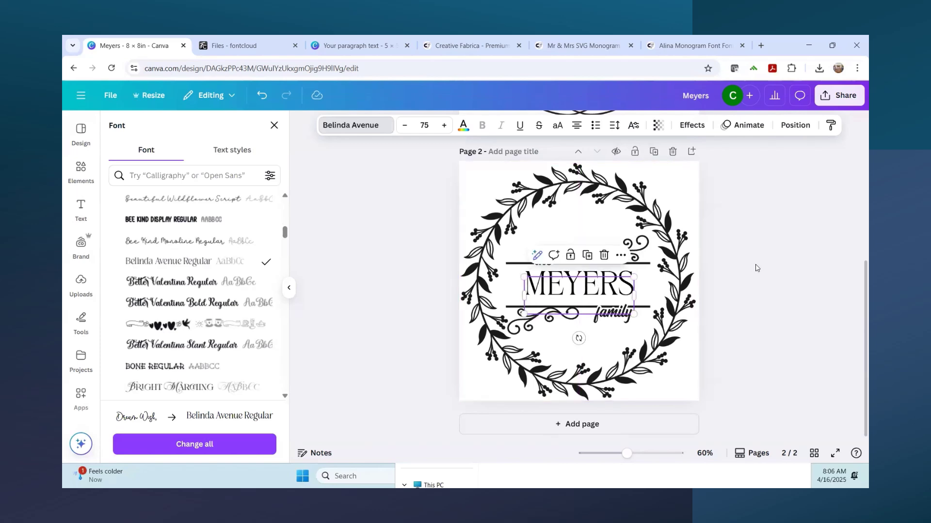
click(755, 269)
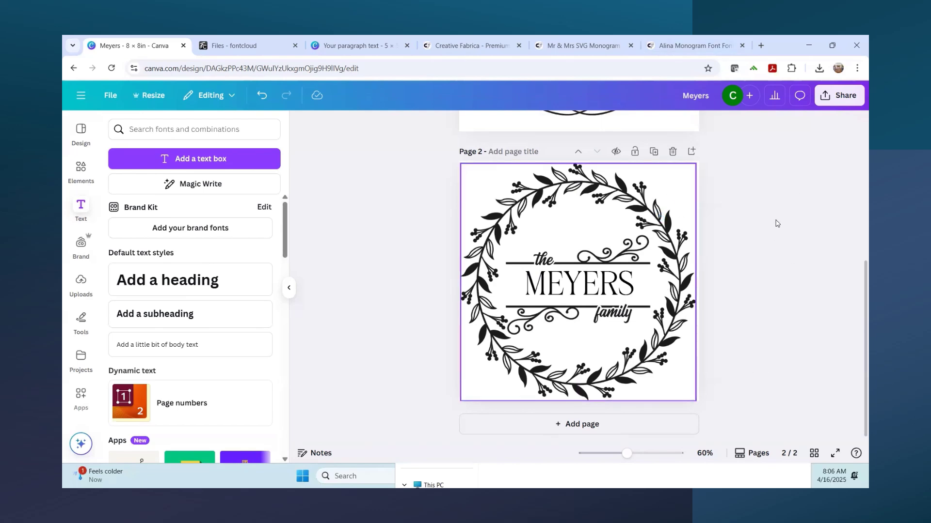
- Download pages 1–2 of the design as an SVG file
click(834, 101)
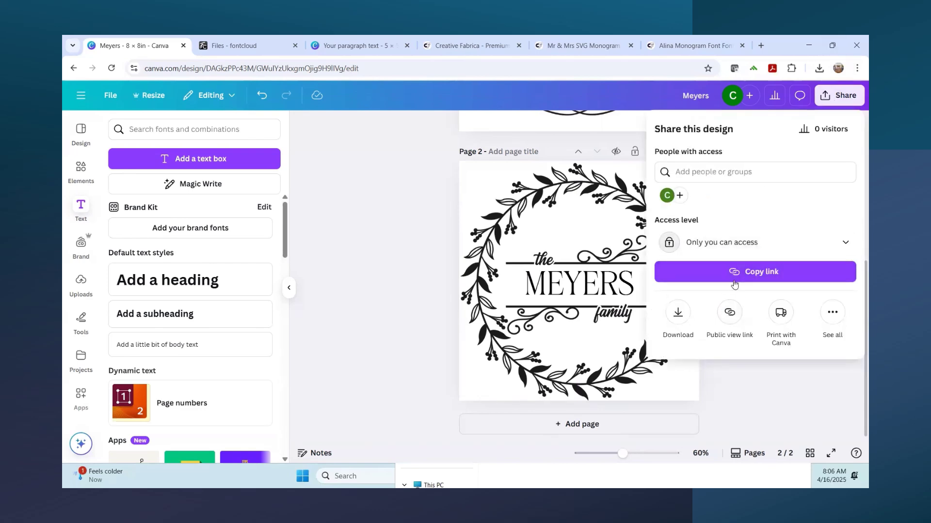
click(677, 313)
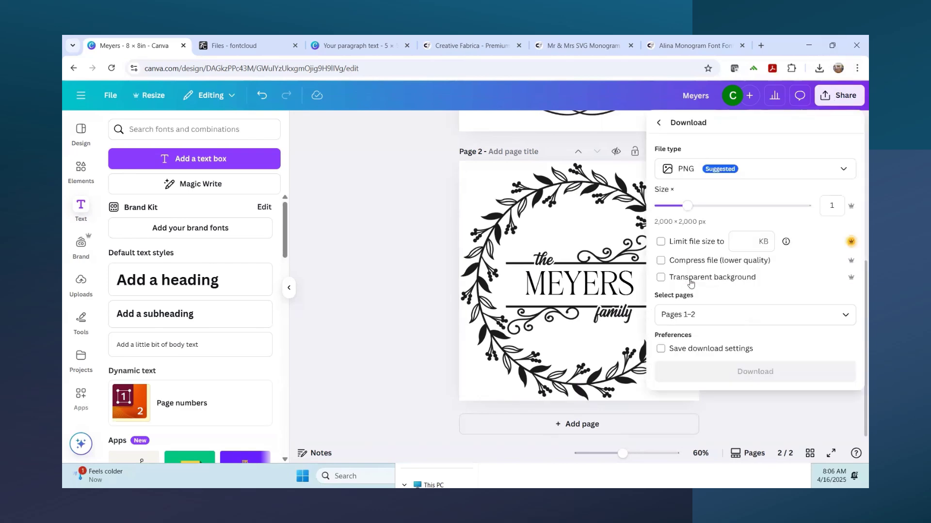
click(776, 170)
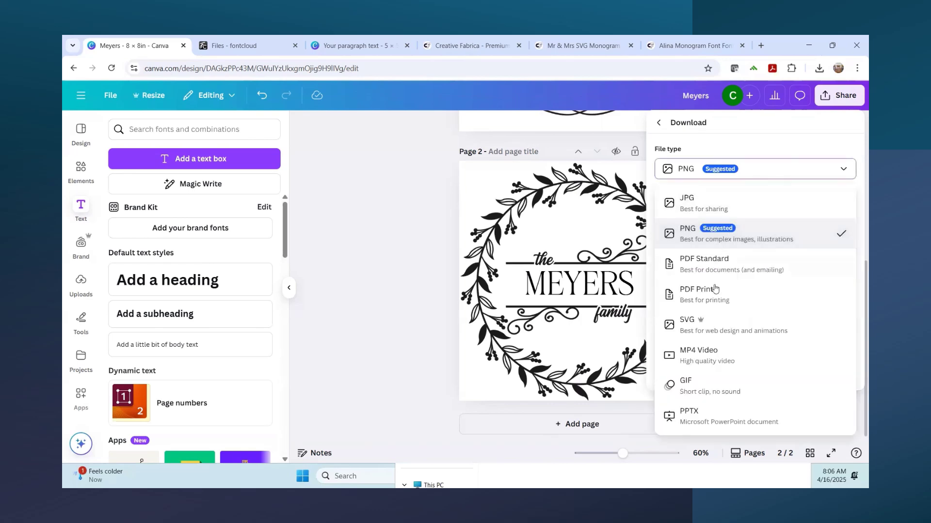
click(703, 324)
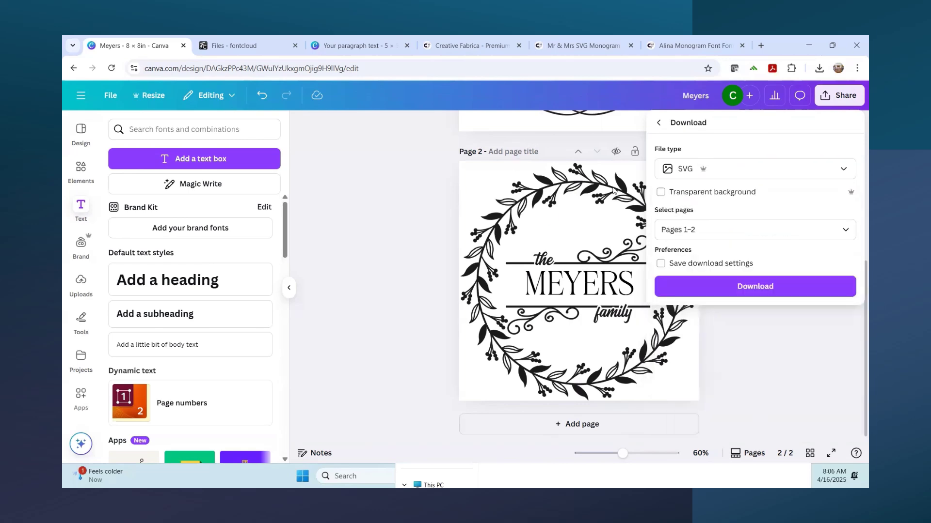
click(746, 287)
click(634, 375)
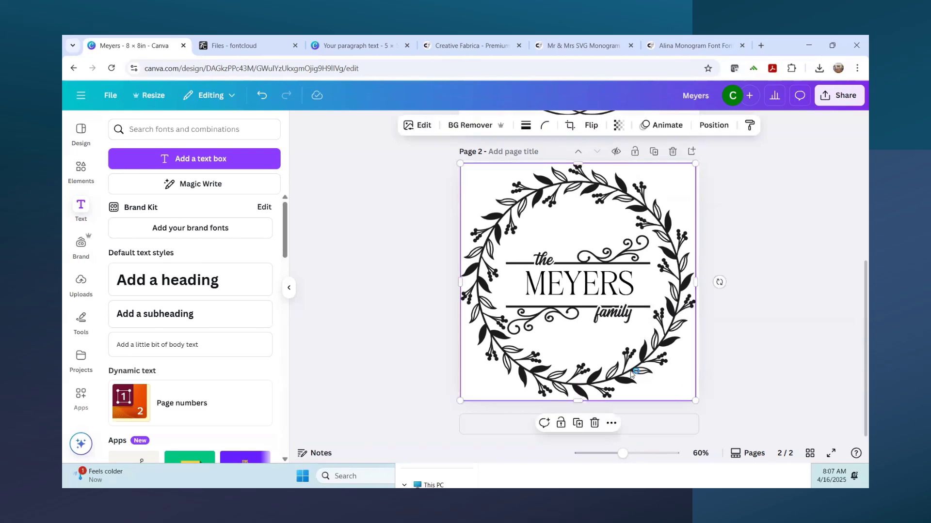
- Apply the green Myrtle duotone effect to the wreath image on page 2
click(416, 125)
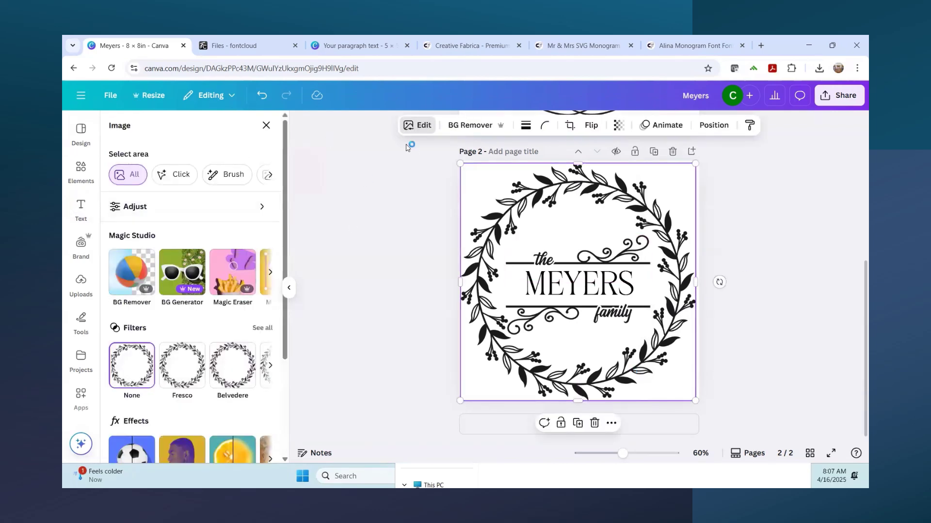
click(414, 126)
click(414, 127)
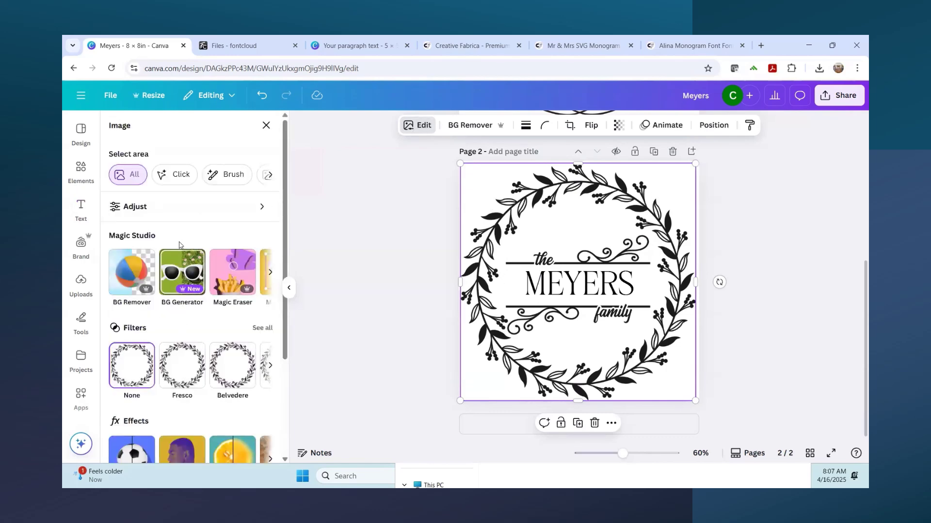
scroll(174, 330, down, 3)
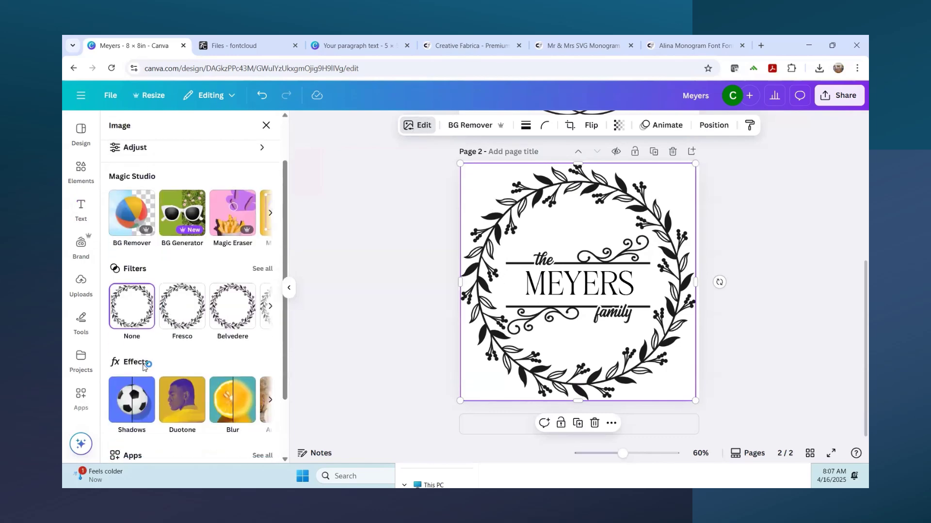
click(183, 336)
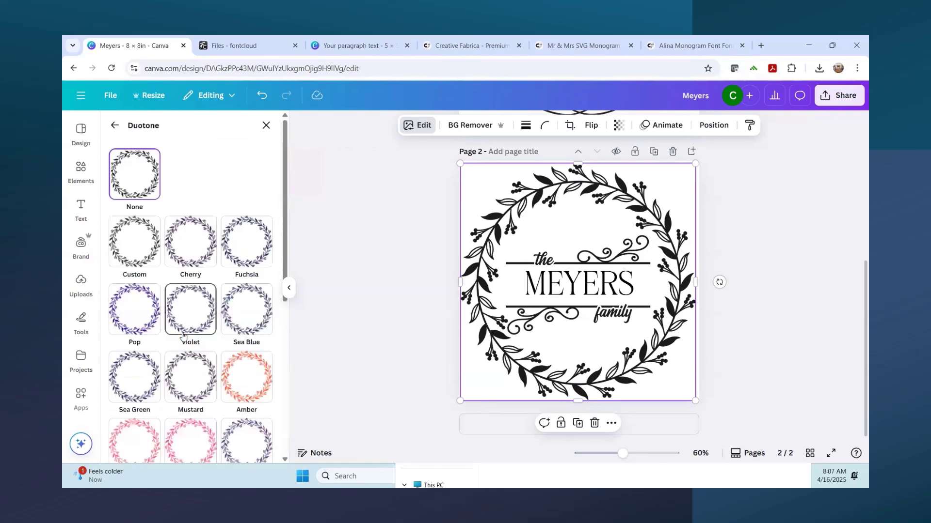
scroll(180, 339, down, 2)
scroll(179, 341, down, 2)
scroll(174, 330, up, 3)
scroll(169, 310, down, 2)
scroll(170, 310, down, 4)
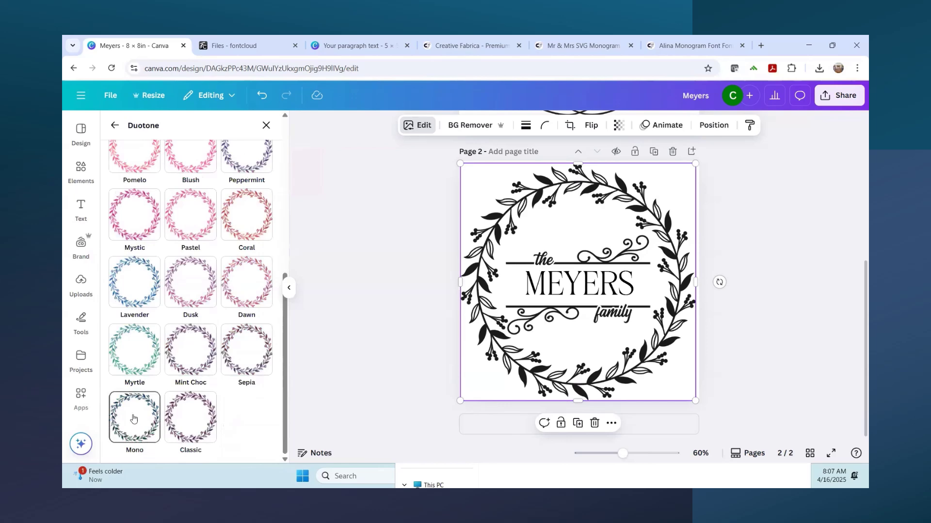
click(143, 365)
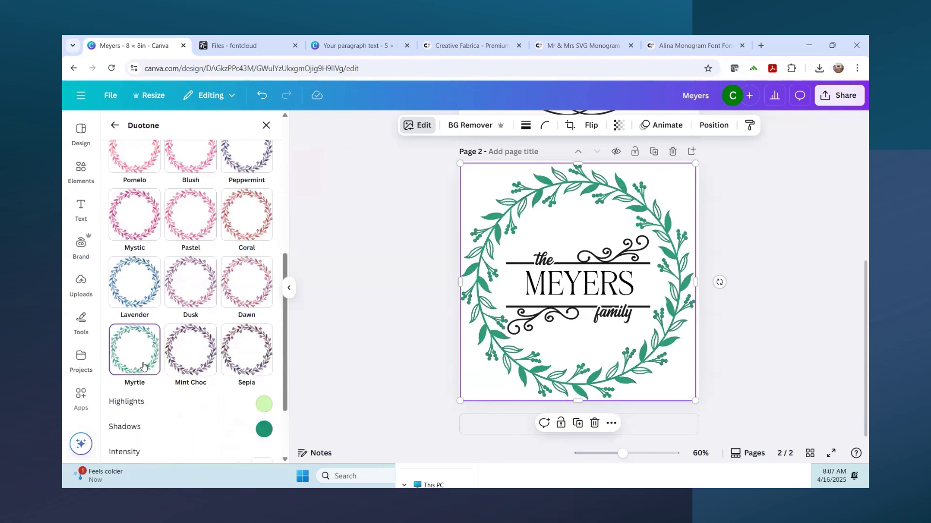
click(589, 292)
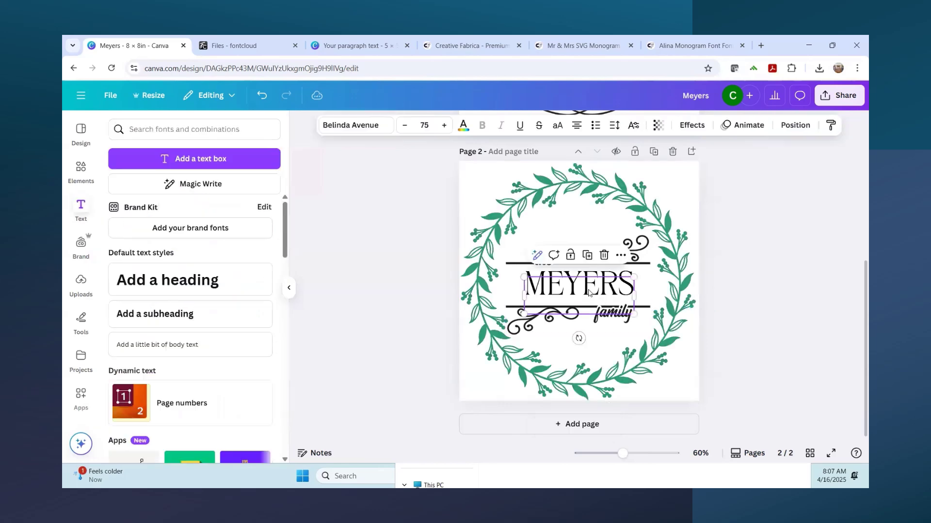
- Colour the MEYERS text with the default green swatch to match the wreath
click(464, 125)
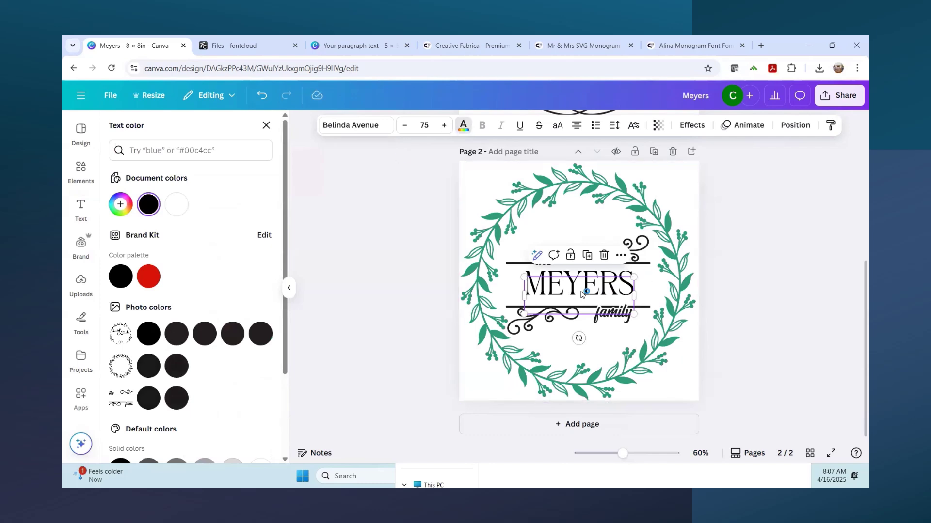
scroll(225, 293, down, 2)
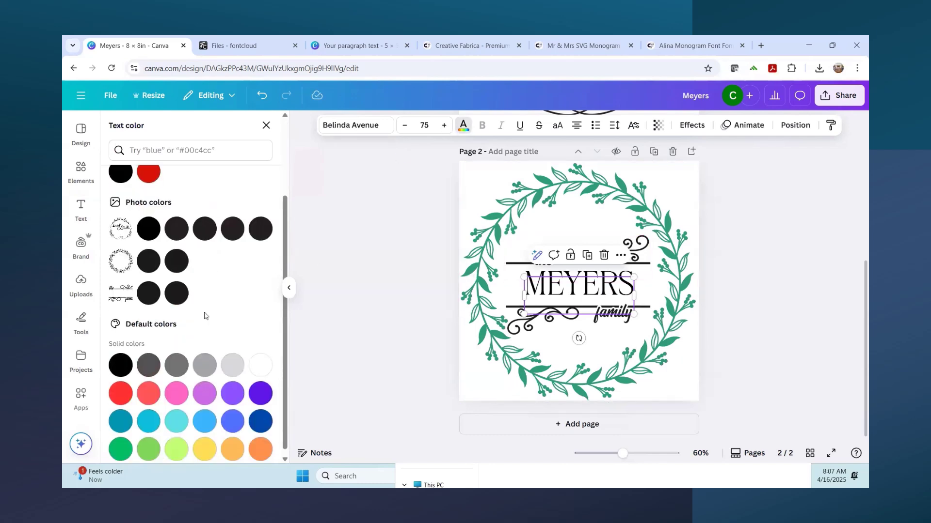
click(121, 444)
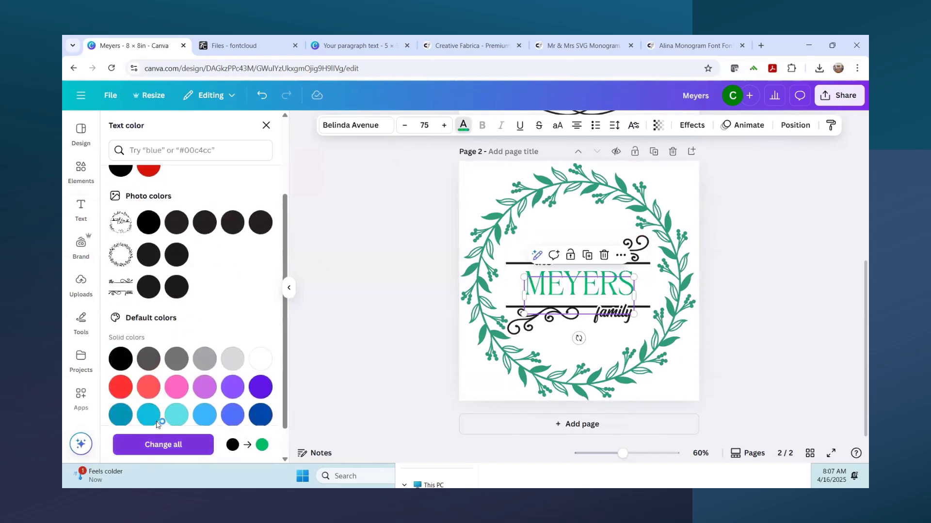
click(639, 257)
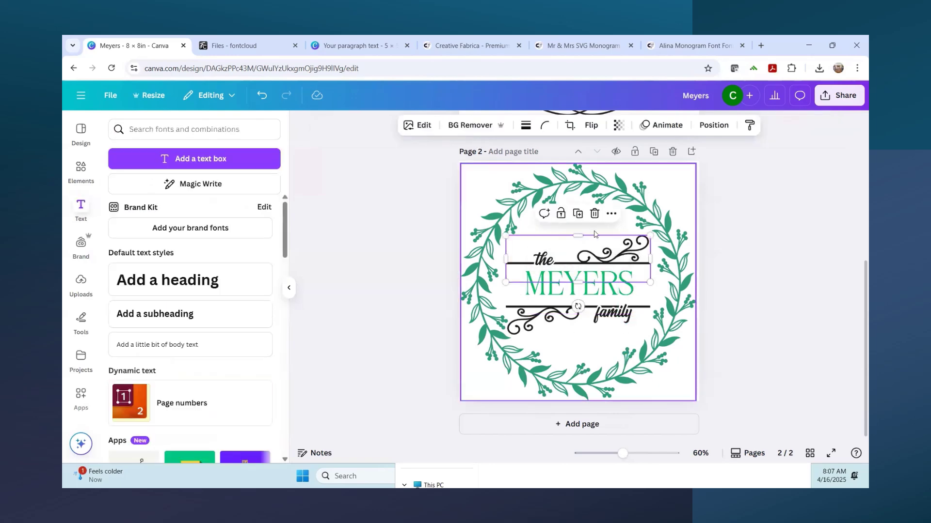
click(602, 316)
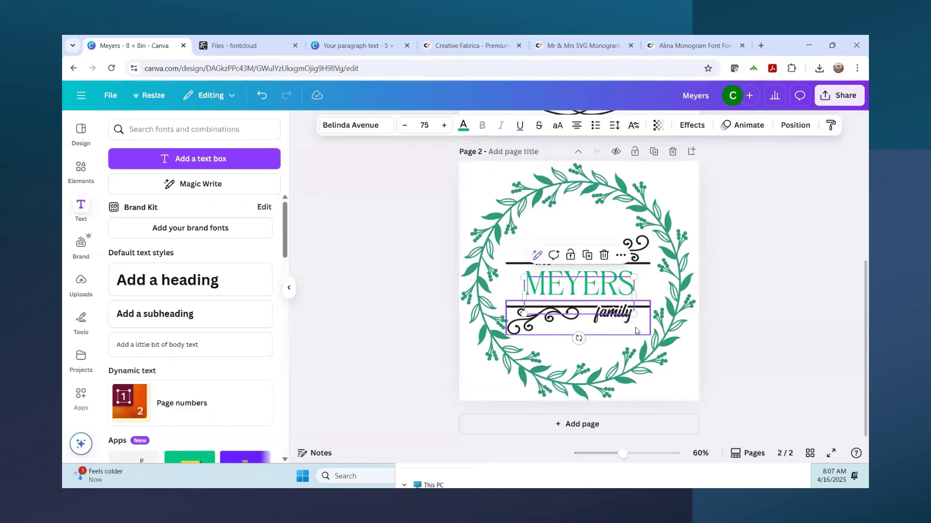
click(647, 312)
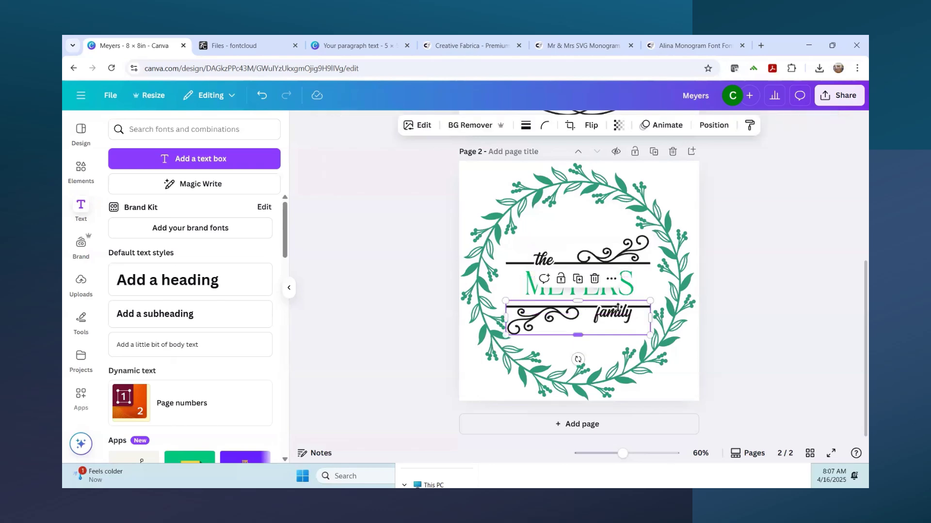
- Apply the Myrtle duotone to the 'family' swirl graphic
click(420, 127)
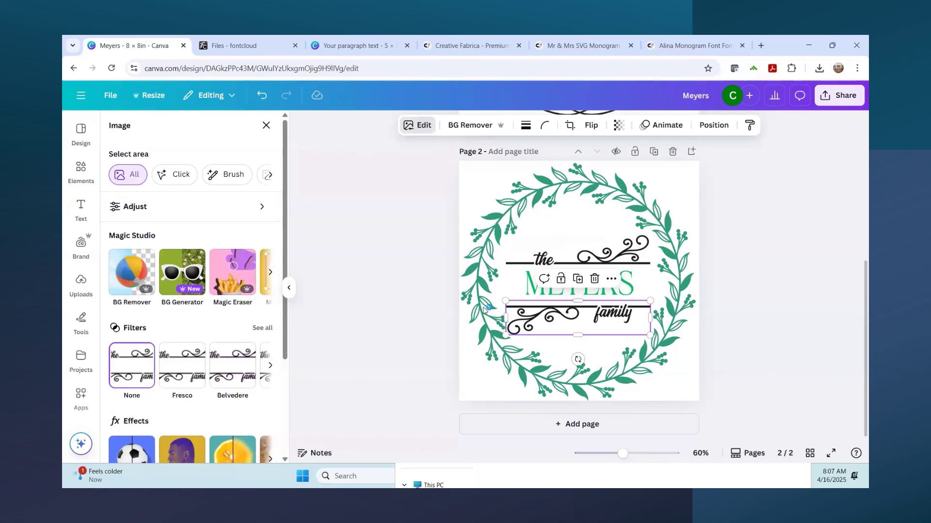
scroll(196, 355, down, 2)
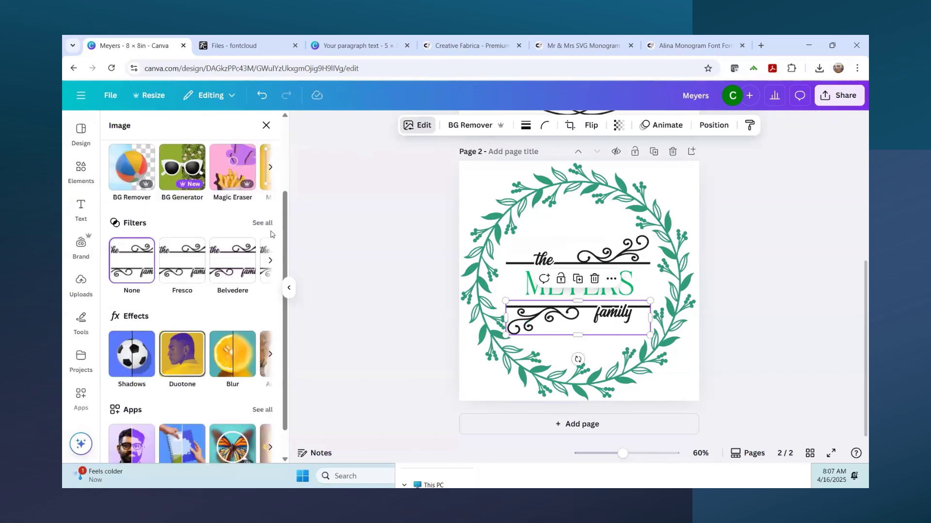
click(171, 359)
scroll(179, 311, down, 2)
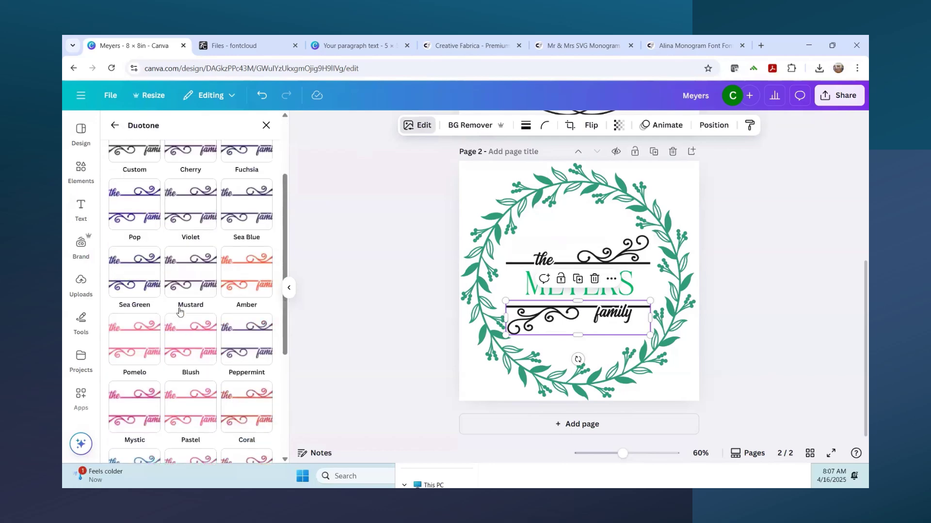
scroll(177, 309, down, 3)
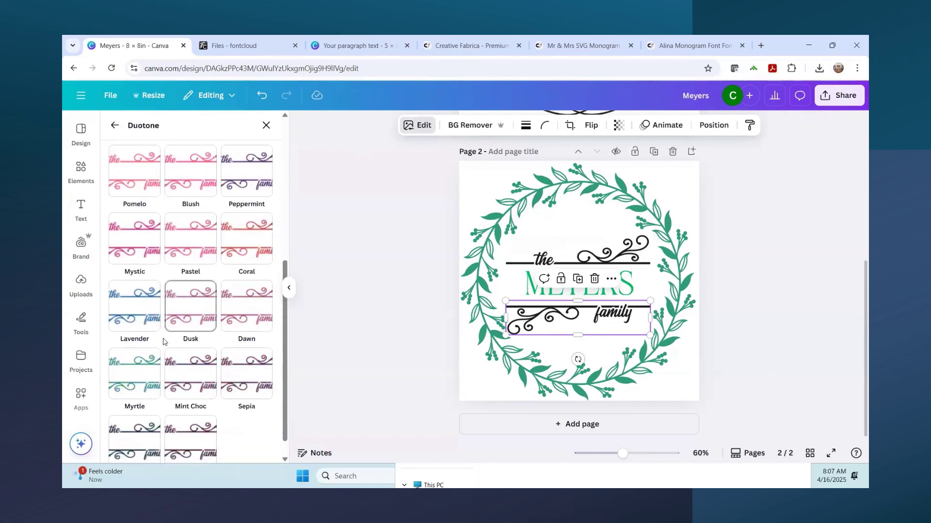
click(136, 397)
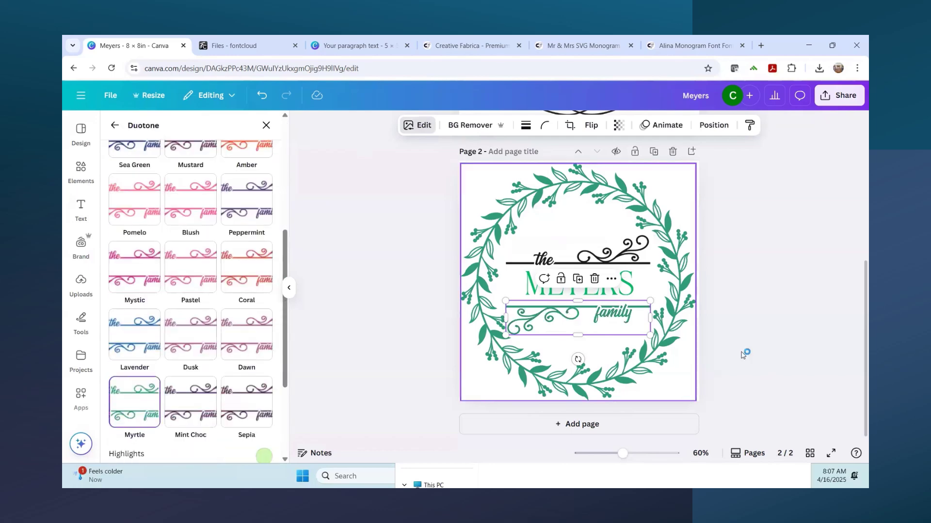
- Apply the same Myrtle duotone to the 'the' swirl graphic
click(627, 270)
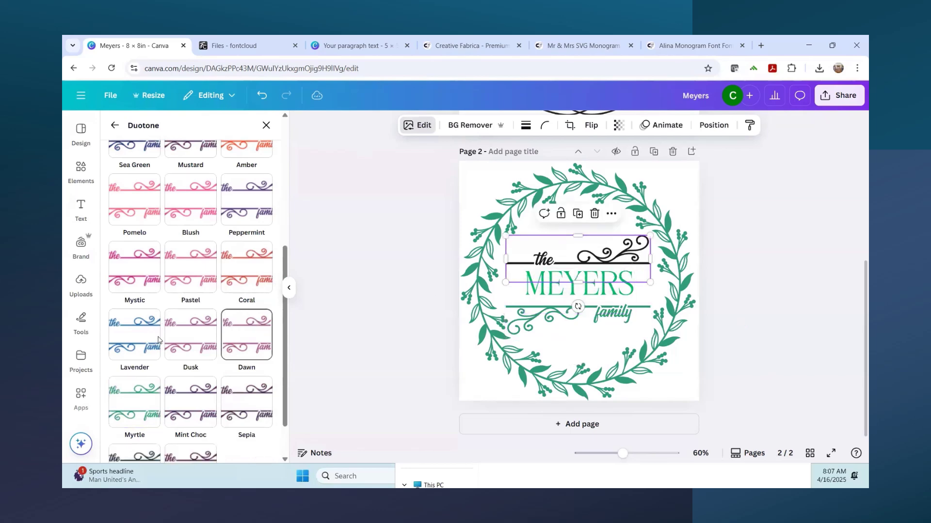
click(131, 390)
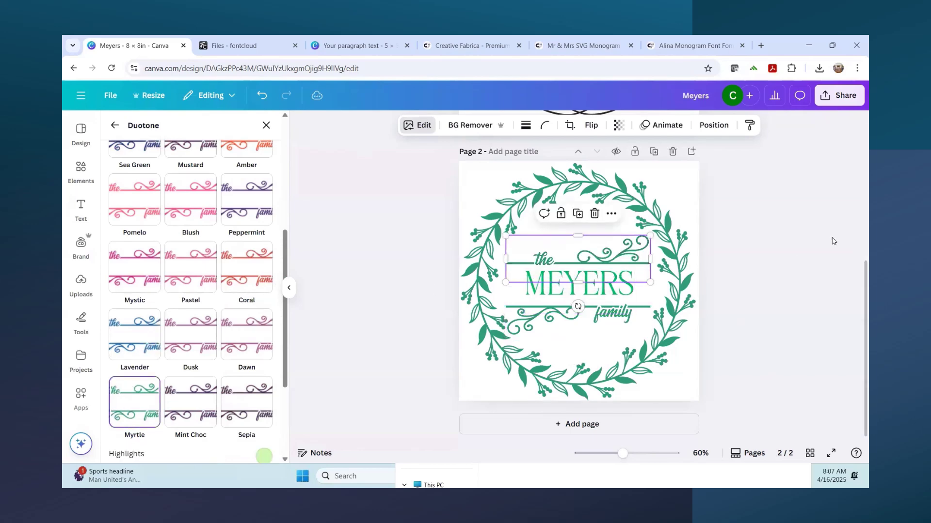
scroll(792, 262, up, 3)
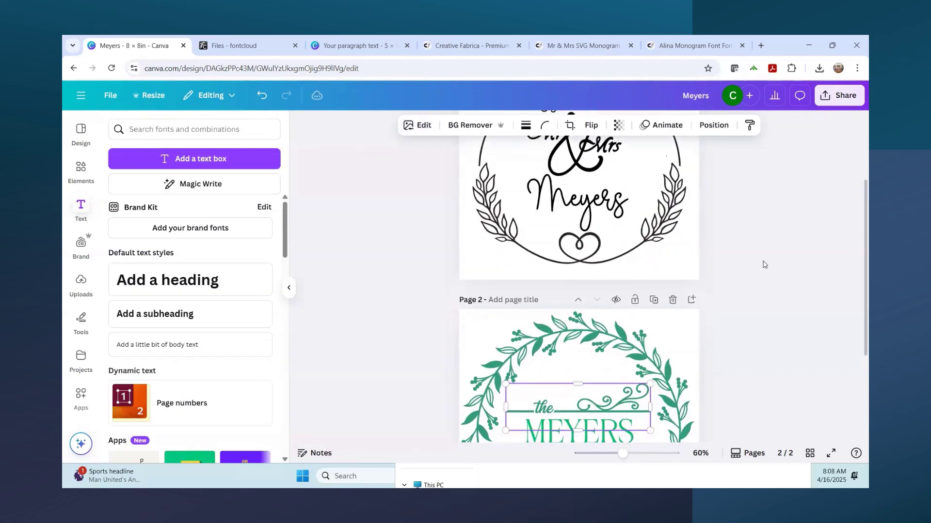
- Set the MEYERS text colour back to the black Brand Kit swatch
scroll(792, 262, down, 3)
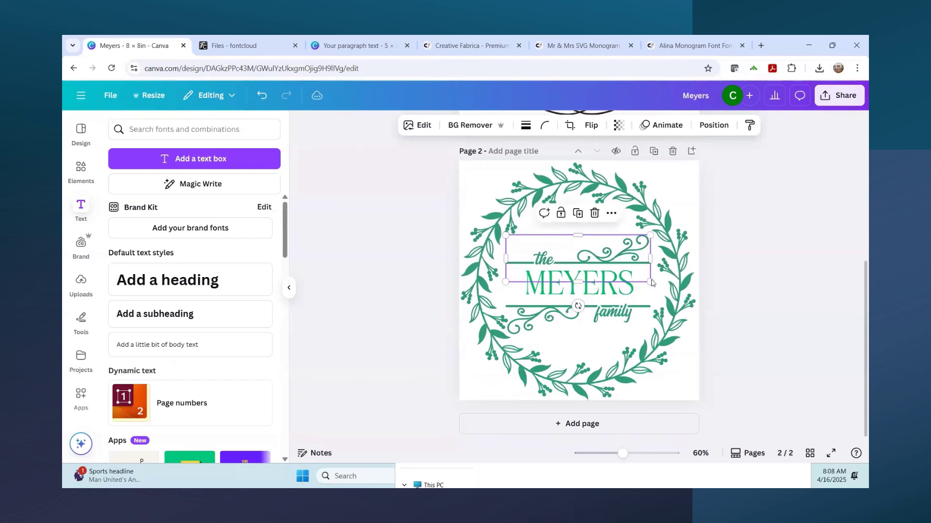
click(624, 293)
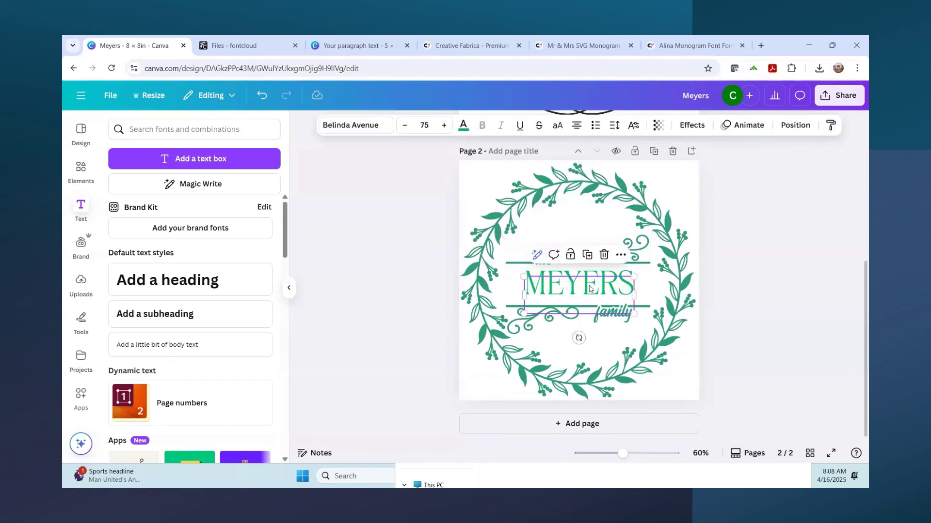
click(463, 127)
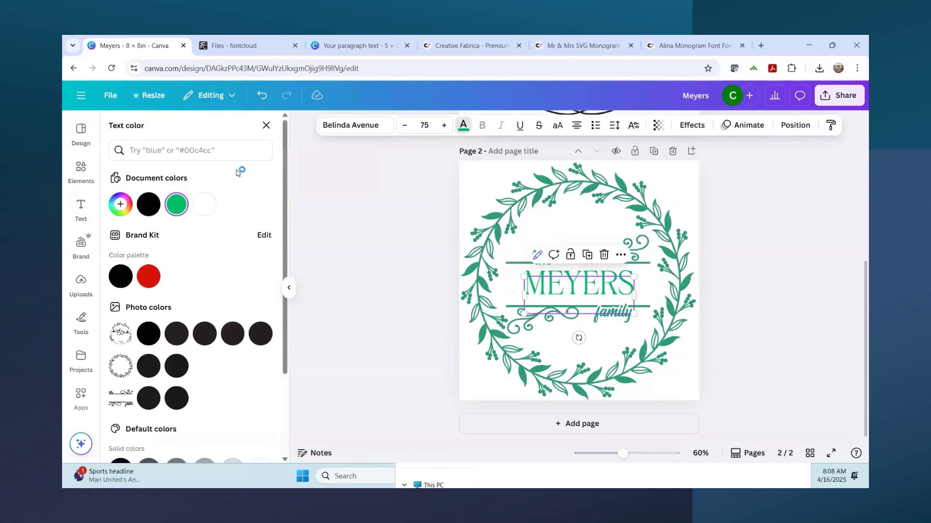
click(125, 278)
key(Escape)
scroll(800, 264, up, 3)
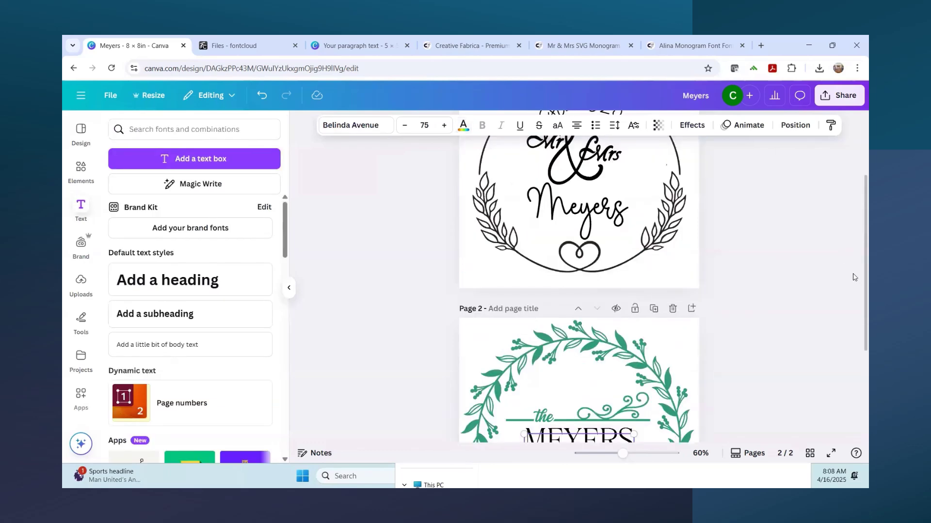
scroll(741, 269, down, 3)
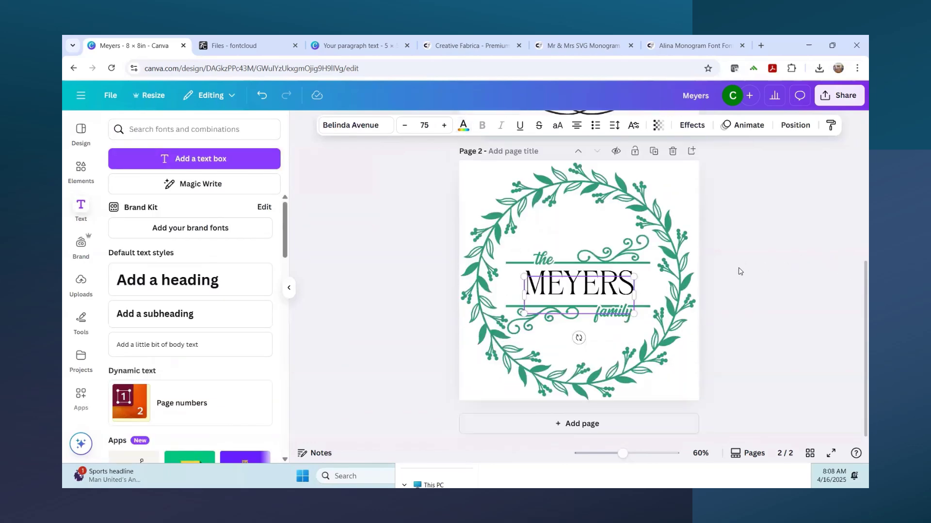